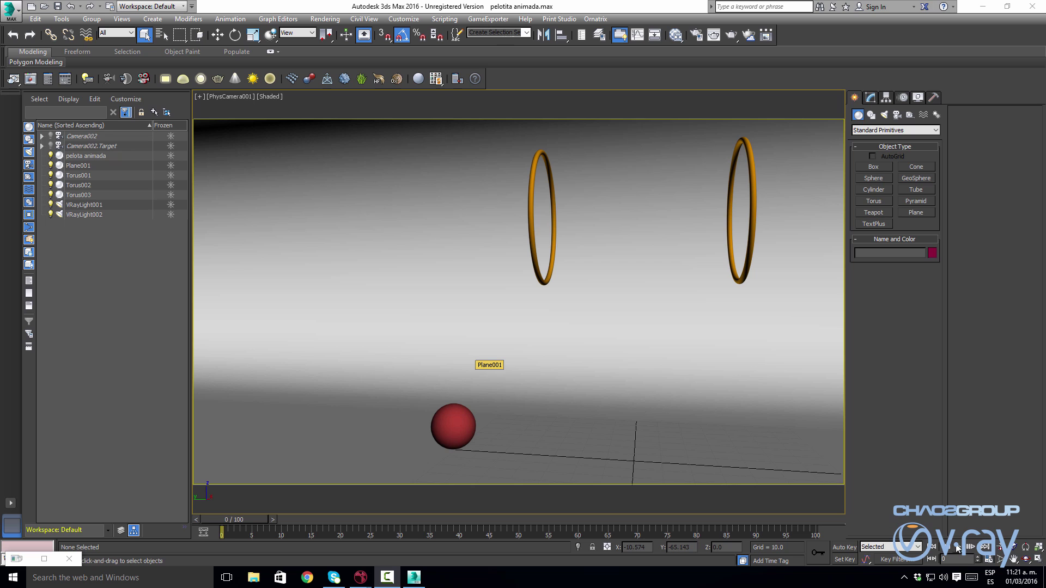
Play the ball animation and examine the set, rings and lights from an orbited perspective view
{"action": "left_click", "coordinate": [957, 548]}
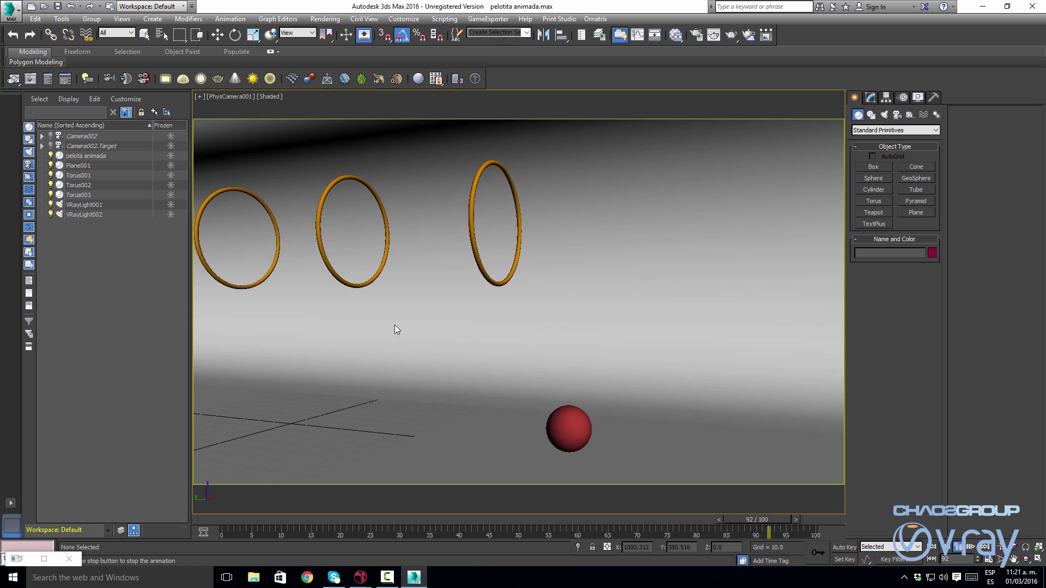
{"action": "key", "text": "p"}
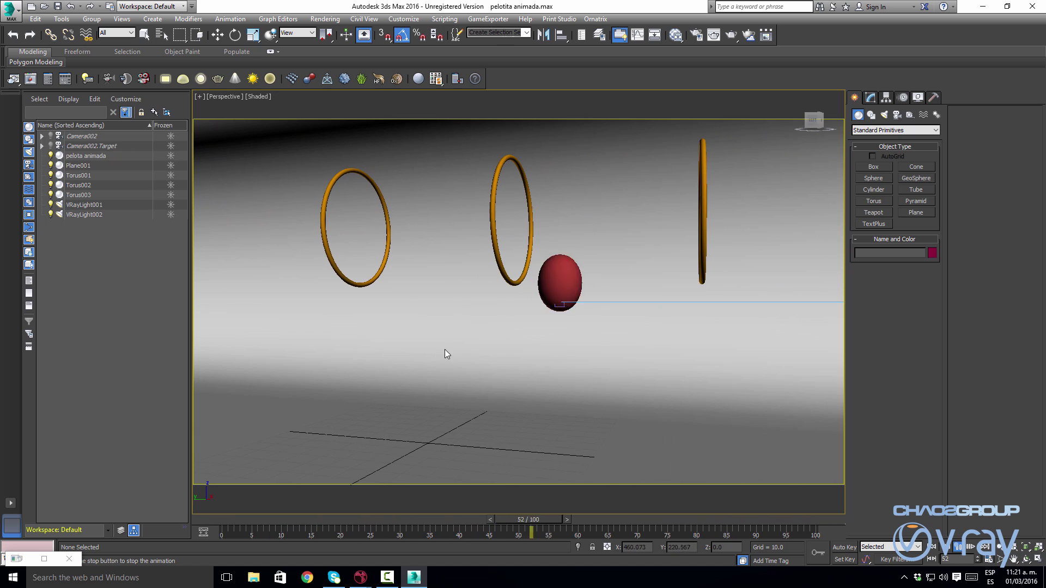
{"action": "middle_click_drag", "start_coordinate": [444, 349], "coordinate": [501, 371], "text": "alt"}
{"action": "scroll", "coordinate": [486, 391], "scroll_direction": "down", "scroll_amount": 6}
{"action": "middle_click_drag", "start_coordinate": [567, 338], "coordinate": [575, 353], "text": "alt"}
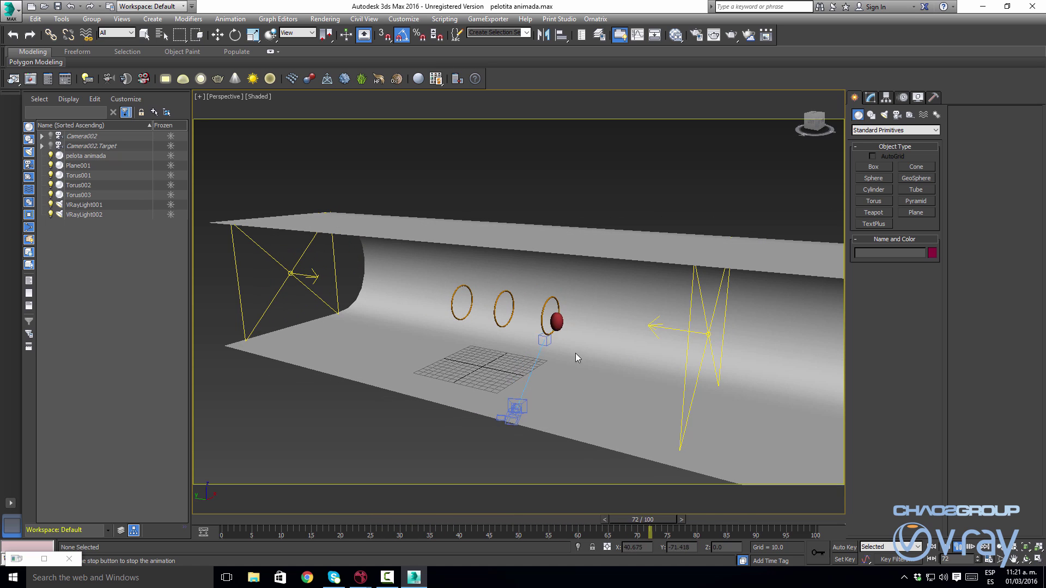
{"action": "middle_click_drag", "start_coordinate": [509, 366], "coordinate": [496, 367], "text": "alt"}
Return the viewport to PhysCamera001 and set the animation back to frame 0
{"action": "key", "text": "c"}
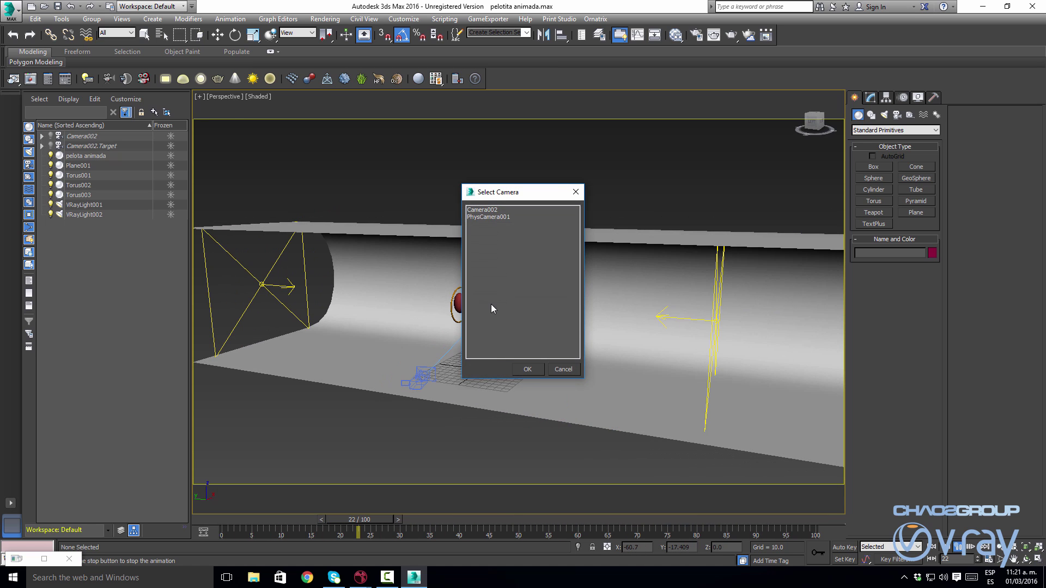
{"action": "left_click", "coordinate": [492, 217]}
{"action": "left_click", "coordinate": [530, 371]}
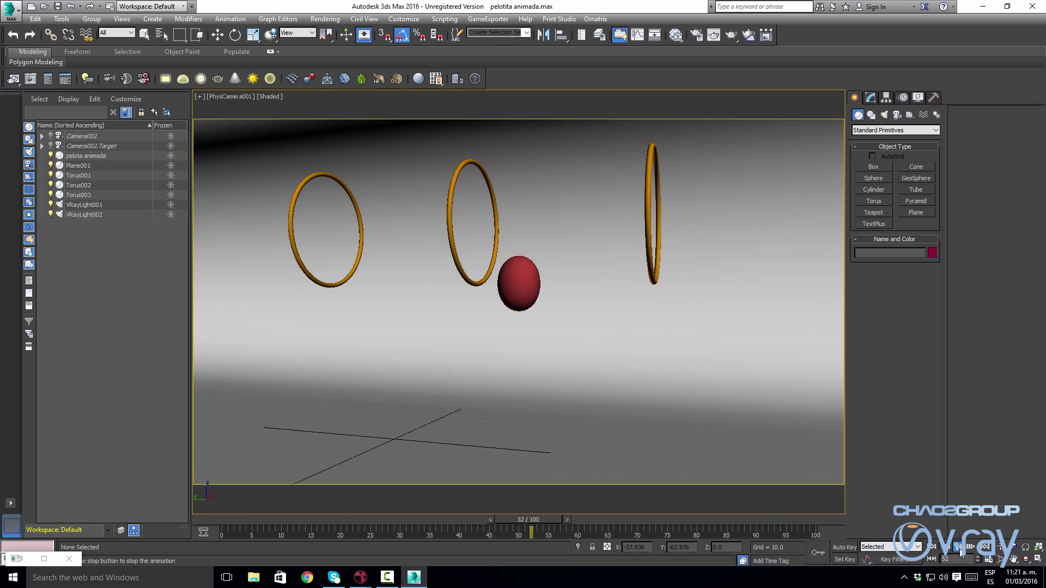
{"action": "left_click_drag", "start_coordinate": [548, 524], "coordinate": [229, 486]}
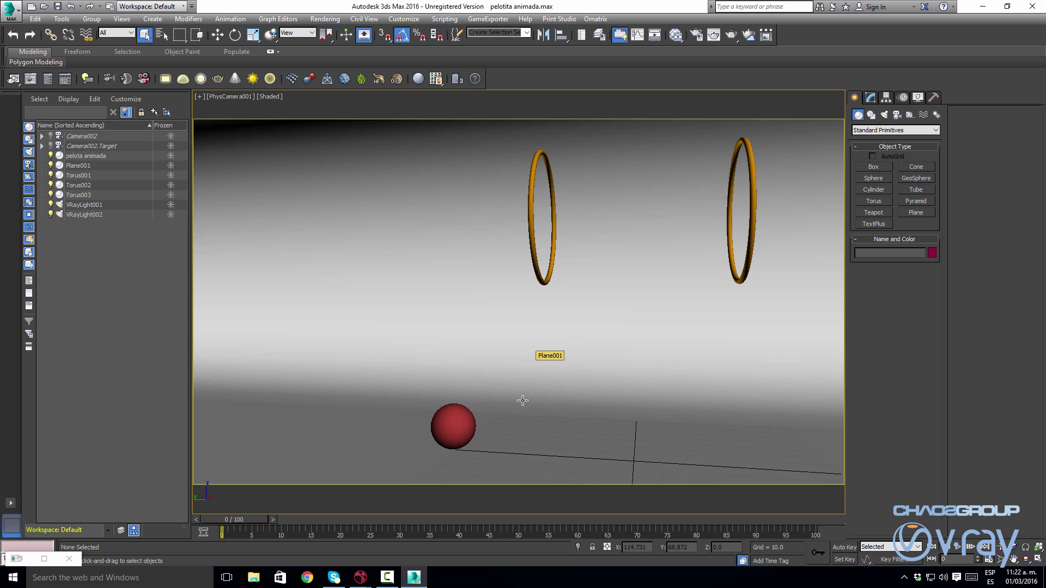
Render frame 57 through PhysCamera001, review the result in the V-Ray frame buffer and close it
{"action": "left_click_drag", "start_coordinate": [261, 521], "coordinate": [577, 522]}
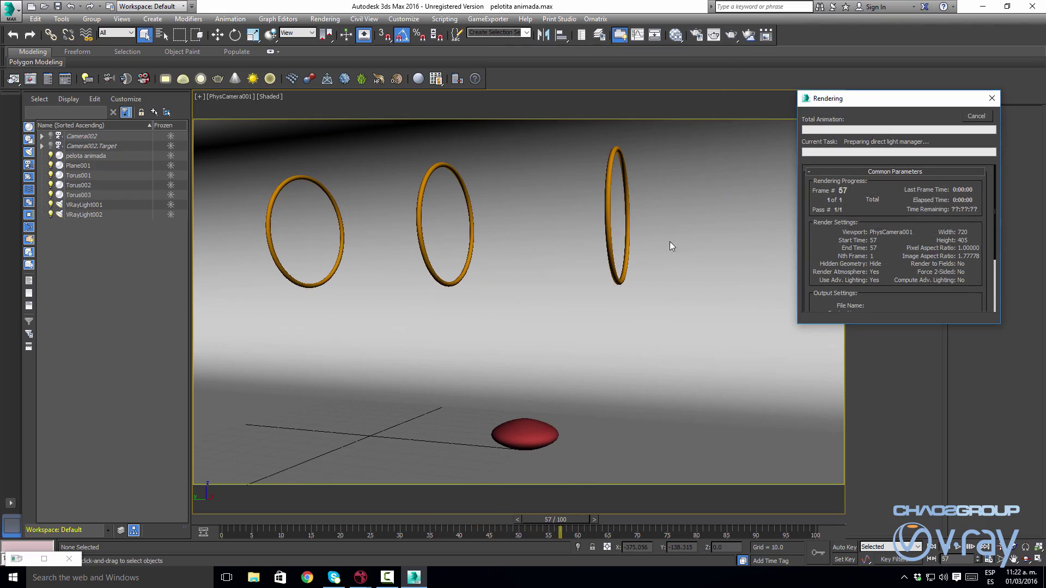
{"action": "left_click_drag", "start_coordinate": [279, 71], "coordinate": [503, 157]}
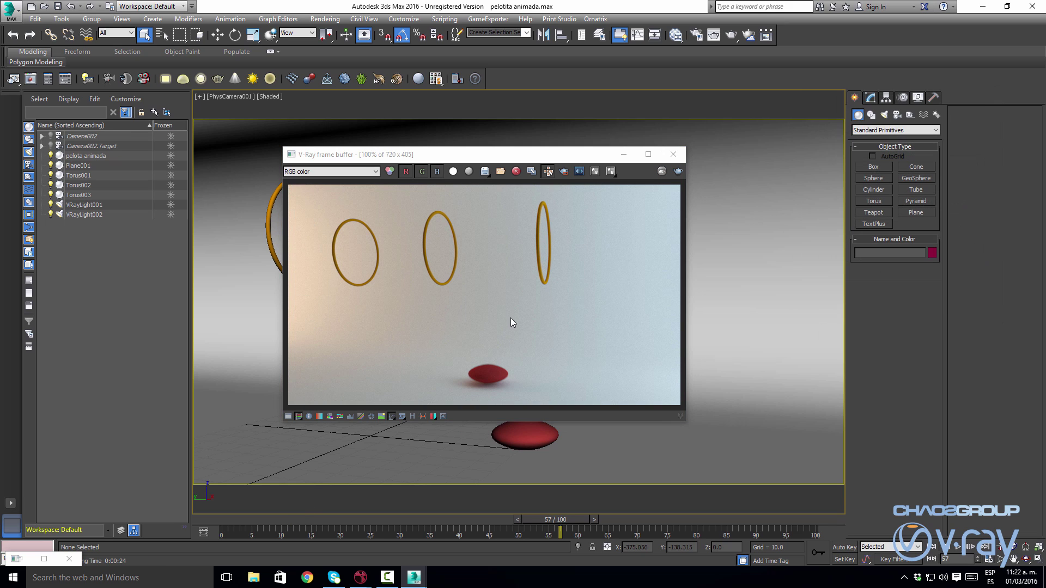
{"action": "left_click_drag", "start_coordinate": [526, 156], "coordinate": [501, 152]}
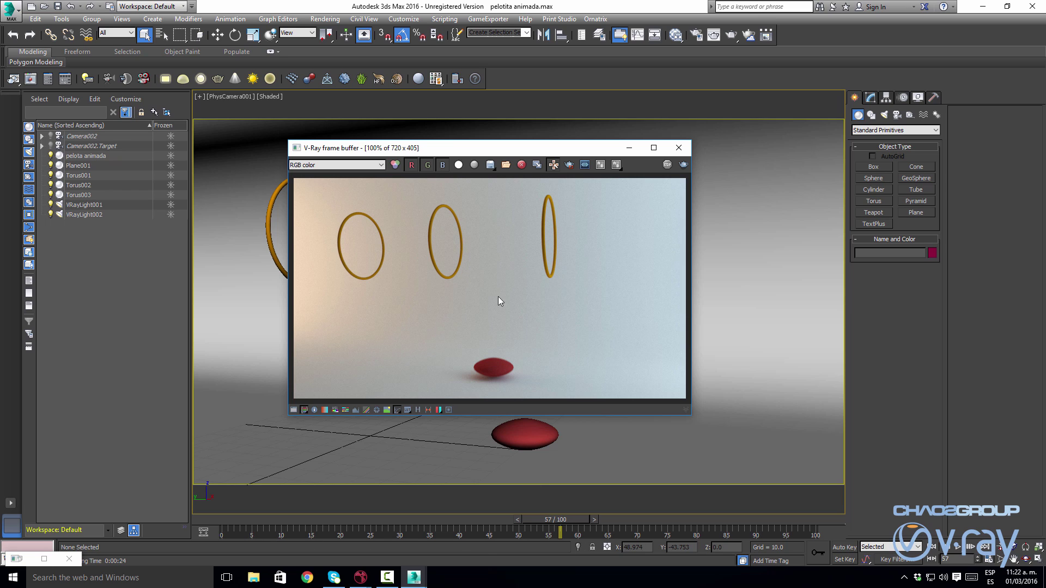
{"action": "left_click_drag", "start_coordinate": [502, 155], "coordinate": [509, 144]}
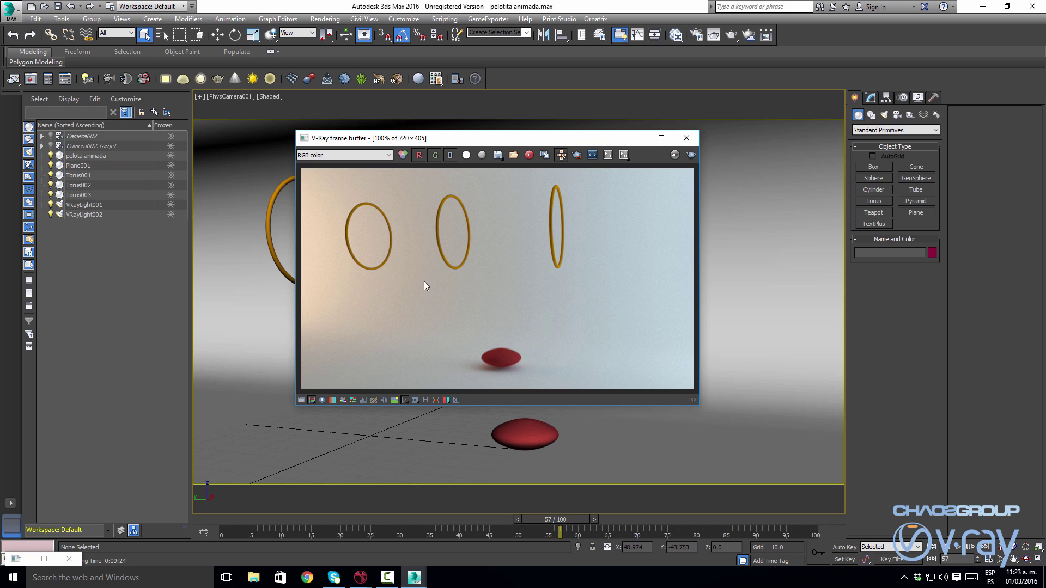
{"action": "left_click_drag", "start_coordinate": [536, 141], "coordinate": [553, 140]}
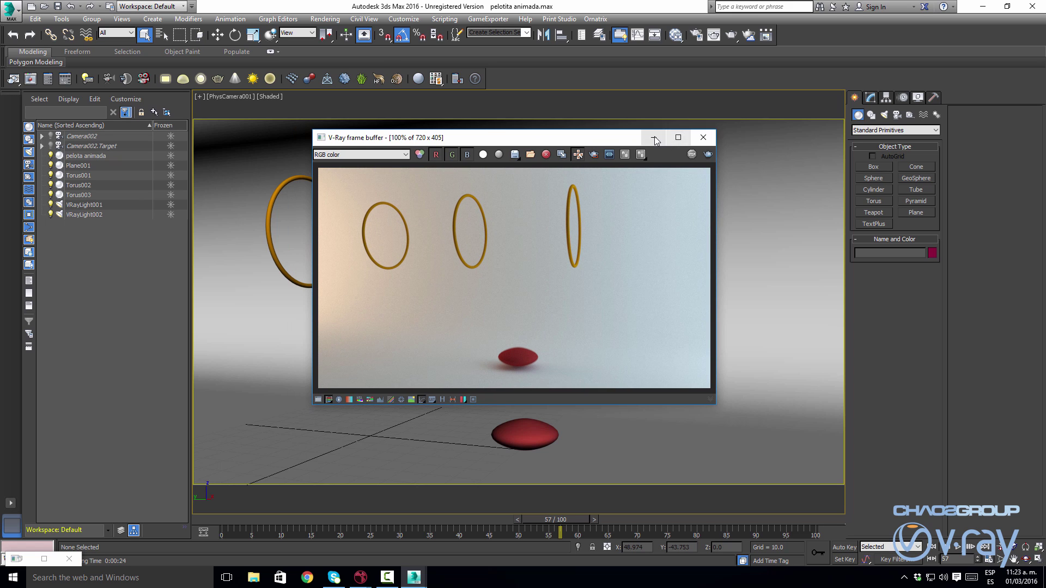
{"action": "left_click", "coordinate": [701, 138]}
Go back to frame 0 and hide the animated ball, pelota animada
{"action": "left_click_drag", "start_coordinate": [569, 521], "coordinate": [233, 497]}
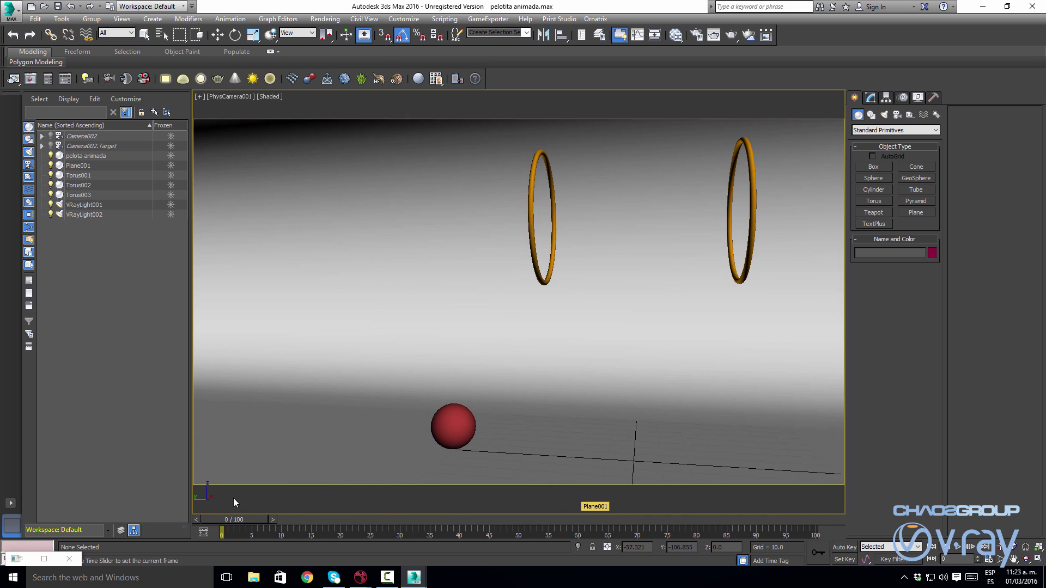
{"action": "left_click", "coordinate": [457, 425]}
{"action": "right_click", "coordinate": [457, 425]}
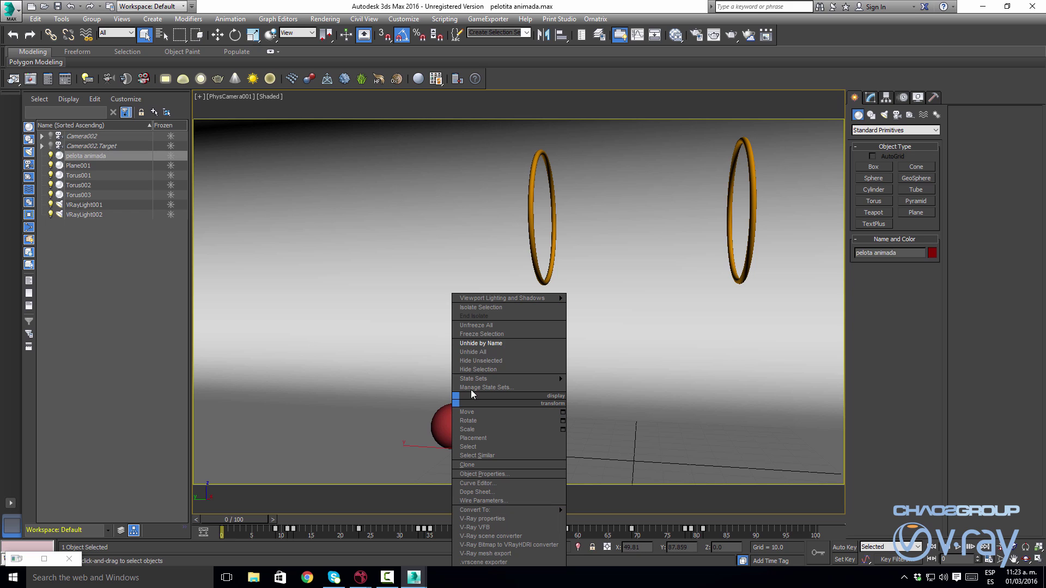
{"action": "left_click", "coordinate": [490, 372]}
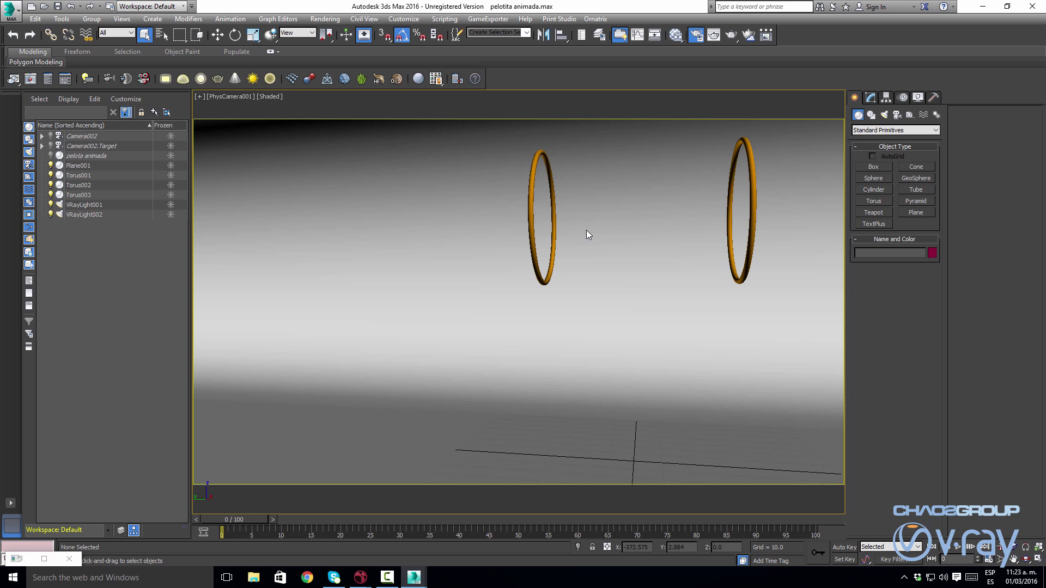
In Render Setup, set the primary GI engine to Irradiance map and keep Light cache as the secondary engine
{"action": "key", "text": "F10"}
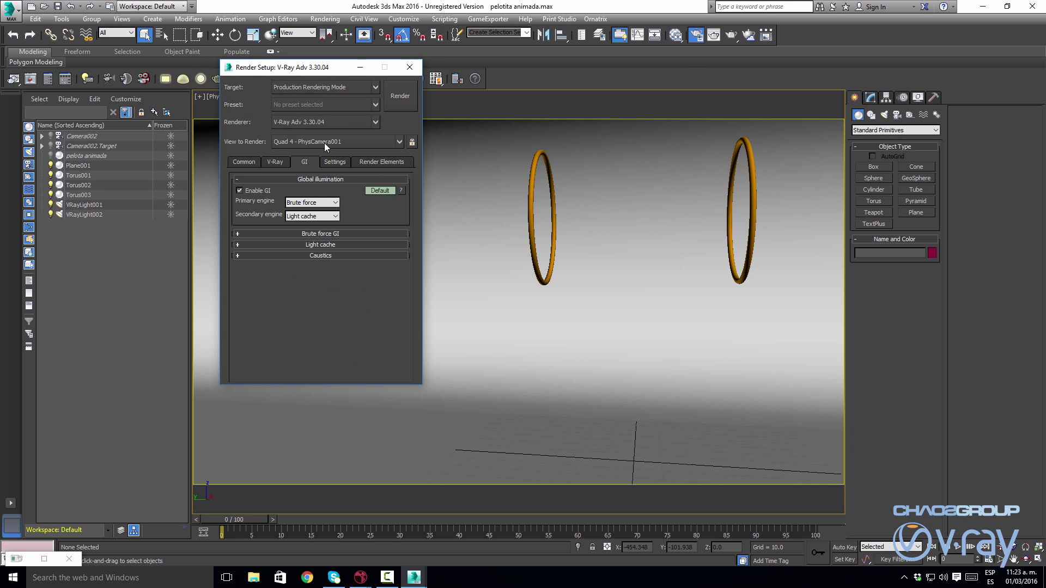
{"action": "left_click_drag", "start_coordinate": [334, 72], "coordinate": [692, 92]}
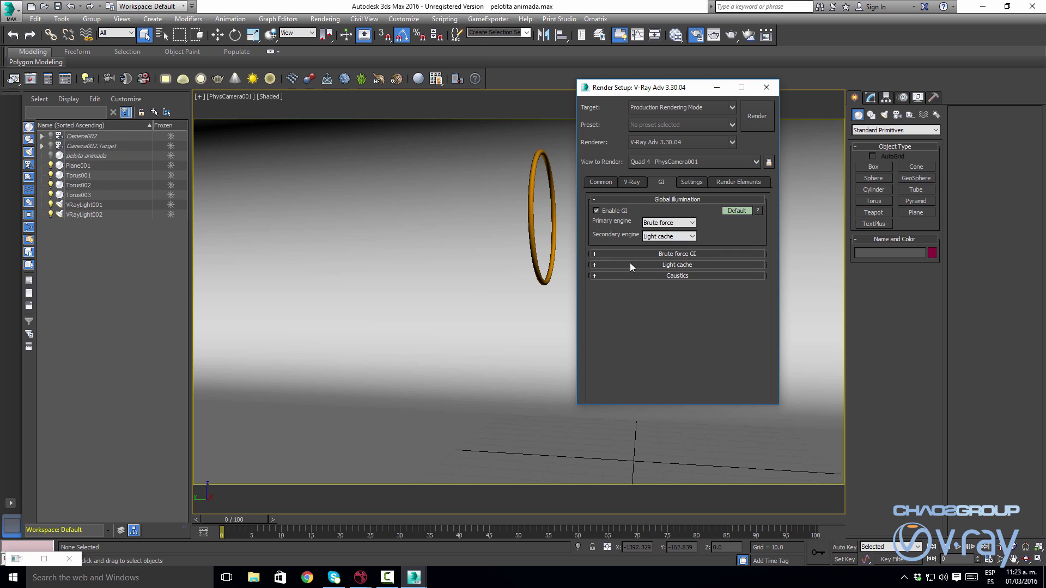
{"action": "left_click", "coordinate": [671, 222]}
{"action": "left_click", "coordinate": [656, 236]}
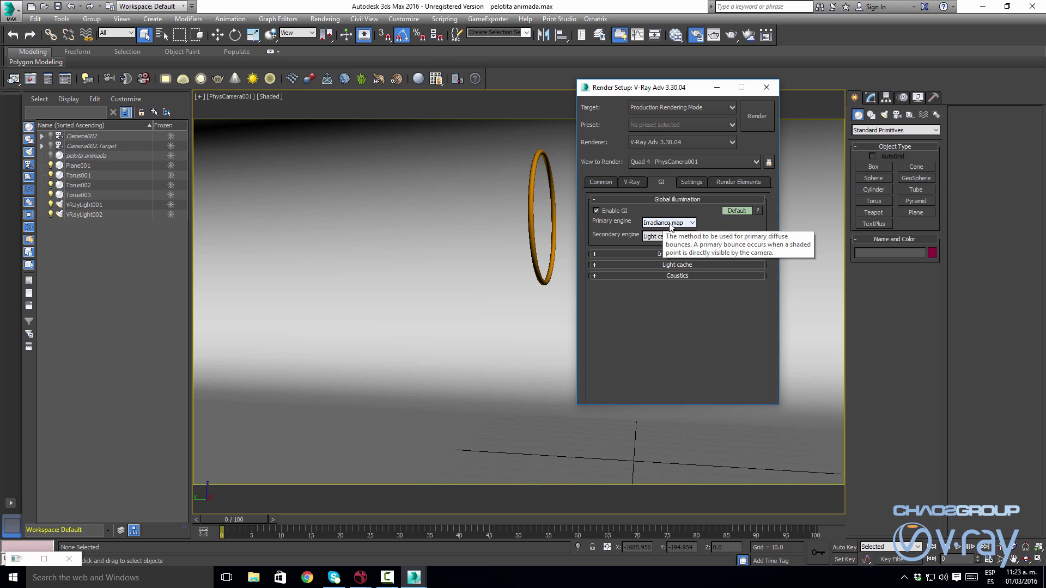
{"action": "left_click", "coordinate": [665, 237]}
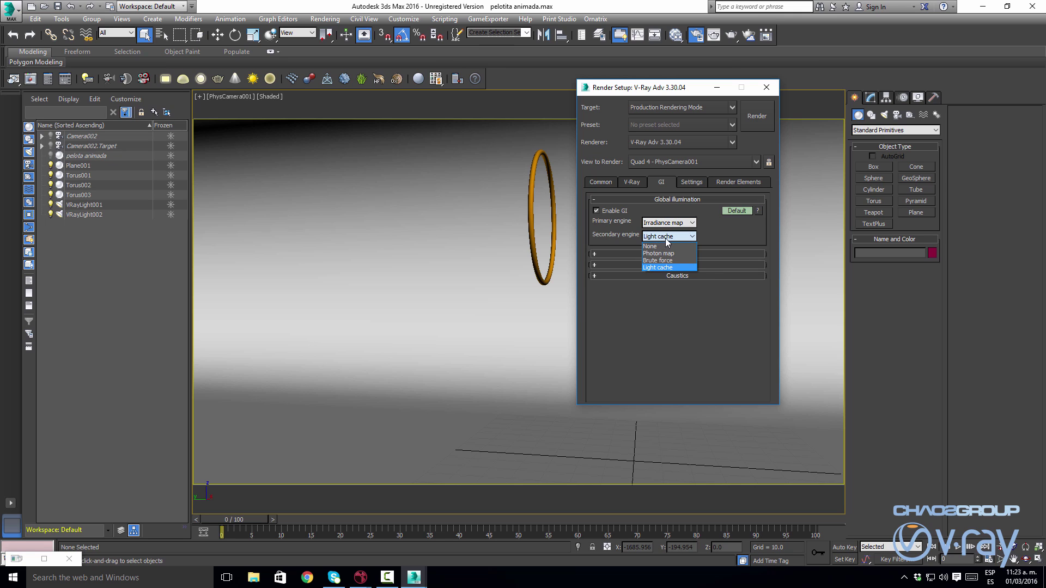
{"action": "left_click", "coordinate": [675, 240]}
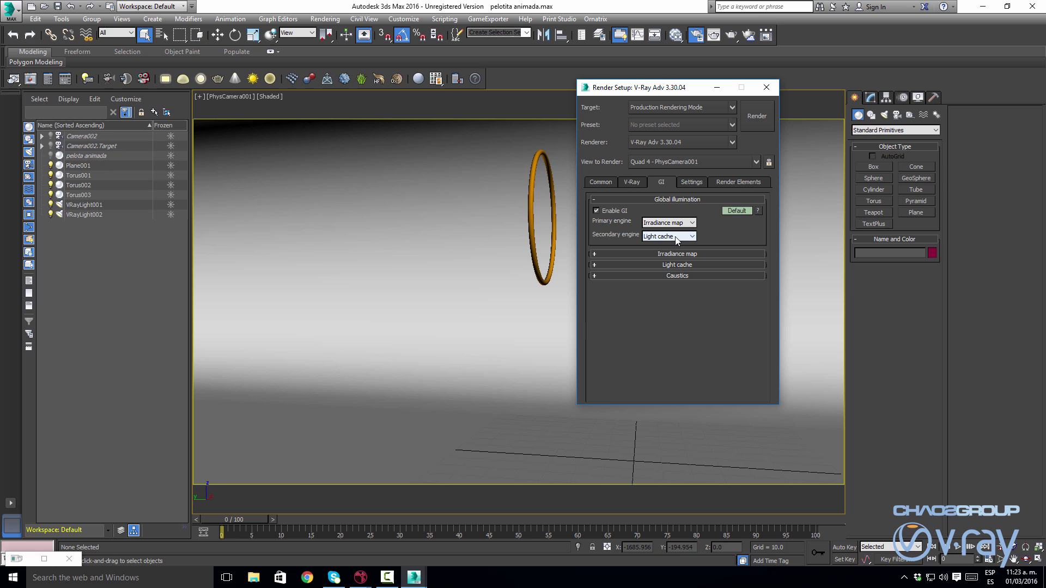
Enable Don't render final image in the V-Ray global switches
{"action": "left_click", "coordinate": [633, 183]}
{"action": "left_click", "coordinate": [646, 241]}
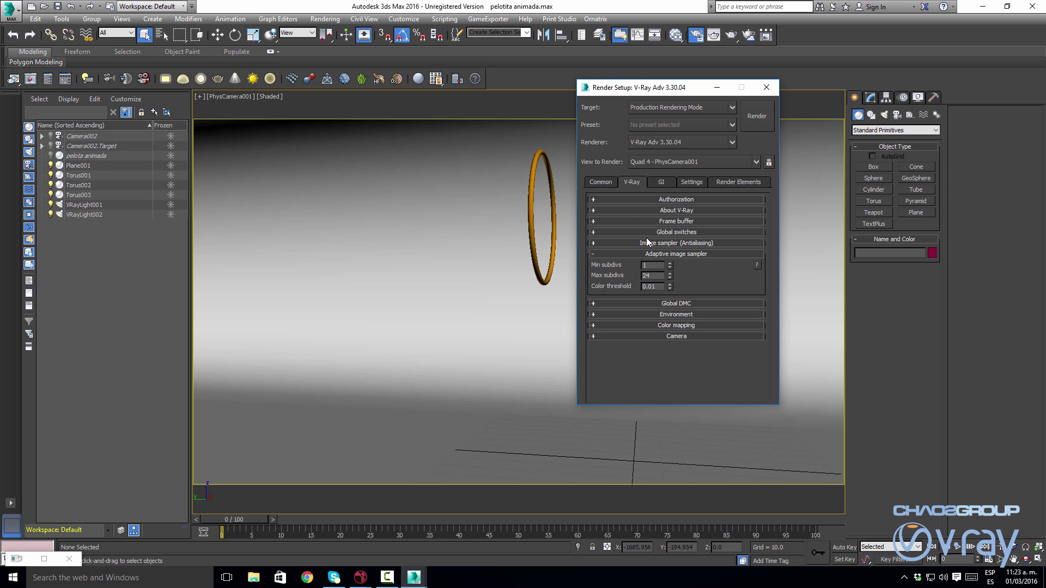
{"action": "left_click", "coordinate": [639, 254]}
{"action": "left_click", "coordinate": [656, 231]}
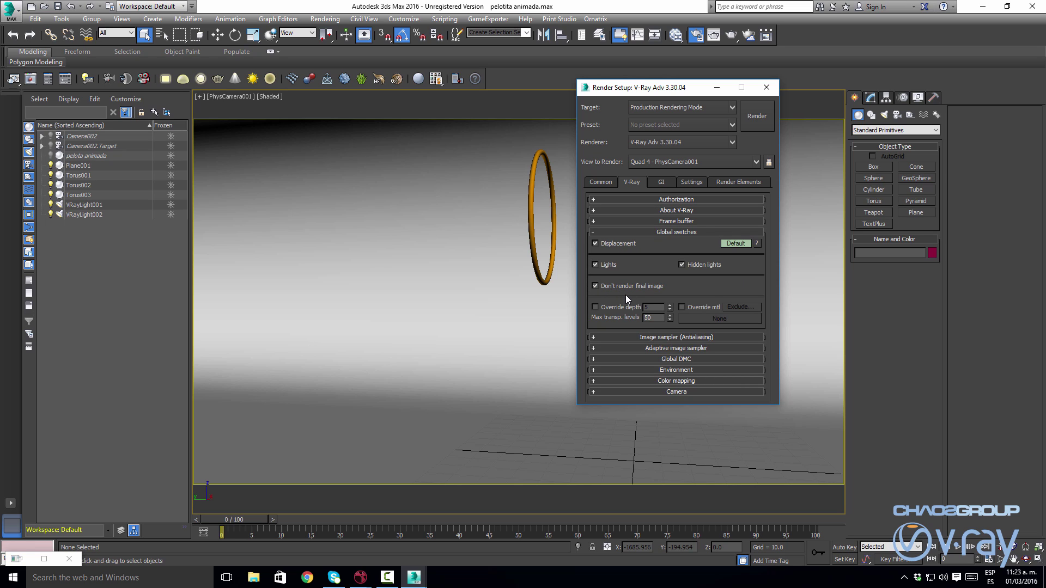
{"action": "left_click", "coordinate": [617, 232]}
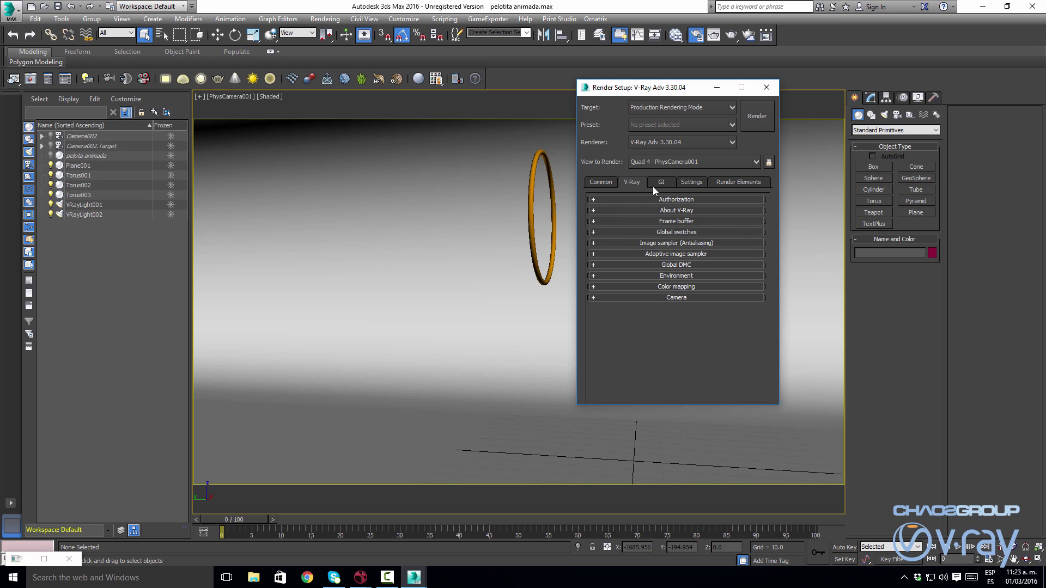
Set the primary GI engine to Light cache
{"action": "left_click", "coordinate": [658, 184]}
{"action": "left_click", "coordinate": [678, 227]}
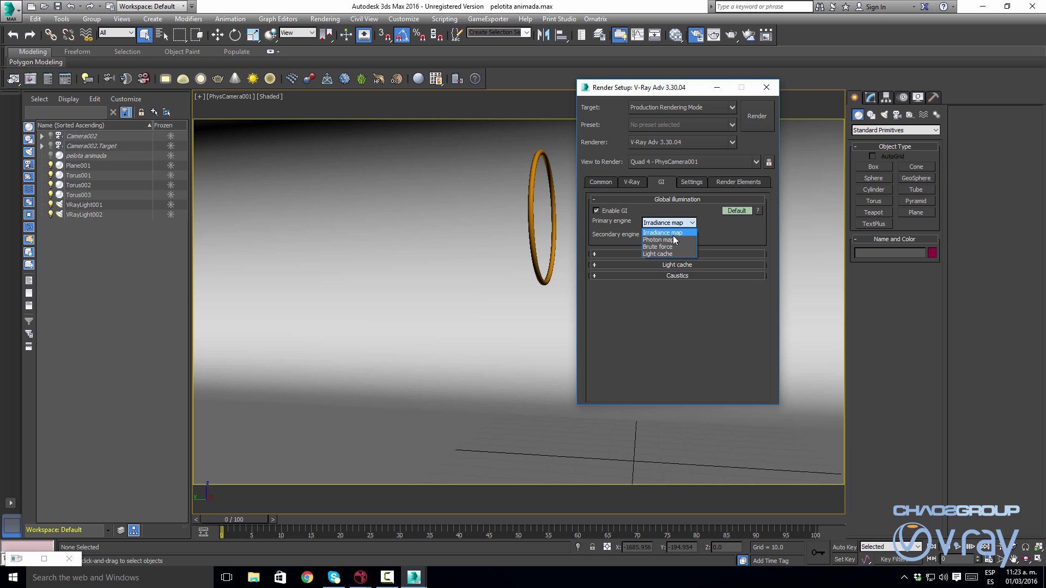
{"action": "left_click", "coordinate": [671, 252]}
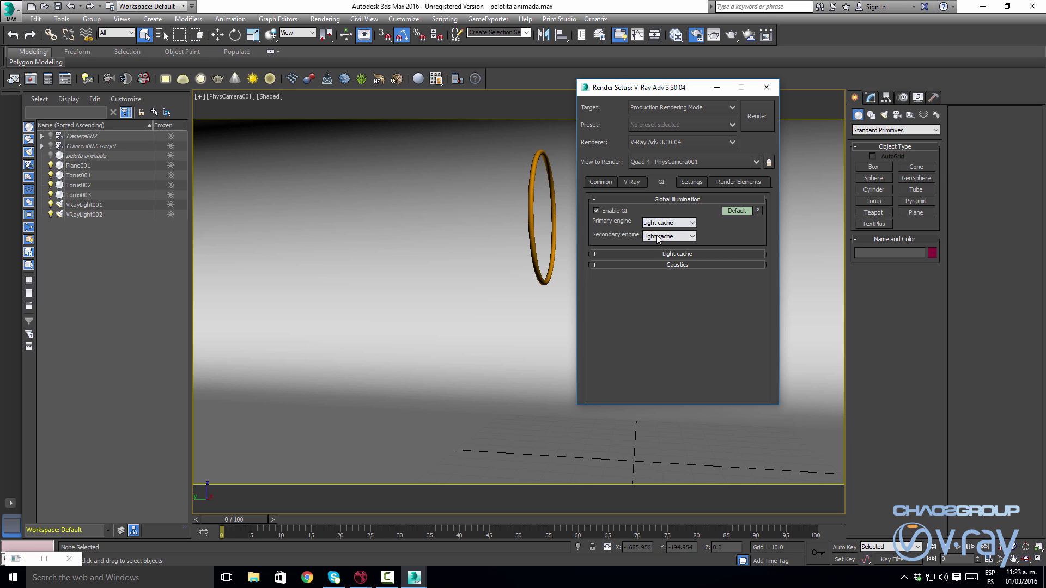
Show the light cache settings in Expert mode and enable Use camera path
{"action": "left_click", "coordinate": [656, 254]}
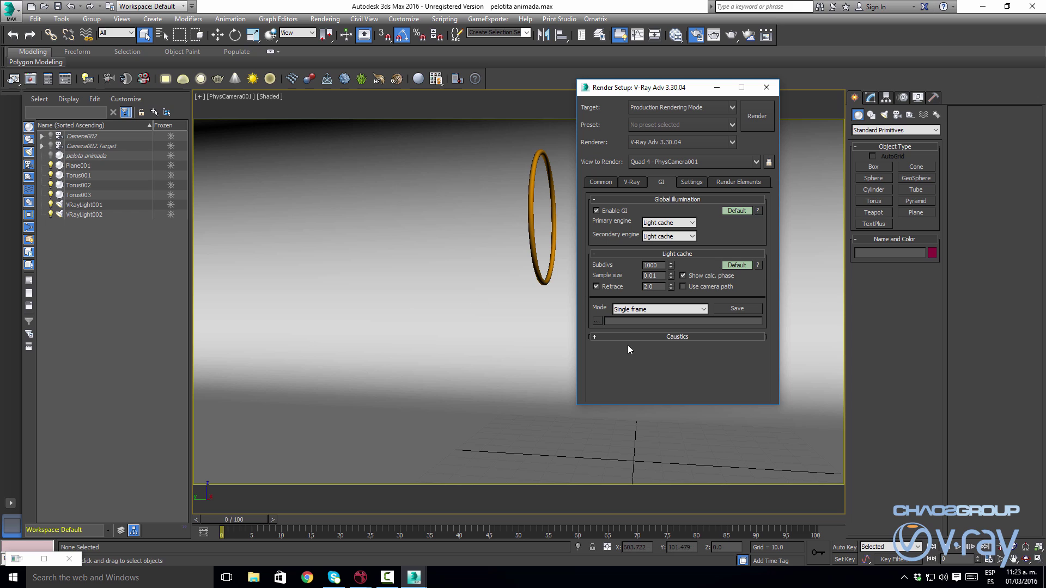
{"action": "left_click", "coordinate": [741, 265]}
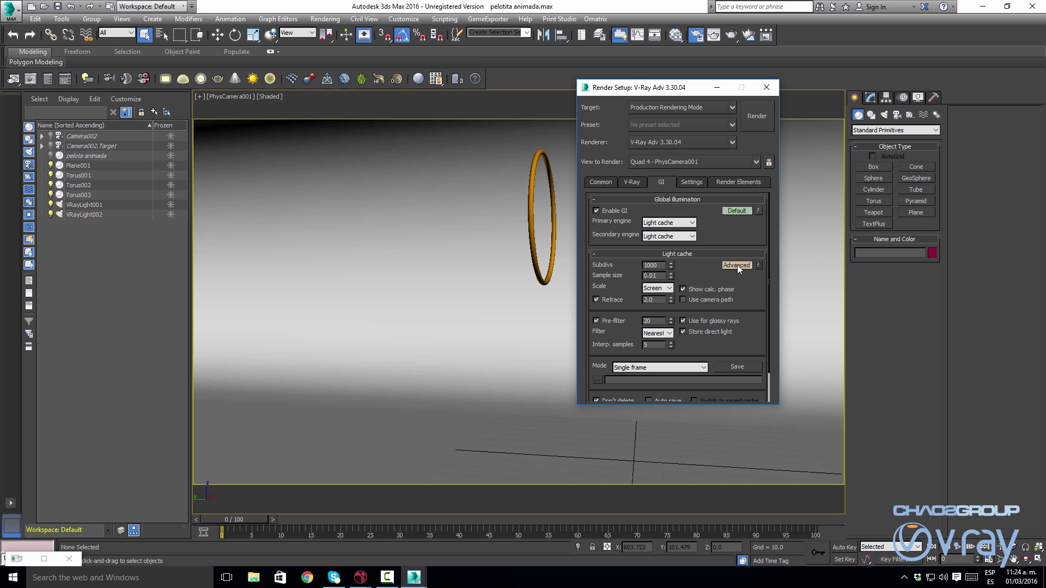
{"action": "left_click", "coordinate": [737, 265]}
{"action": "left_click_drag", "start_coordinate": [614, 93], "coordinate": [467, 91]}
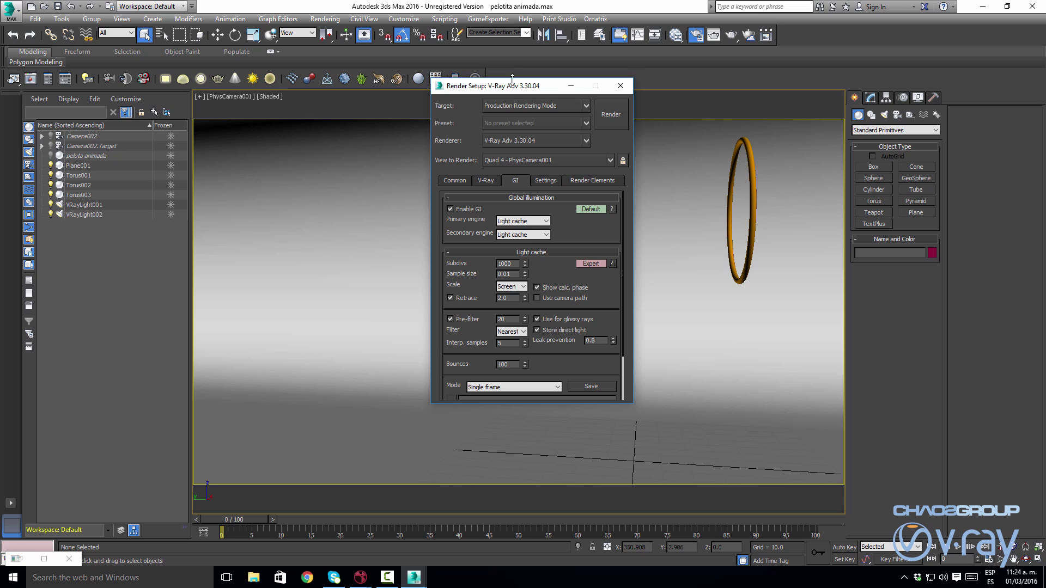
{"action": "left_click_drag", "start_coordinate": [512, 83], "coordinate": [430, 88]}
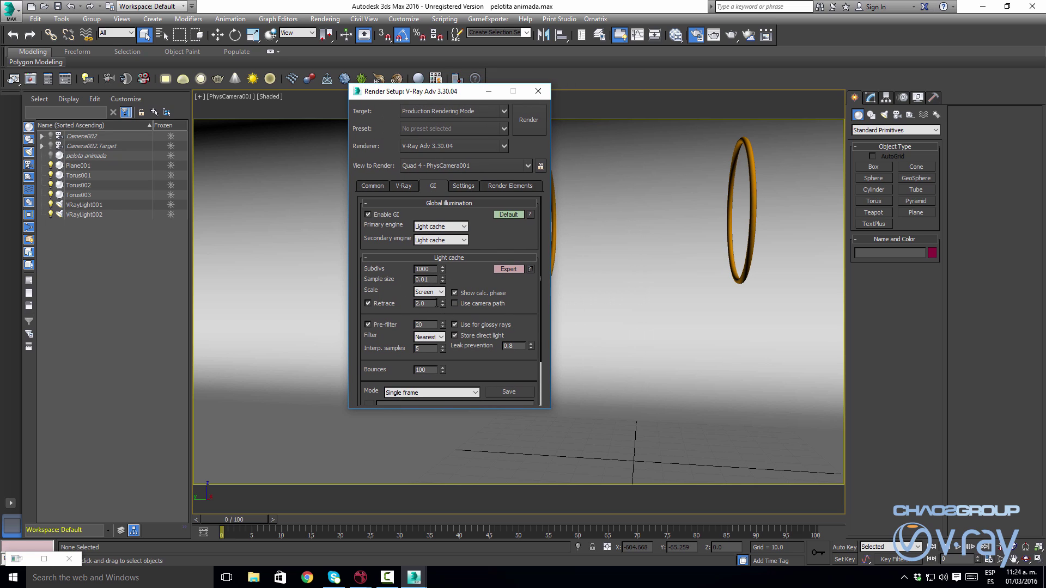
{"action": "left_click", "coordinate": [454, 304]}
{"action": "left_click_drag", "start_coordinate": [425, 91], "coordinate": [390, 86]}
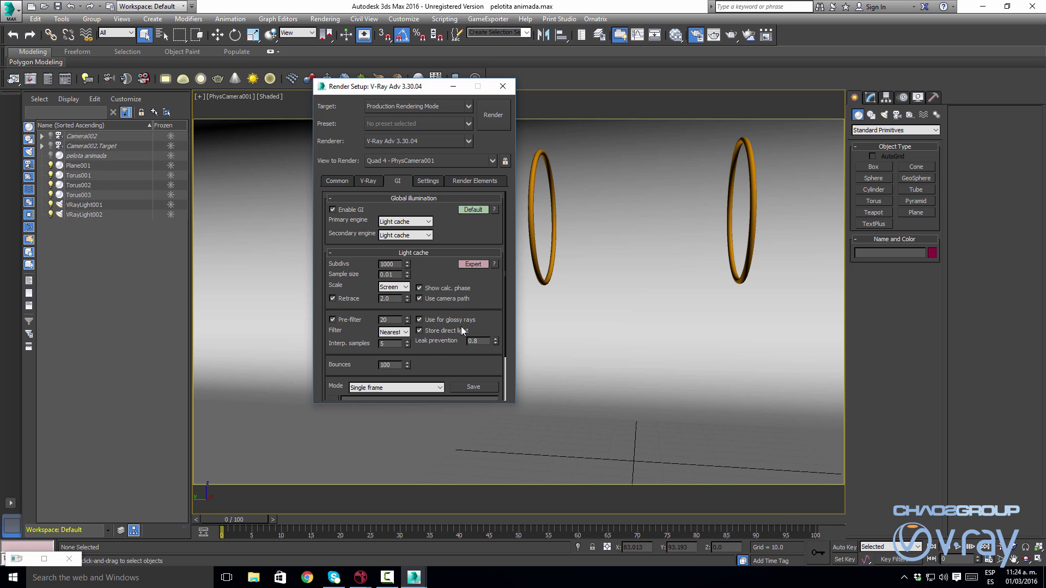
Set the light cache scale to World
{"action": "left_click_drag", "start_coordinate": [245, 521], "coordinate": [248, 490]}
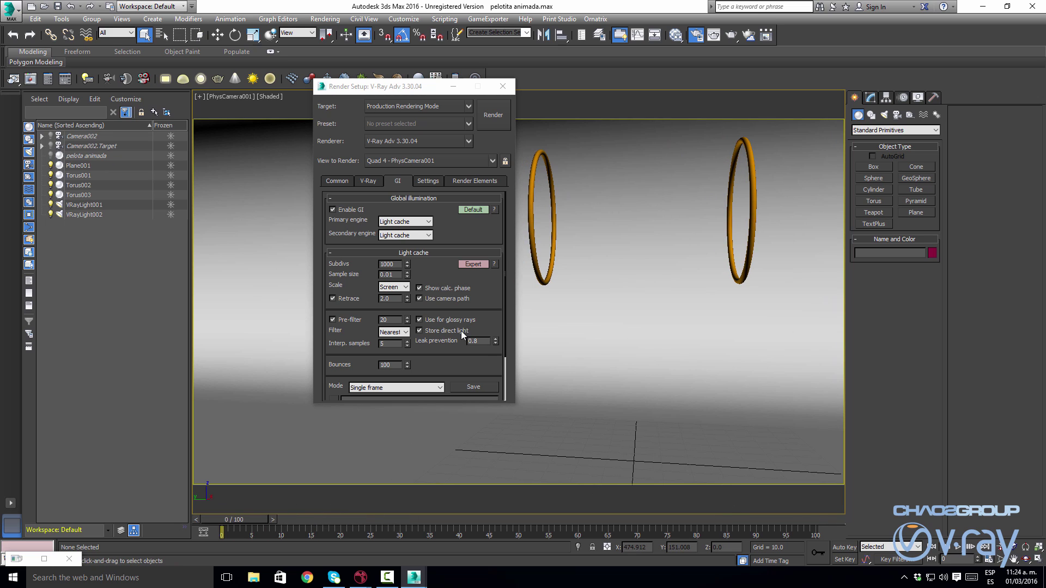
{"action": "left_click", "coordinate": [384, 291]}
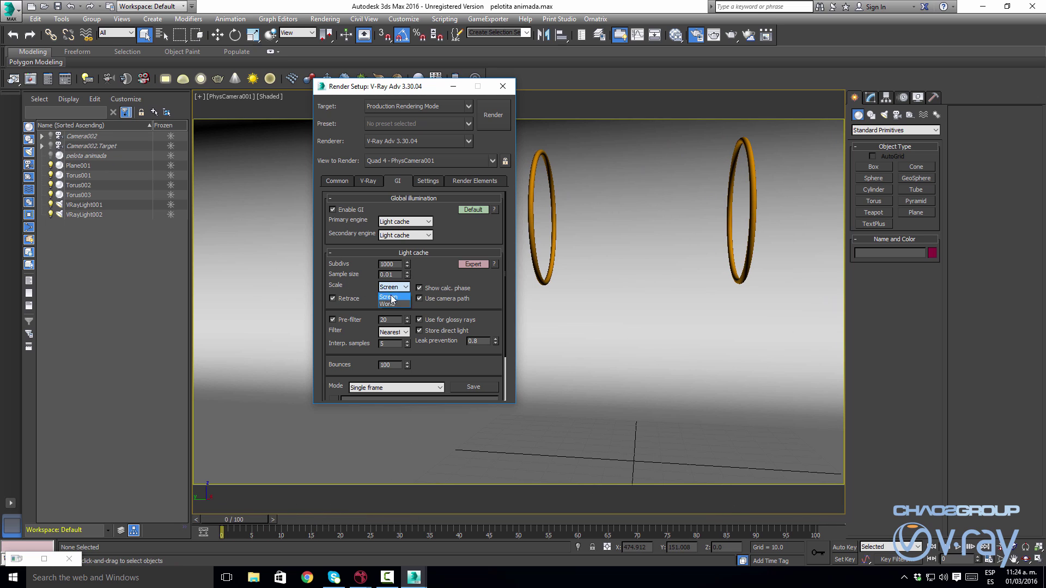
{"action": "left_click", "coordinate": [390, 303]}
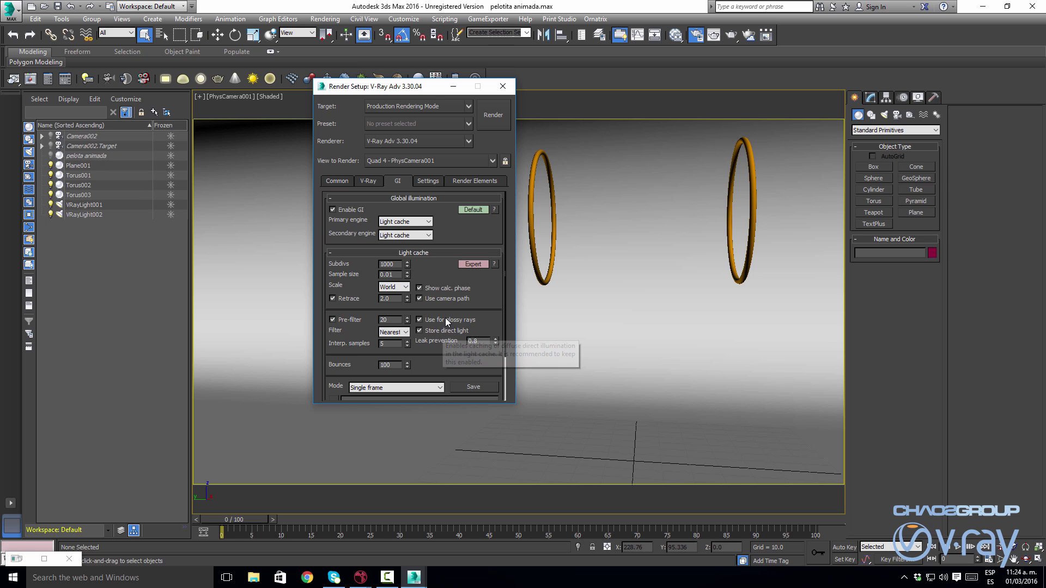
Check the Don't render final image option in the V-Ray global switches and return to the GI settings
{"action": "left_click", "coordinate": [368, 181]}
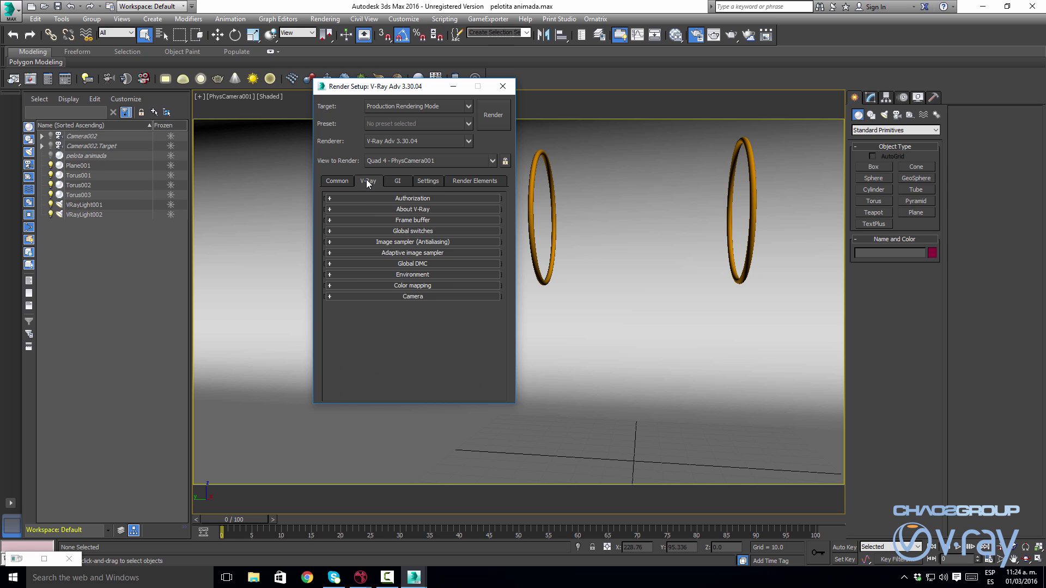
{"action": "left_click", "coordinate": [396, 232]}
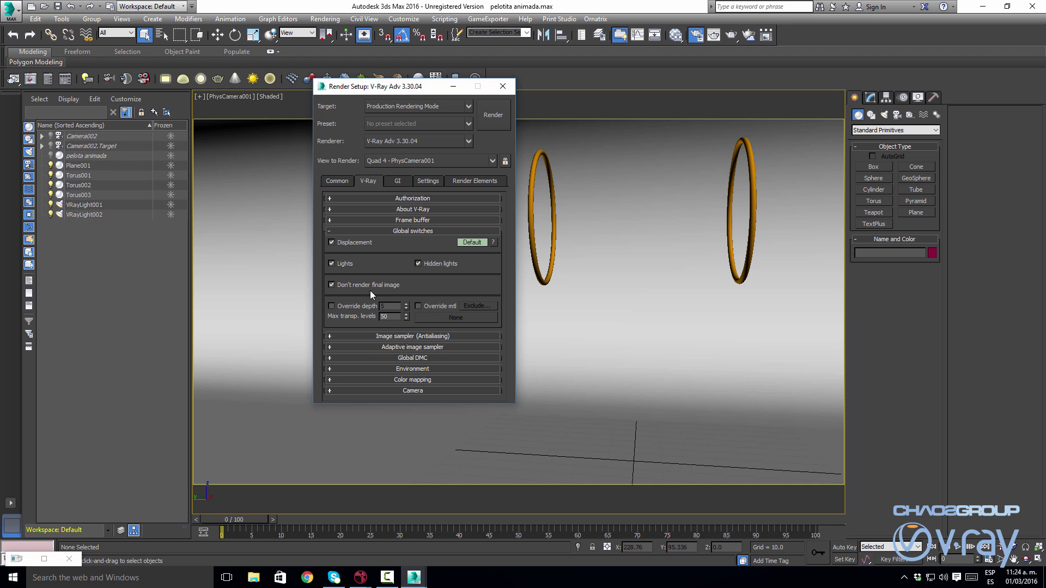
{"action": "left_click", "coordinate": [396, 230]}
{"action": "left_click", "coordinate": [398, 181]}
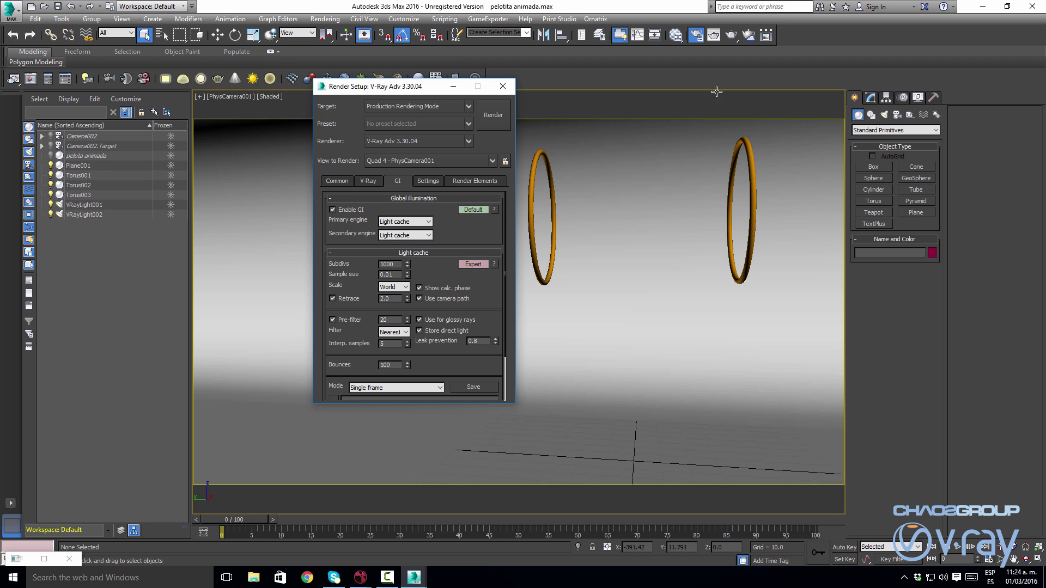
Render the light cache prepass and arrange the frame buffer and render settings windows side by side
{"action": "left_click", "coordinate": [733, 38]}
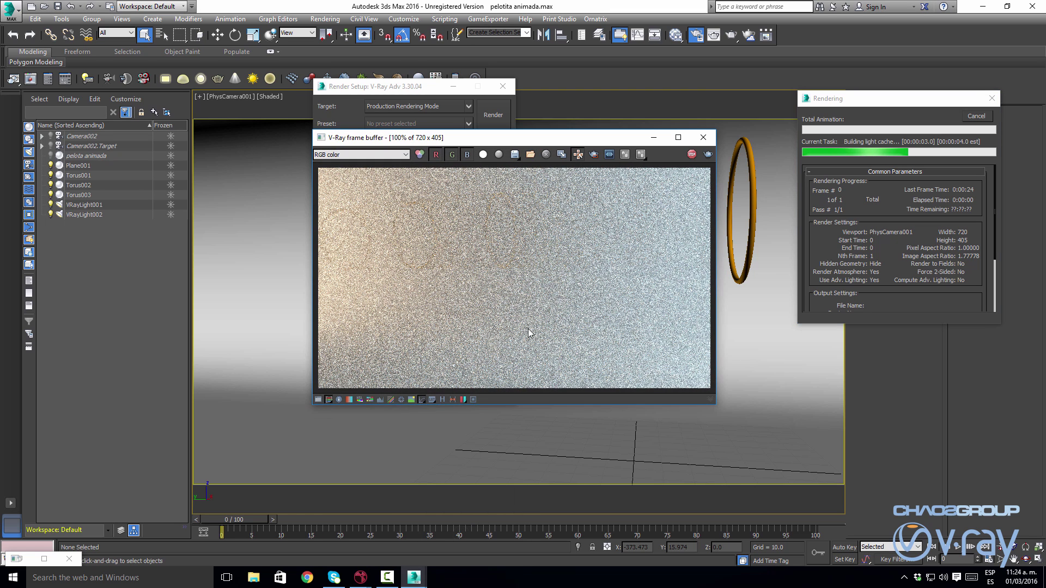
{"action": "left_click_drag", "start_coordinate": [548, 138], "coordinate": [571, 128]}
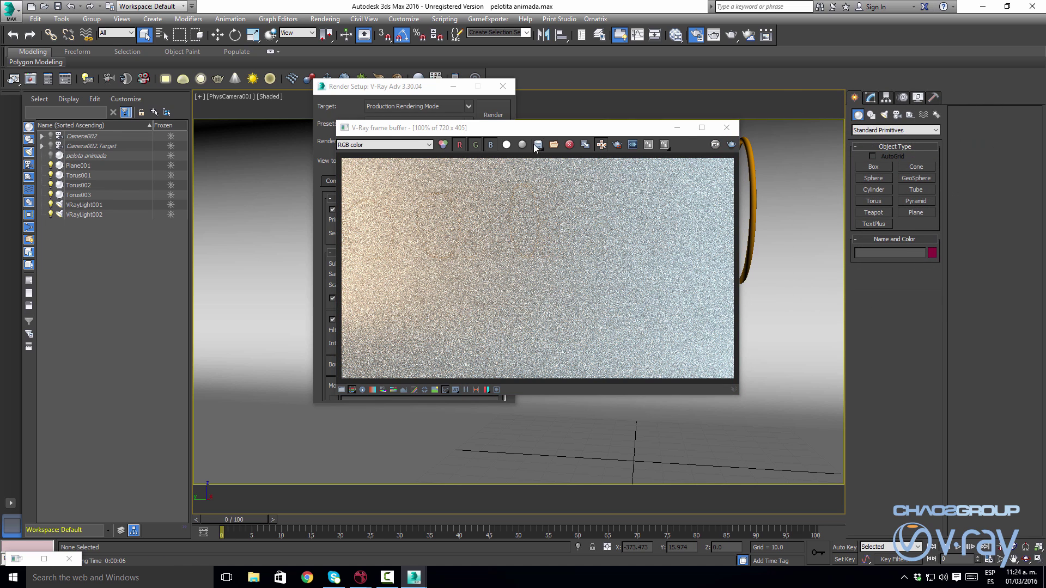
{"action": "left_click_drag", "start_coordinate": [524, 133], "coordinate": [627, 133]}
{"action": "left_click_drag", "start_coordinate": [382, 86], "coordinate": [199, 87]}
{"action": "left_click_drag", "start_coordinate": [595, 129], "coordinate": [545, 113]}
Save the calculated light cache to the Desktop as LC 01
{"action": "left_click_drag", "start_coordinate": [278, 368], "coordinate": [279, 312]}
{"action": "left_click", "coordinate": [291, 334]}
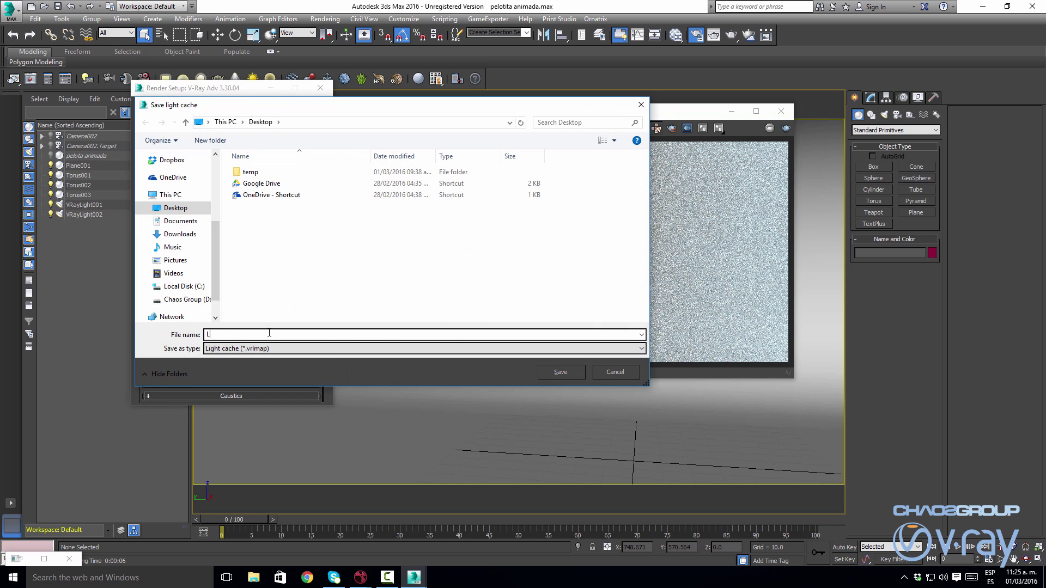
{"action": "type", "text": "LC 01"}
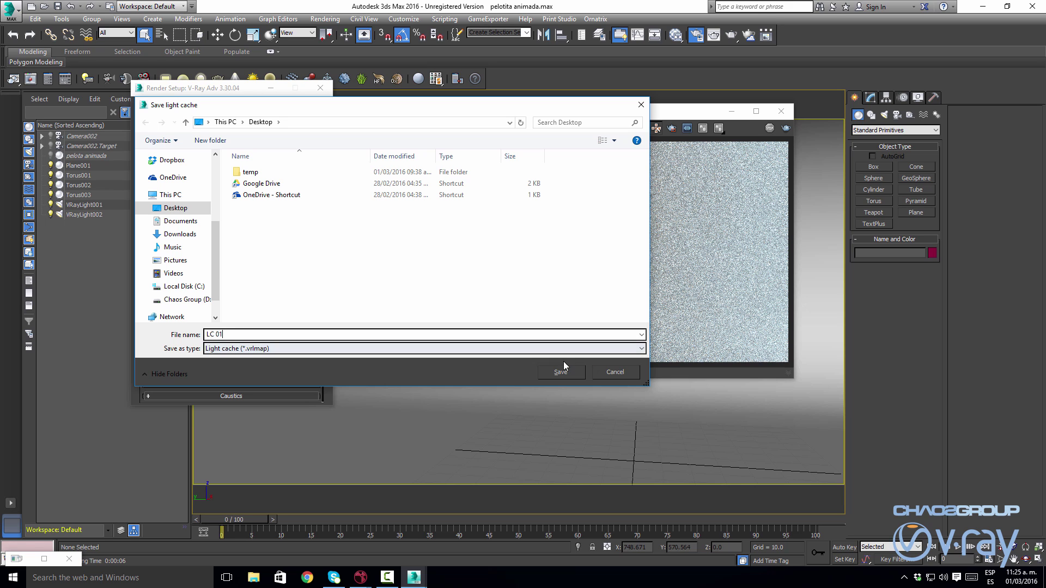
{"action": "left_click", "coordinate": [556, 372]}
Set the light cache mode to From file and load LC 01.vrlmap from the Desktop
{"action": "left_click", "coordinate": [233, 335]}
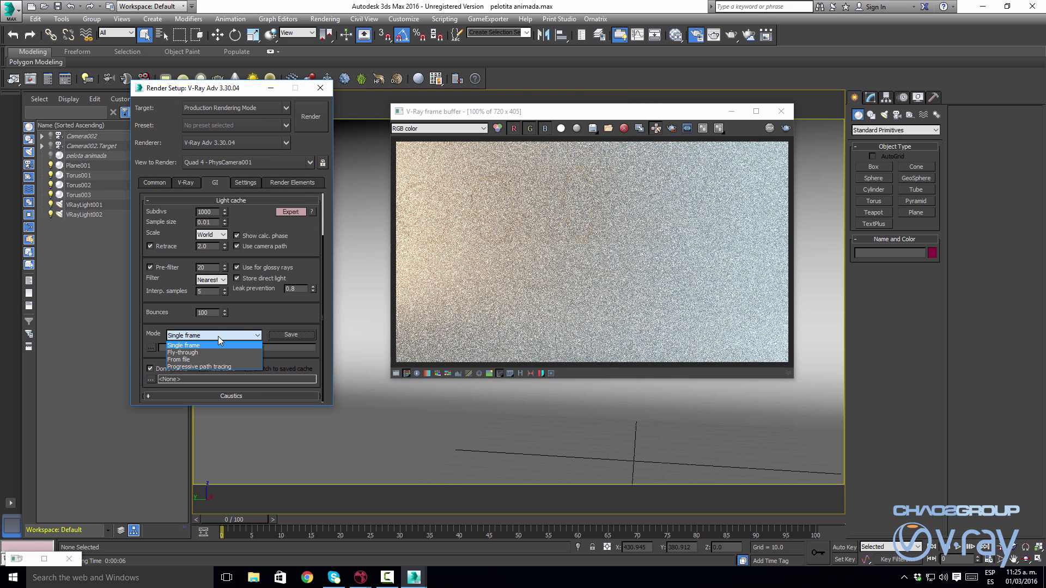
{"action": "left_click", "coordinate": [196, 359]}
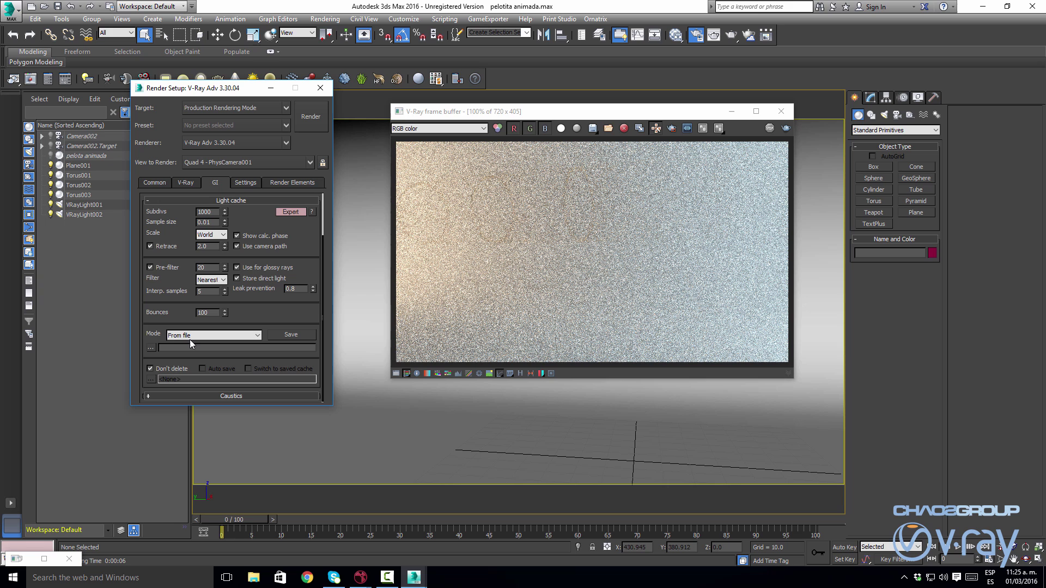
{"action": "left_click", "coordinate": [150, 348]}
{"action": "left_click", "coordinate": [279, 200]}
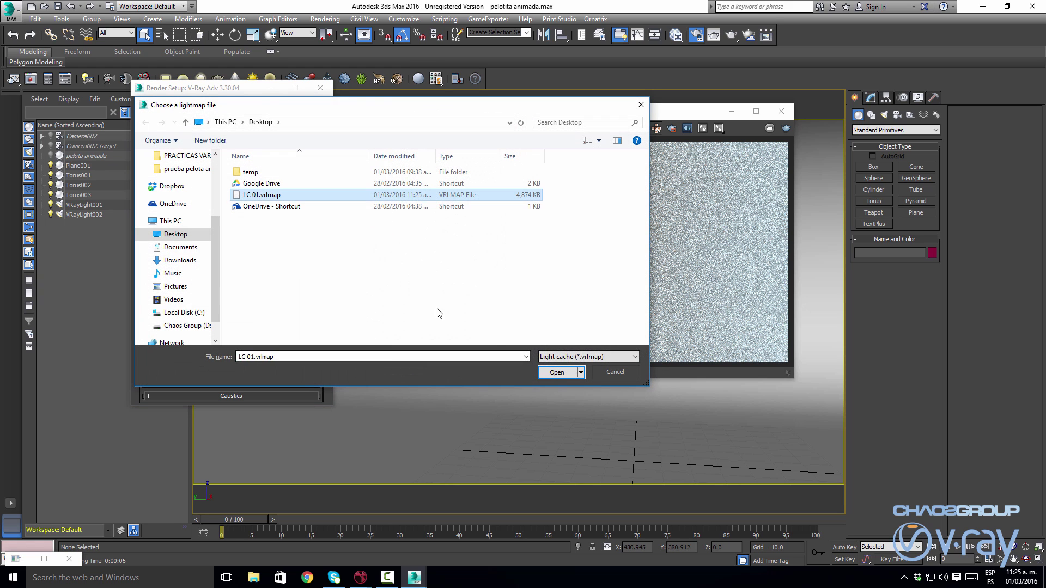
{"action": "left_click", "coordinate": [556, 372]}
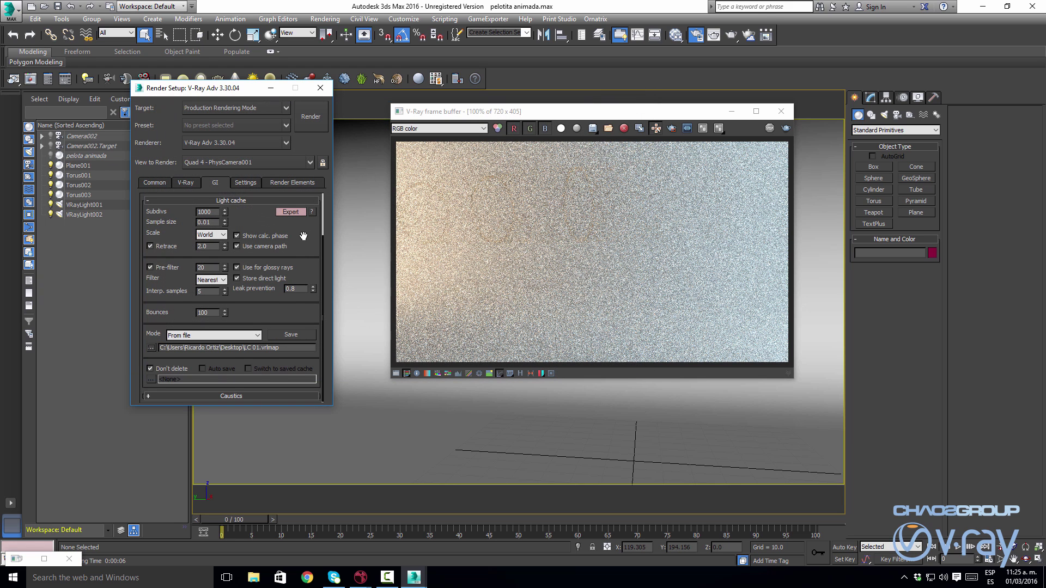
Set the primary GI engine to Irradiance map
{"action": "scroll", "coordinate": [282, 261], "scroll_direction": "up", "scroll_amount": 2}
{"action": "left_click", "coordinate": [241, 223]}
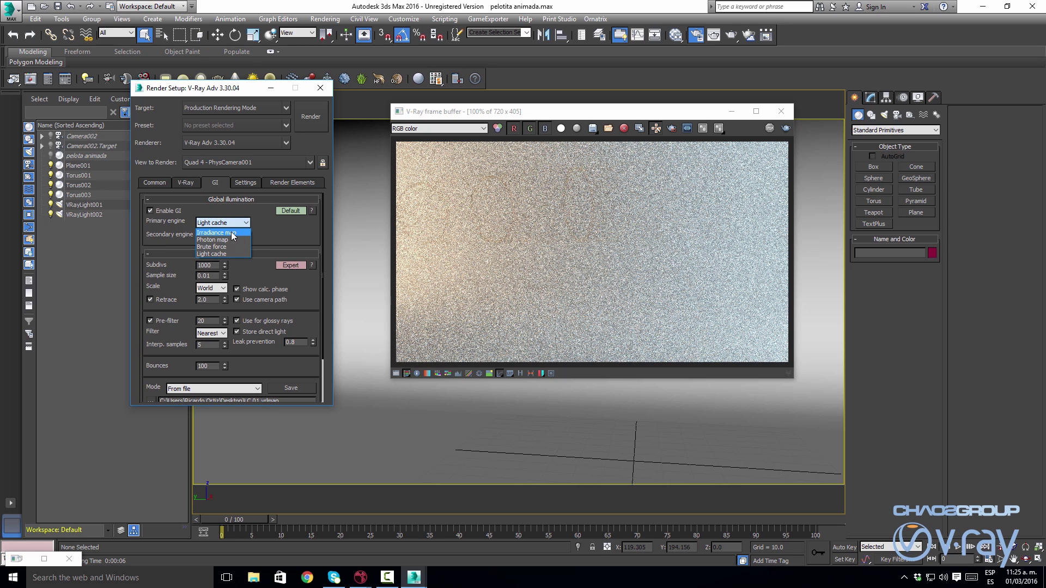
{"action": "left_click", "coordinate": [232, 229]}
{"action": "left_click", "coordinate": [238, 265]}
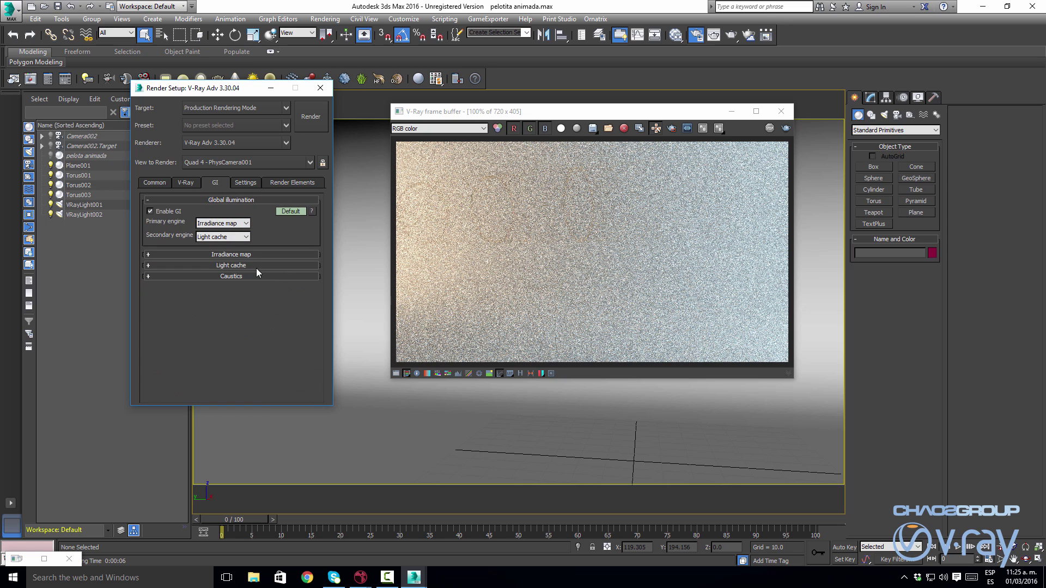
Show the irradiance map settings in Expert mode and enable Use camera path
{"action": "left_click", "coordinate": [246, 256]}
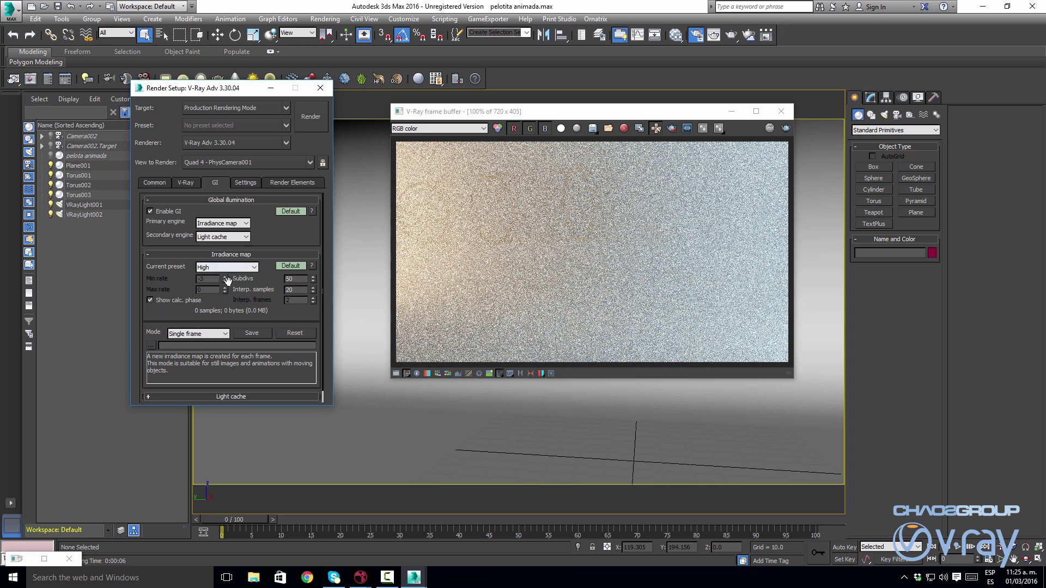
{"action": "left_click", "coordinate": [289, 267]}
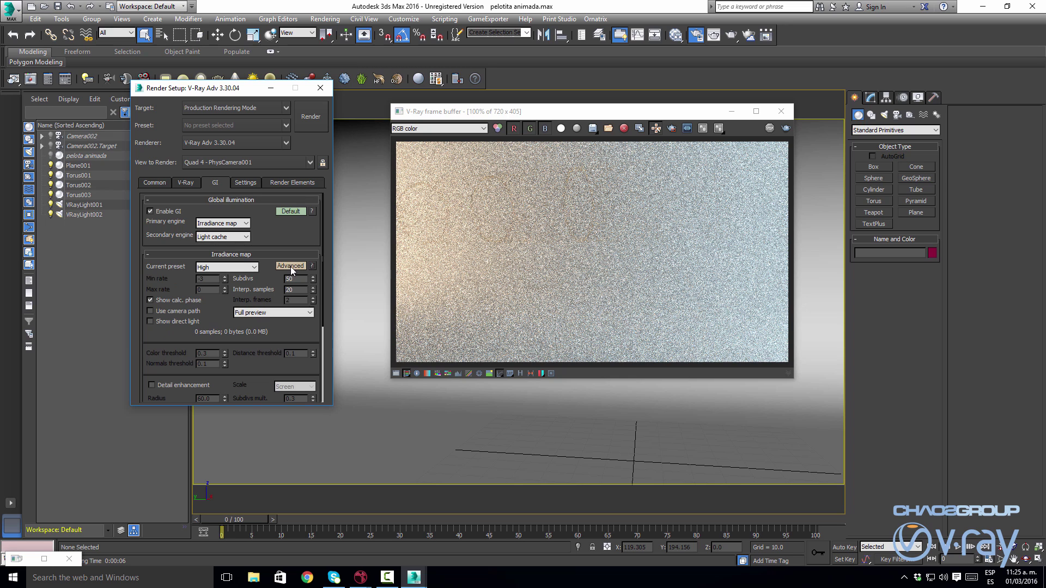
{"action": "left_click", "coordinate": [290, 266]}
{"action": "left_click_drag", "start_coordinate": [234, 90], "coordinate": [260, 63]}
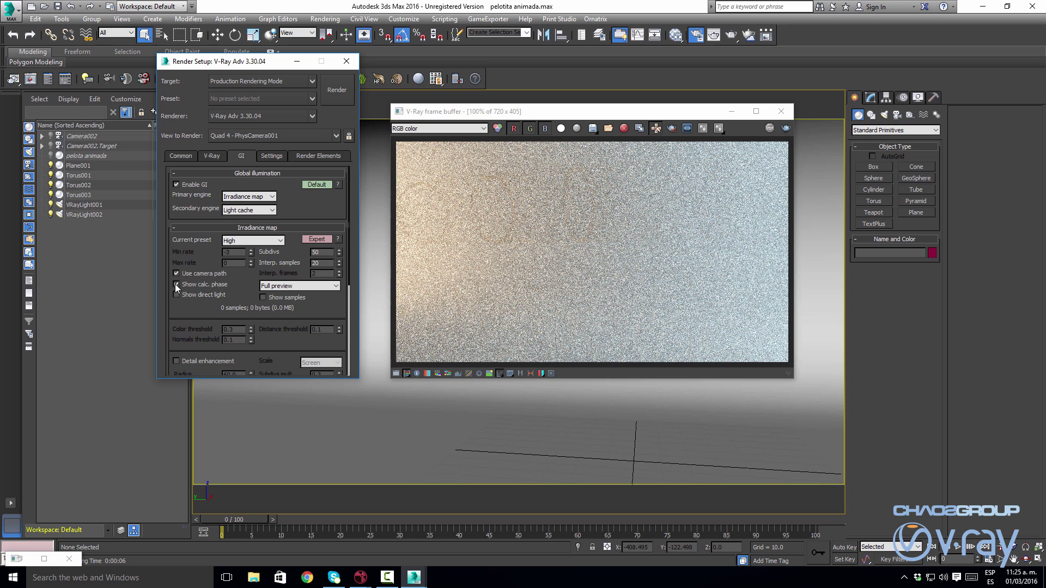
{"action": "left_click", "coordinate": [195, 276]}
{"action": "left_click", "coordinate": [319, 253]}
{"action": "left_click", "coordinate": [225, 276]}
Render the irradiance map prepass using the saved light cache
{"action": "left_click_drag", "start_coordinate": [573, 116], "coordinate": [611, 118]}
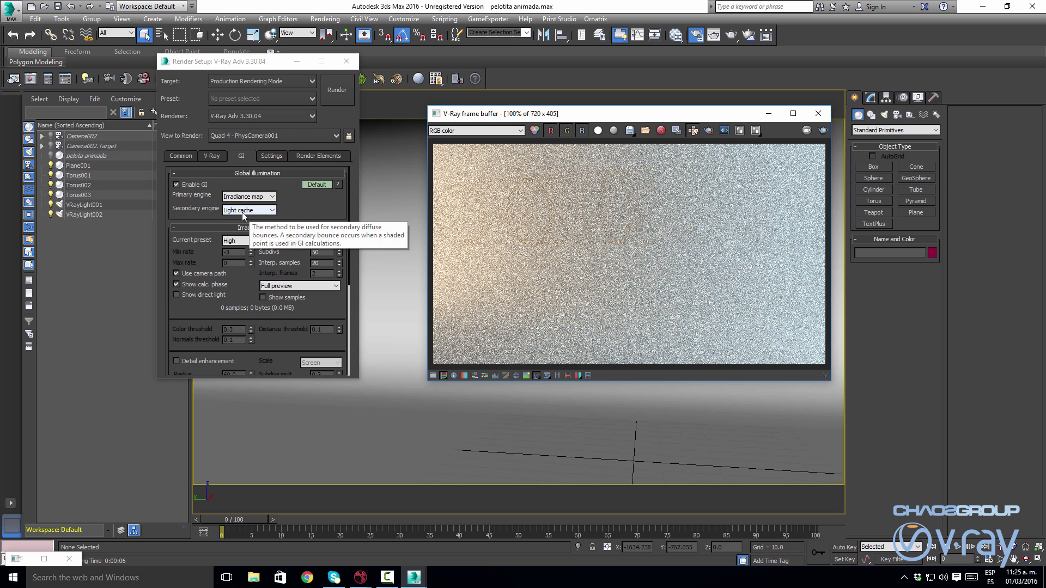
{"action": "left_click_drag", "start_coordinate": [659, 112], "coordinate": [627, 109]}
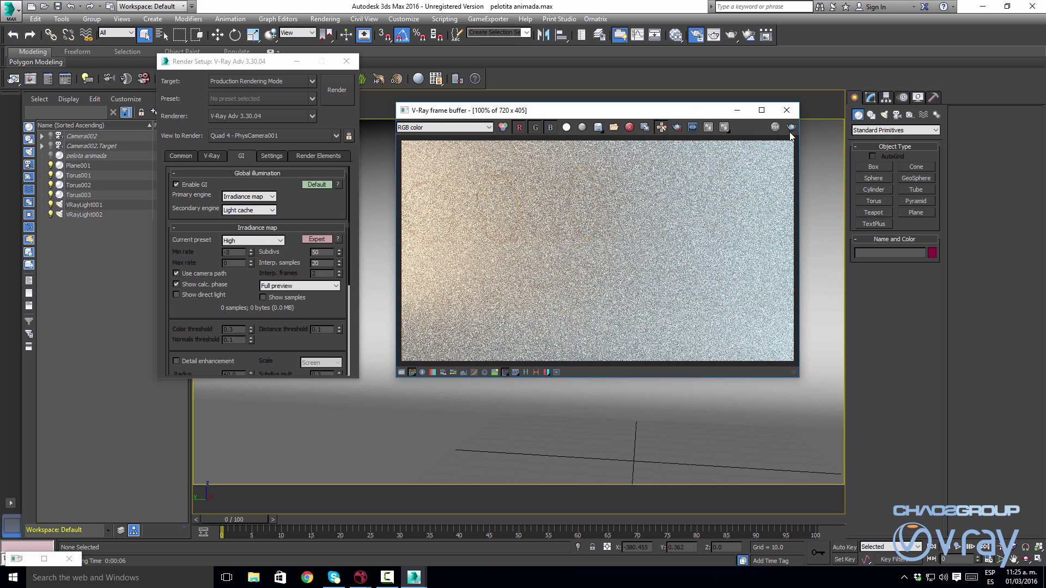
{"action": "left_click", "coordinate": [792, 127]}
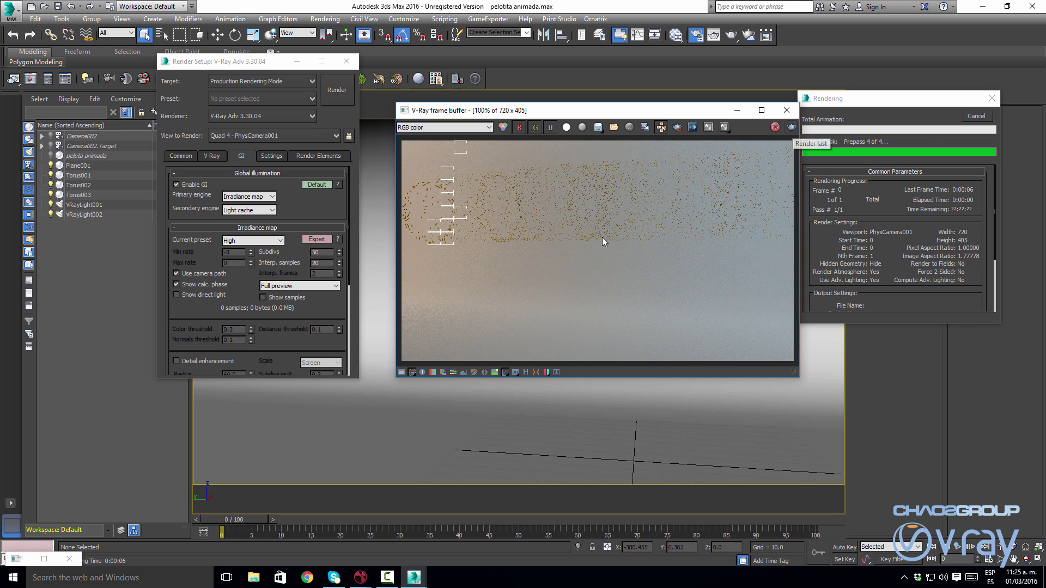
{"action": "left_click_drag", "start_coordinate": [593, 114], "coordinate": [609, 110]}
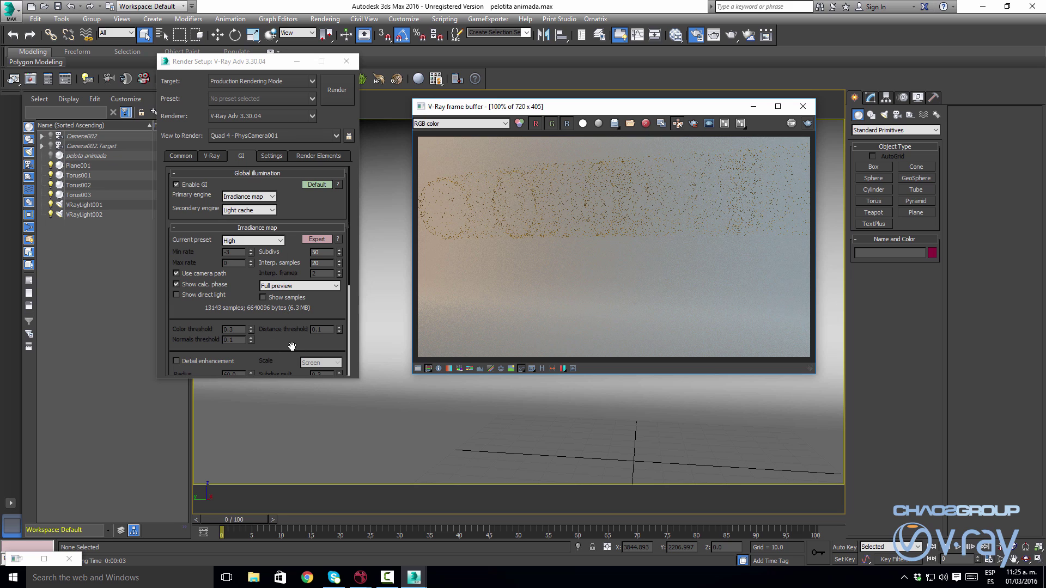
Save the calculated irradiance map to the Desktop as IM 01
{"action": "scroll", "coordinate": [302, 310], "scroll_direction": "down", "scroll_amount": 5}
{"action": "left_click", "coordinate": [282, 297]}
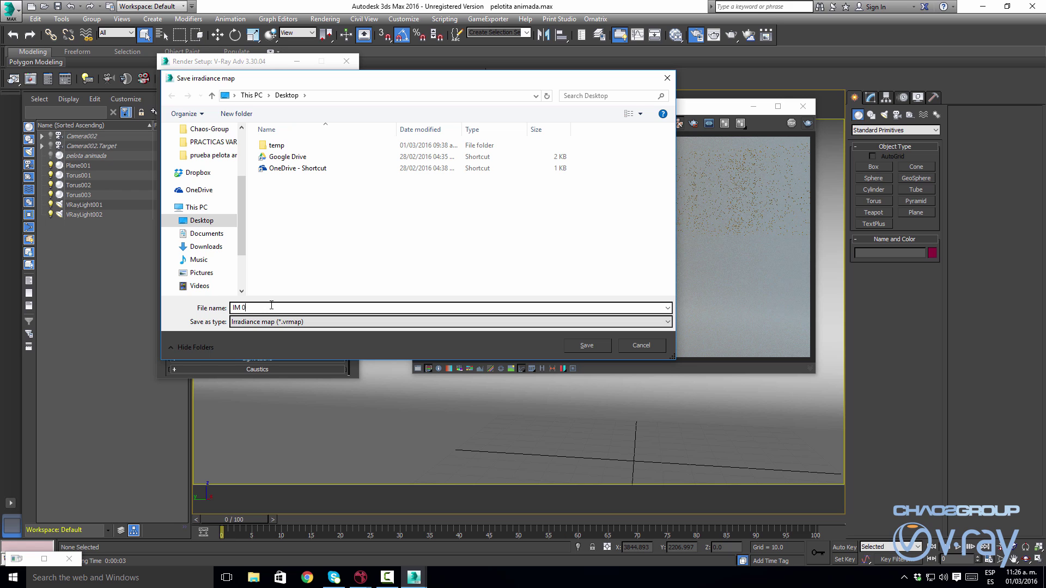
{"action": "type", "text": "IM 01"}
{"action": "left_click", "coordinate": [594, 345]}
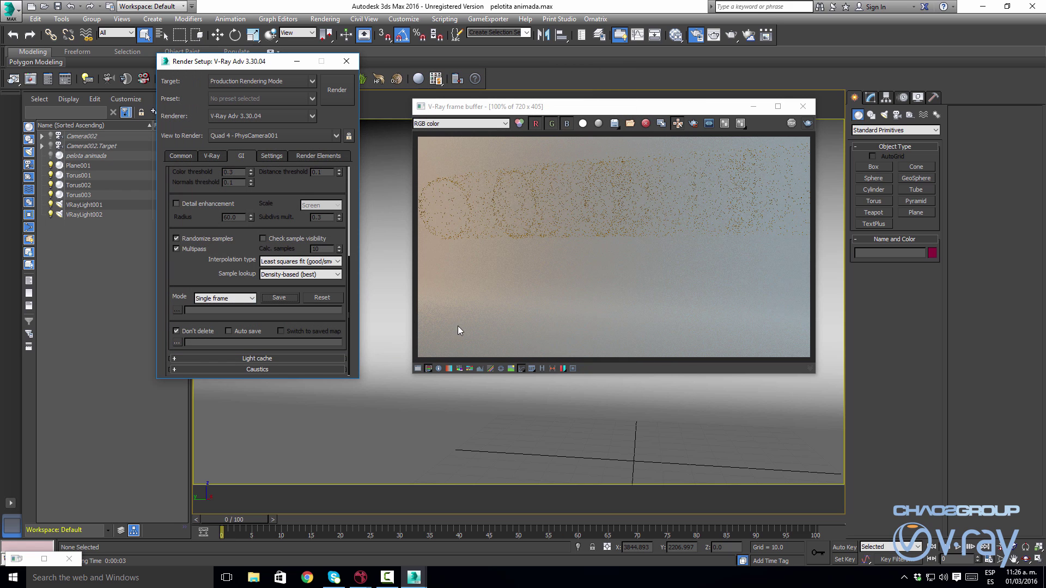
Set the irradiance map mode to From file and load IM 01.vrmap from the Desktop
{"action": "left_click", "coordinate": [226, 299]}
{"action": "left_click", "coordinate": [215, 324]}
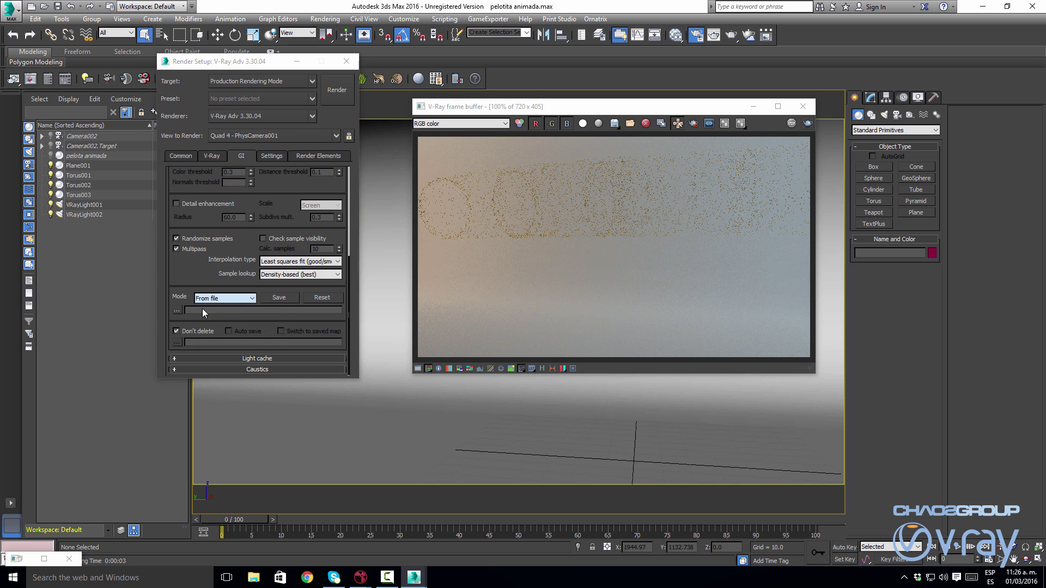
{"action": "left_click", "coordinate": [177, 310]}
{"action": "left_click", "coordinate": [292, 169]}
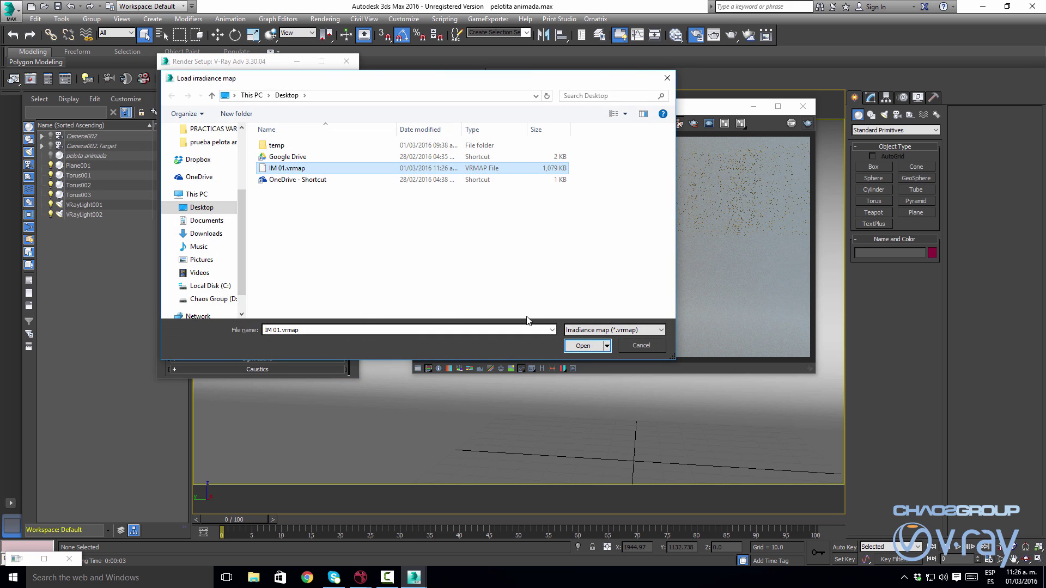
{"action": "left_click", "coordinate": [580, 348]}
Turn off Don't render final image in the V-Ray global switches
{"action": "left_click_drag", "start_coordinate": [534, 109], "coordinate": [626, 115]}
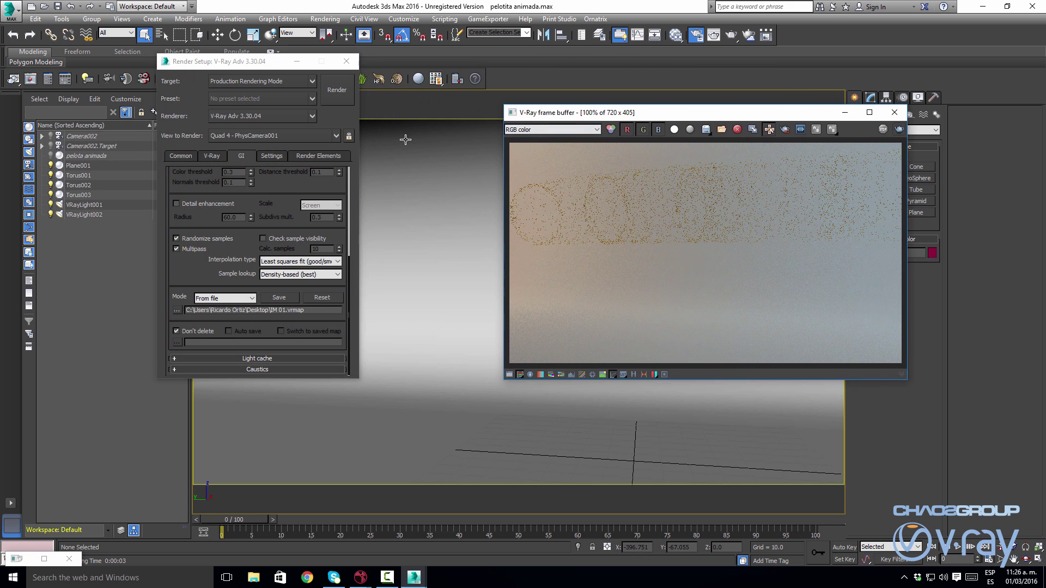
{"action": "left_click_drag", "start_coordinate": [269, 67], "coordinate": [382, 82]}
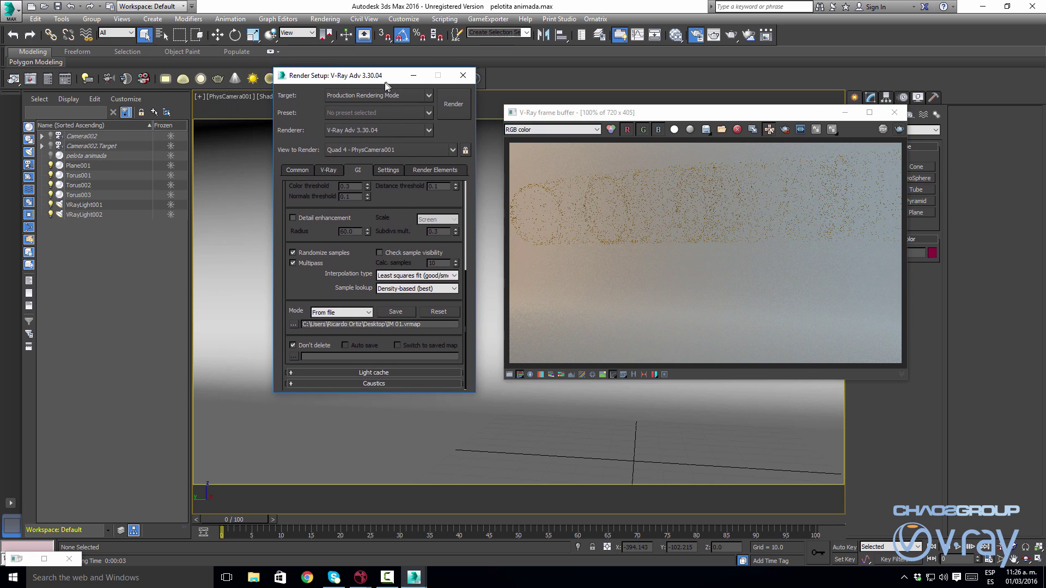
{"action": "left_click", "coordinate": [326, 173]}
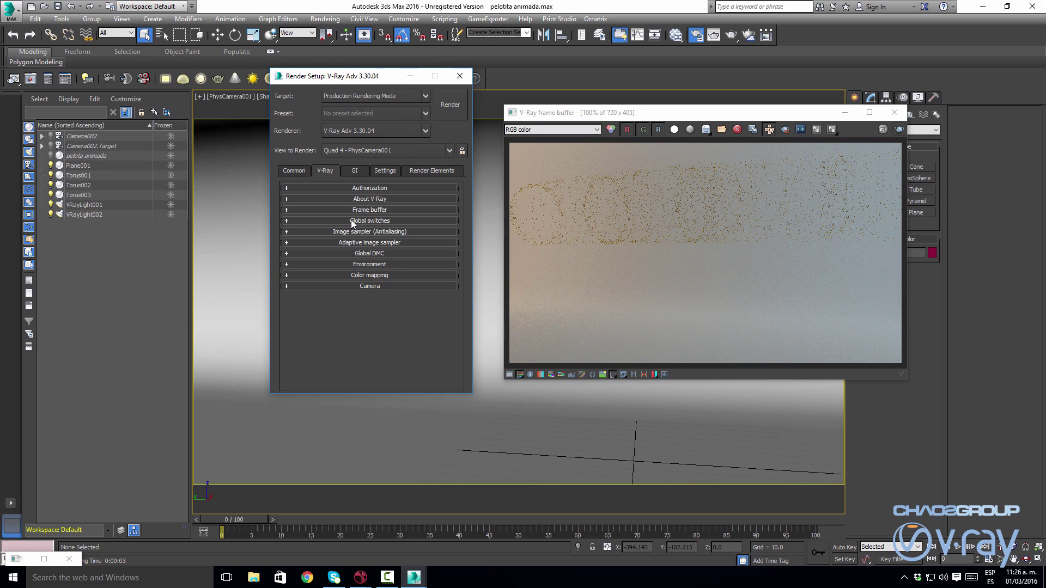
{"action": "left_click", "coordinate": [359, 220]}
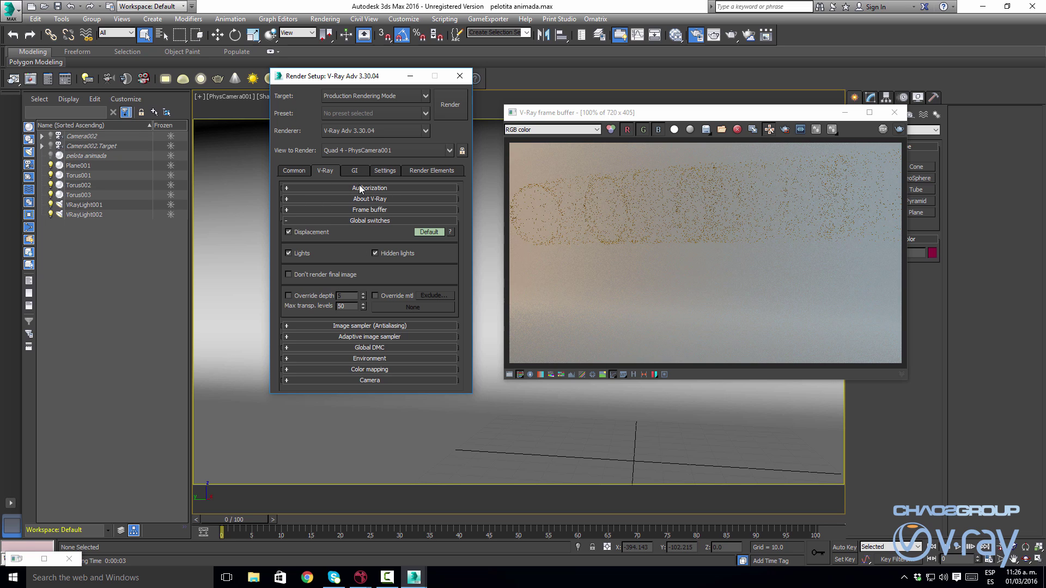
Render frames 45 and 78 as tests with the GI maps loaded from file
{"action": "left_click_drag", "start_coordinate": [239, 518], "coordinate": [498, 539]}
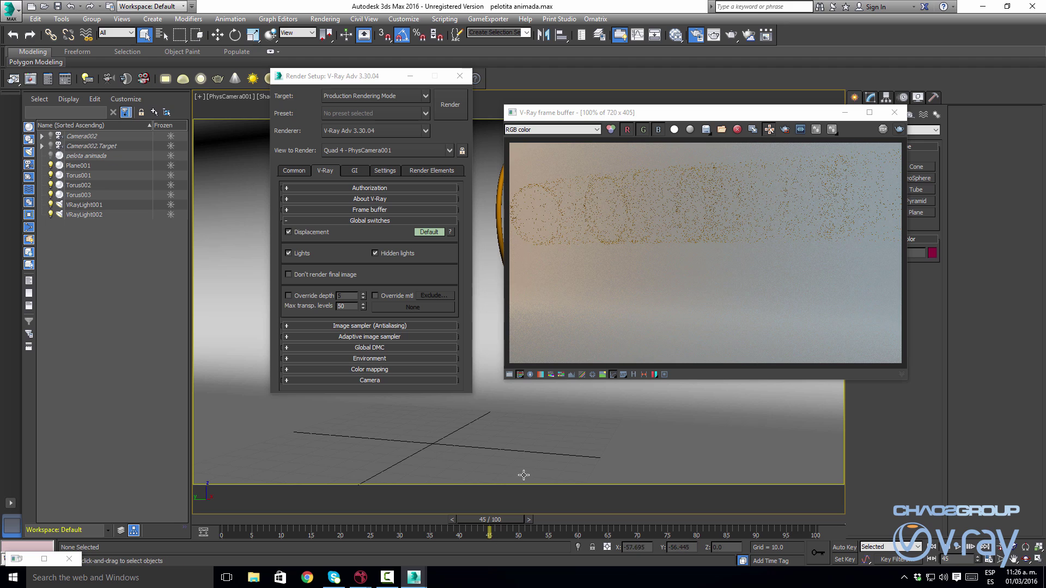
{"action": "left_click", "coordinate": [899, 130]}
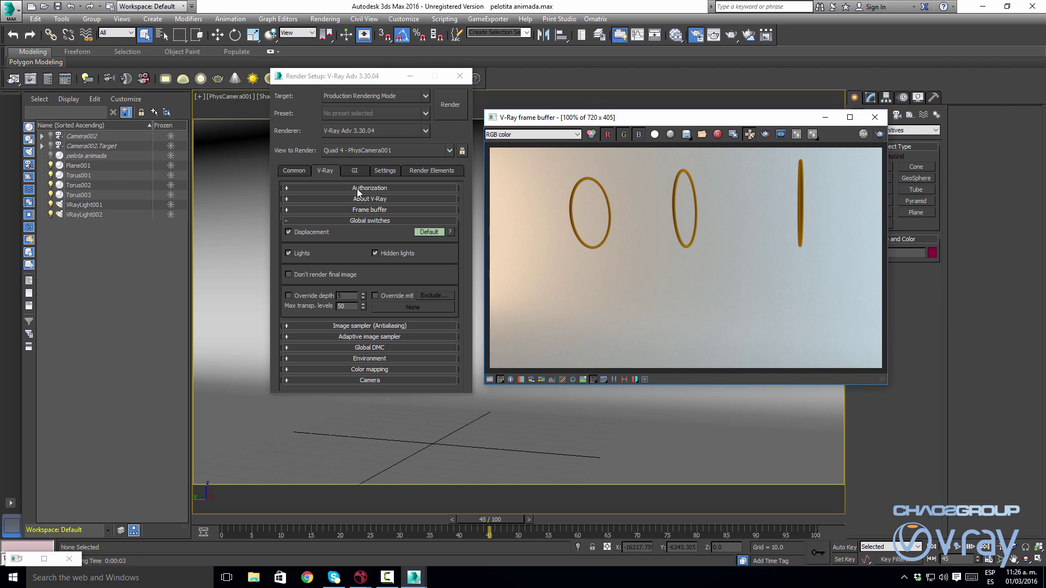
{"action": "left_click", "coordinate": [358, 221]}
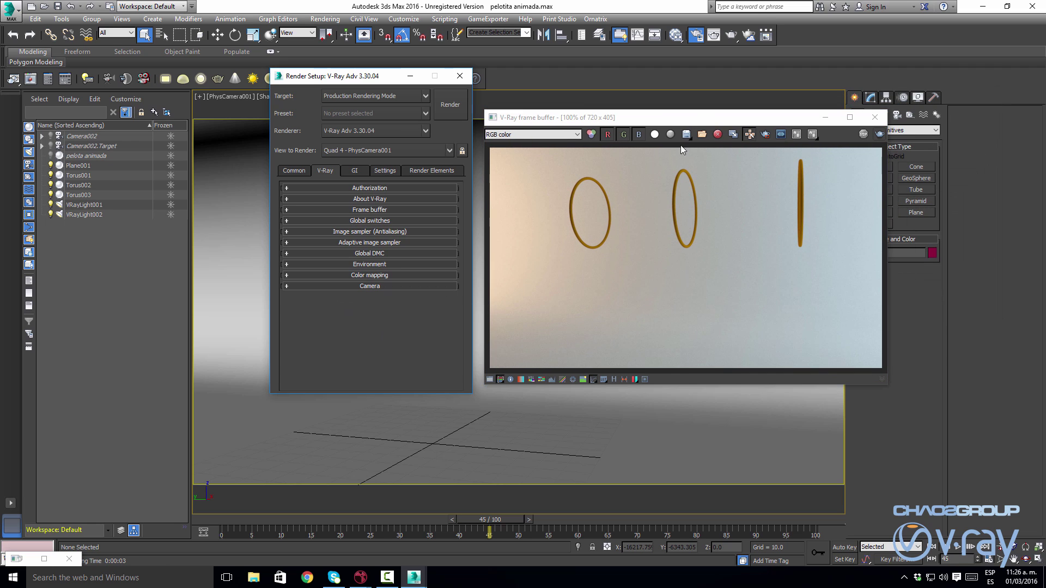
{"action": "left_click_drag", "start_coordinate": [687, 119], "coordinate": [693, 117]}
{"action": "left_click_drag", "start_coordinate": [490, 521], "coordinate": [684, 533]}
{"action": "left_click", "coordinate": [732, 37]}
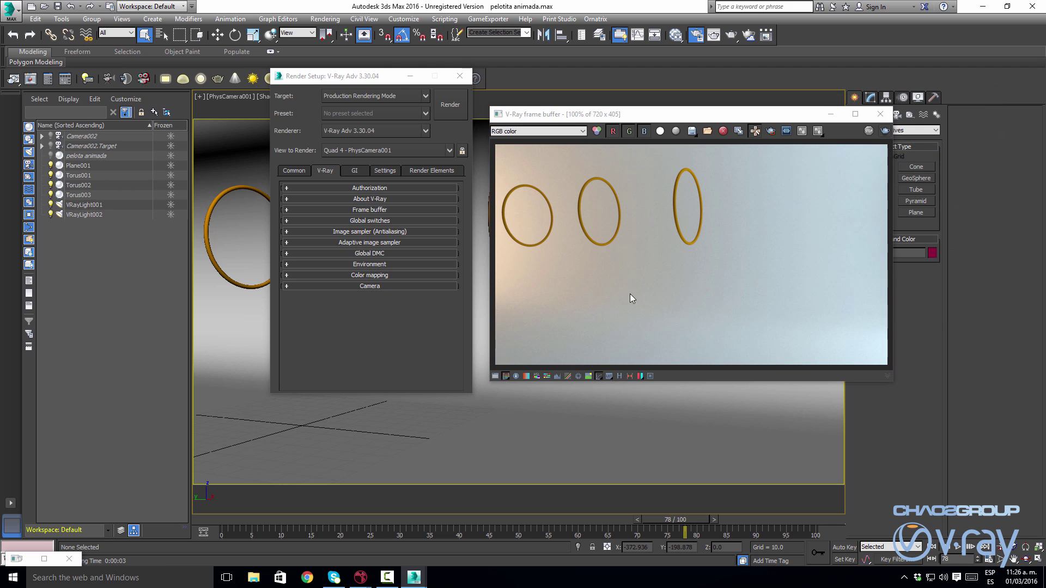
Set the time output to Active Time Segment and enable Separate render channels in the V-Ray frame buffer settings
{"action": "left_click", "coordinate": [295, 171]}
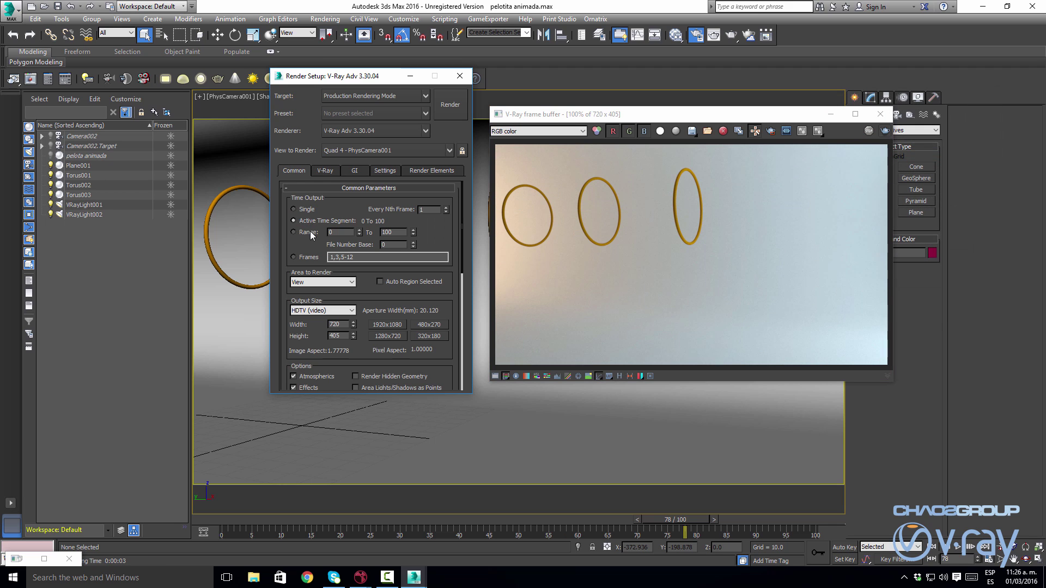
{"action": "left_click", "coordinate": [325, 170]}
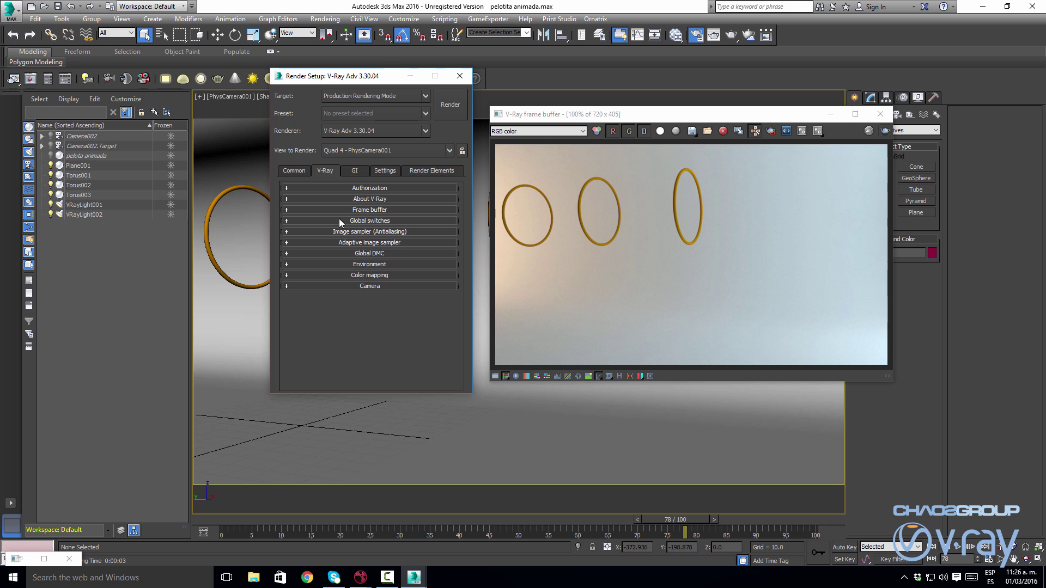
{"action": "left_click", "coordinate": [352, 210]}
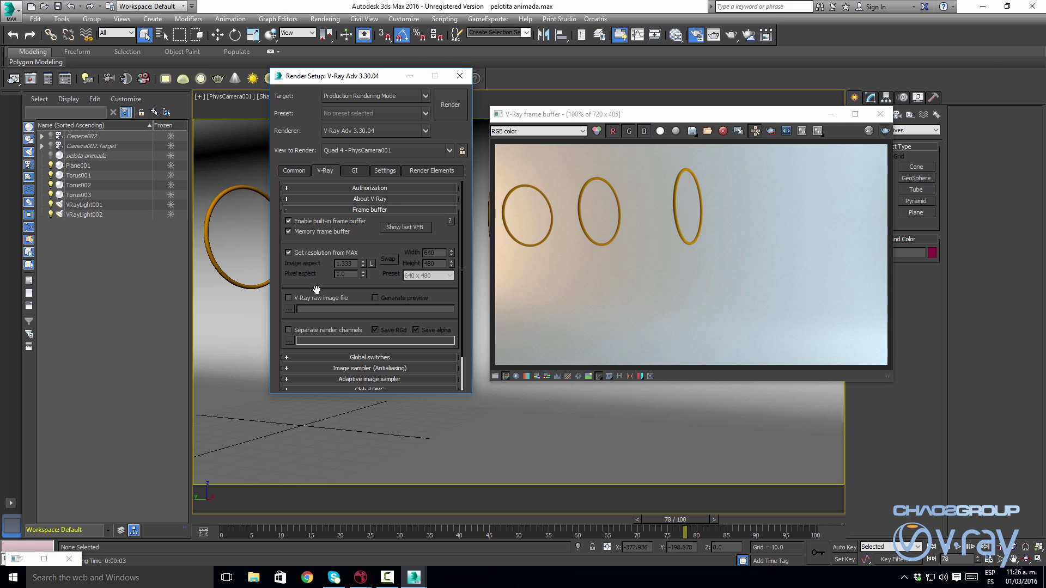
{"action": "left_click", "coordinate": [289, 329]}
Create and open a Desktop folder named secuencia back as the output location for the separate render channels
{"action": "left_click", "coordinate": [289, 341]}
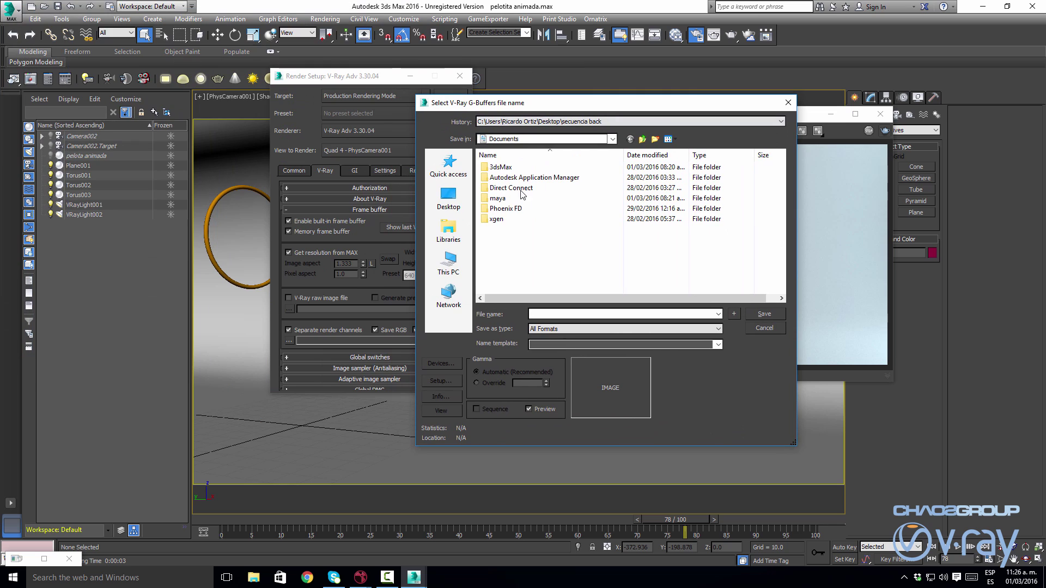
{"action": "left_click", "coordinate": [449, 196]}
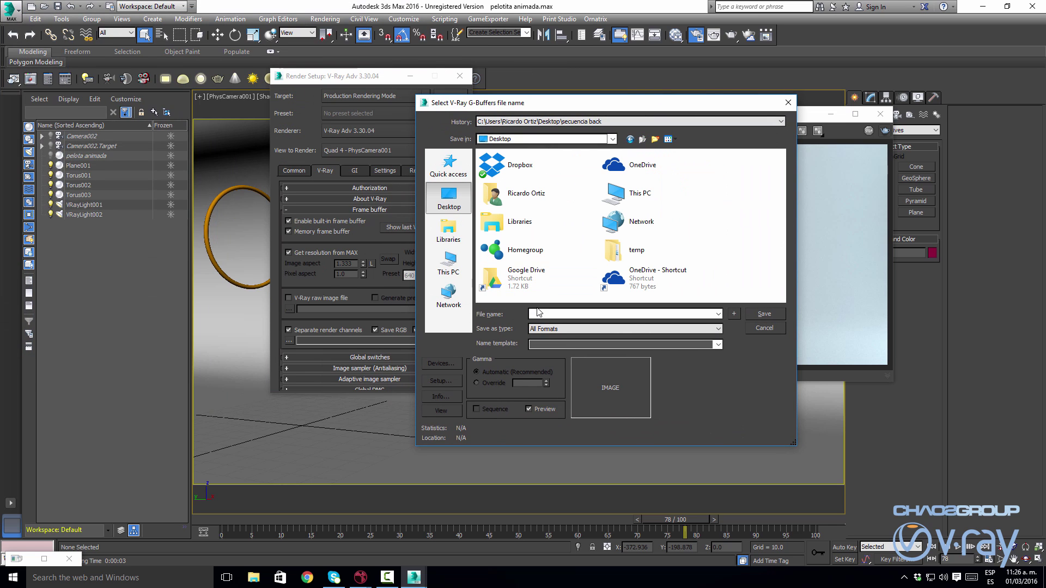
{"action": "right_click", "coordinate": [755, 259]}
{"action": "mouse_move", "coordinate": [784, 346]}
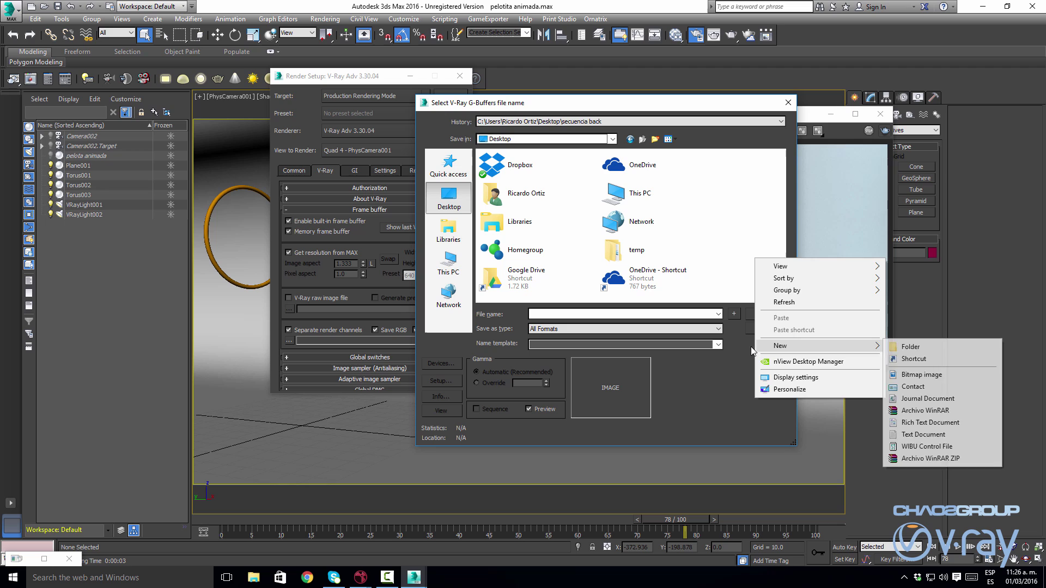
{"action": "left_click", "coordinate": [907, 347]}
{"action": "type", "text": "secu"}
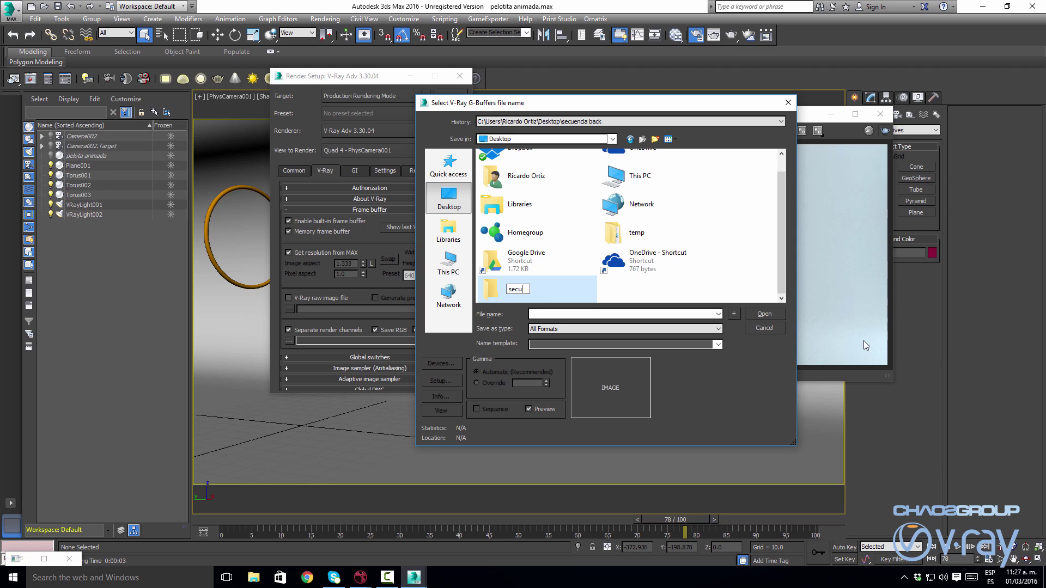
{"action": "type", "text": "encia back"}
{"action": "key", "text": "Return"}
{"action": "key", "text": "Return"}
Set the render channels output to an OpenEXR file named back, in Half Float (16 bits/Channel) RGBA format
{"action": "left_click", "coordinate": [596, 330]}
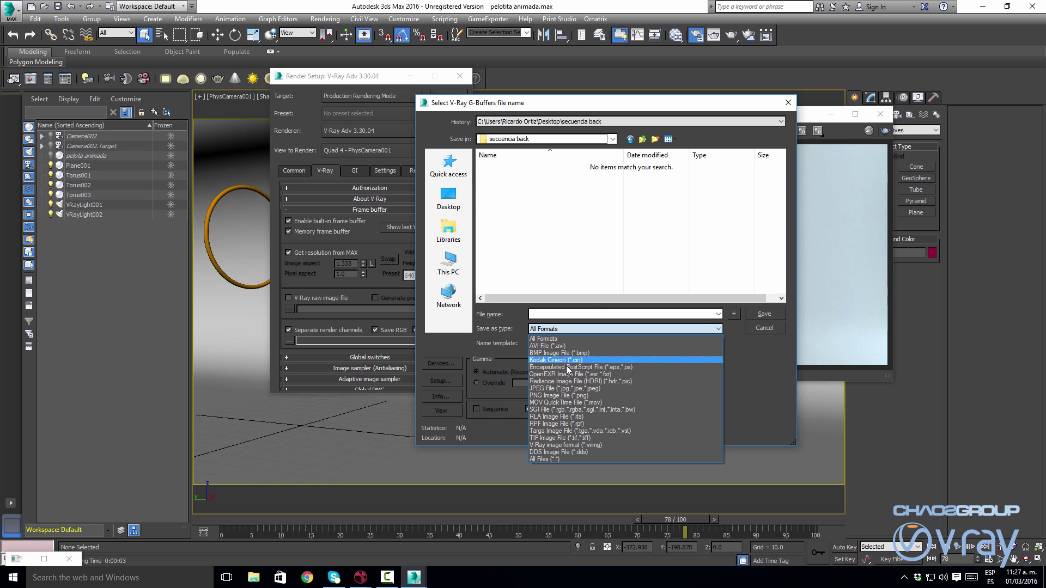
{"action": "left_click", "coordinate": [563, 373]}
{"action": "left_click", "coordinate": [552, 318]}
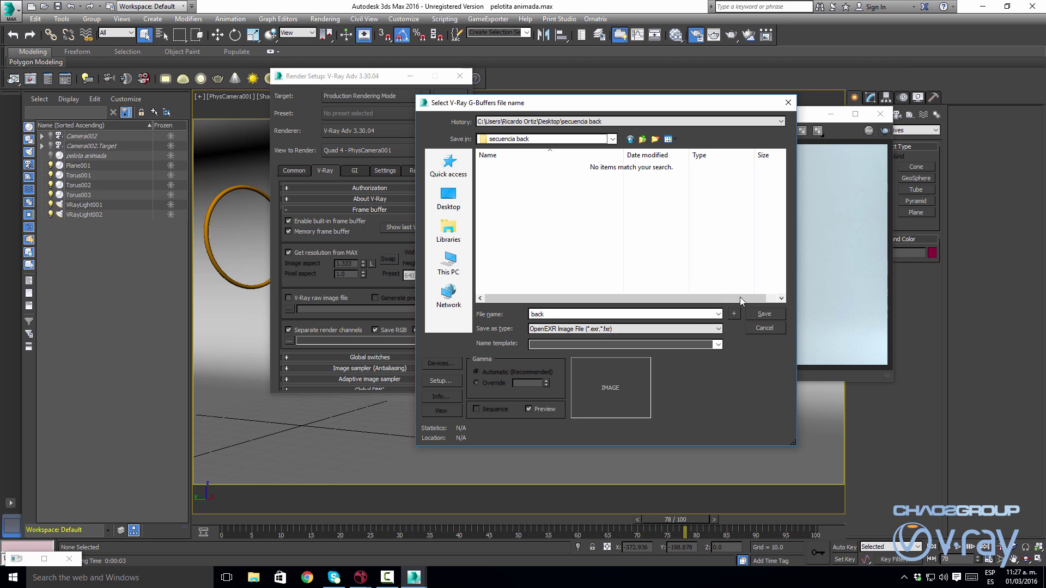
{"action": "left_click", "coordinate": [762, 314]}
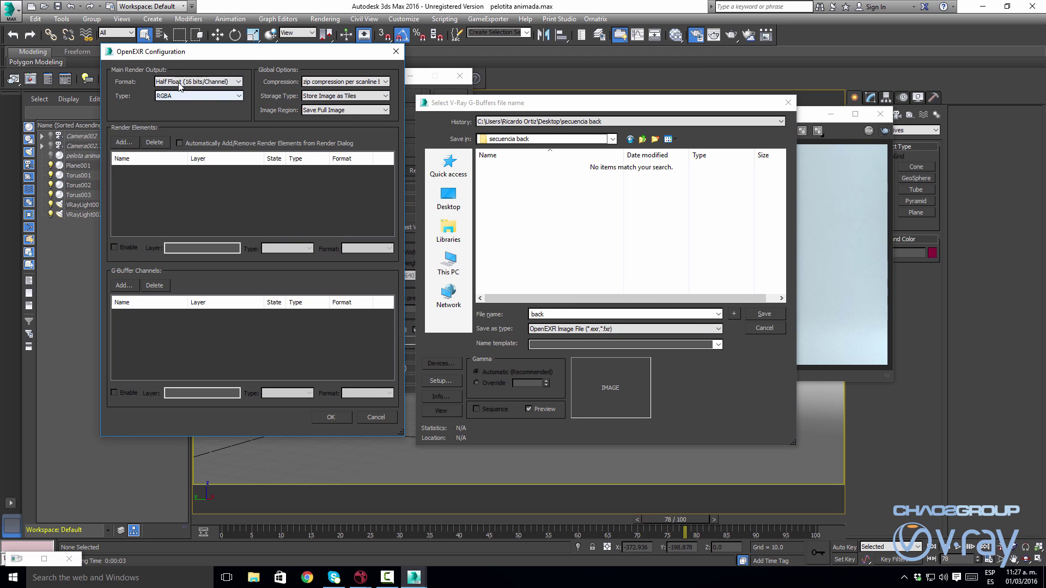
{"action": "left_click_drag", "start_coordinate": [212, 56], "coordinate": [293, 87]}
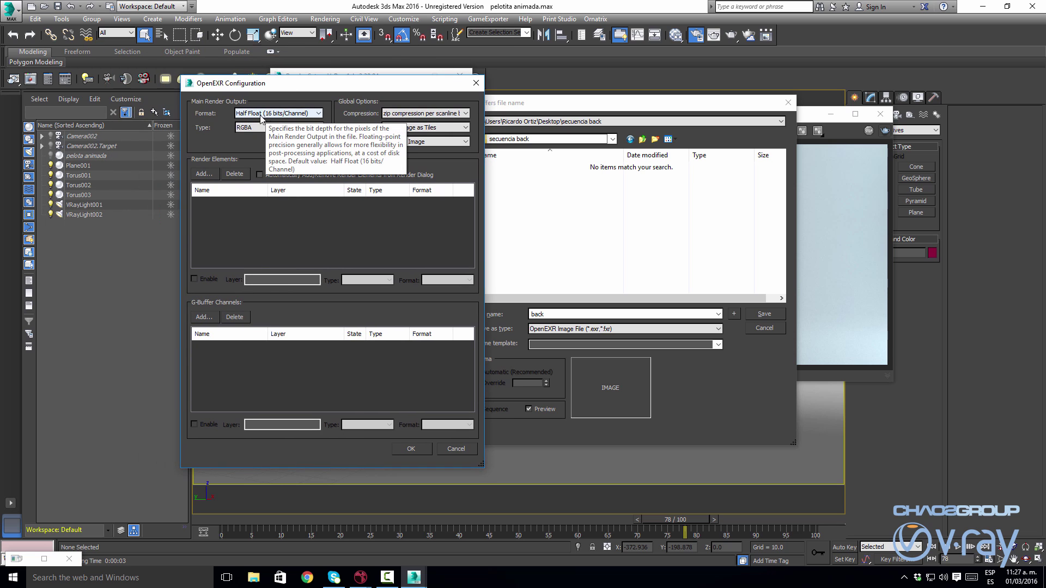
{"action": "left_click", "coordinate": [411, 449]}
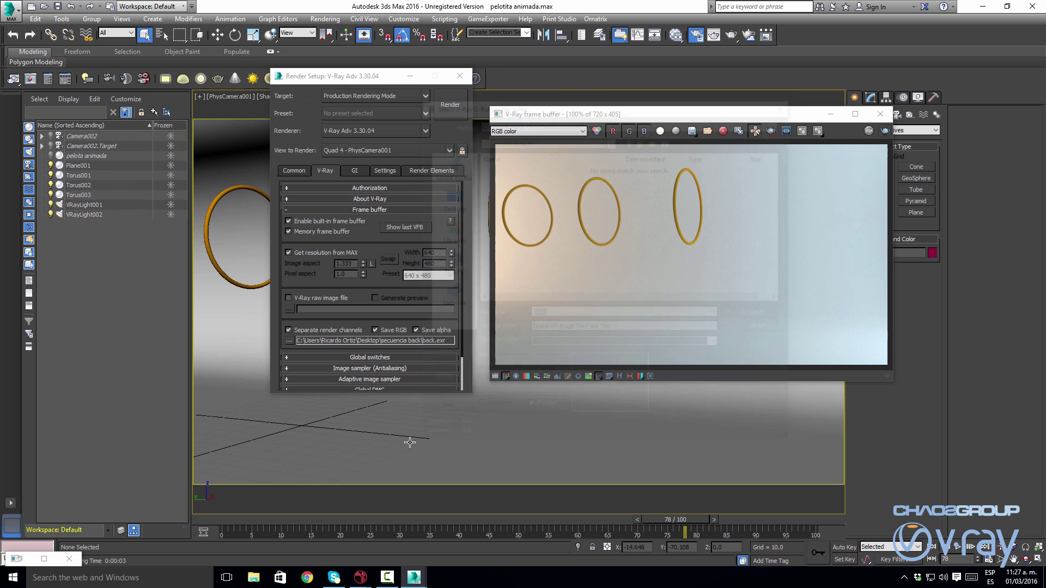
Render the animation sequence without an assigned common output file, and stop it after the first few frames
{"action": "left_click", "coordinate": [451, 103]}
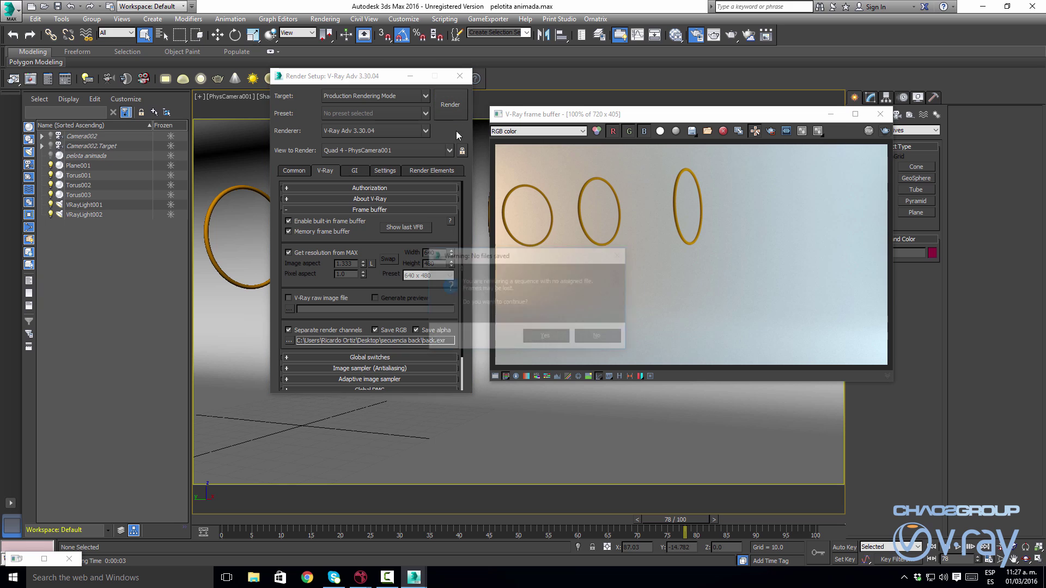
{"action": "left_click", "coordinate": [547, 338]}
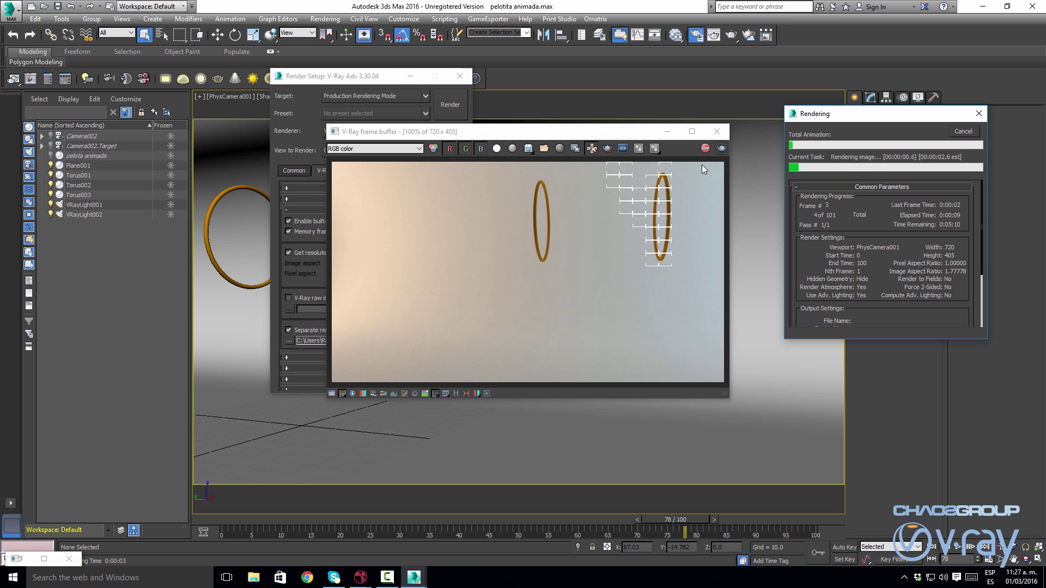
{"action": "left_click", "coordinate": [705, 148]}
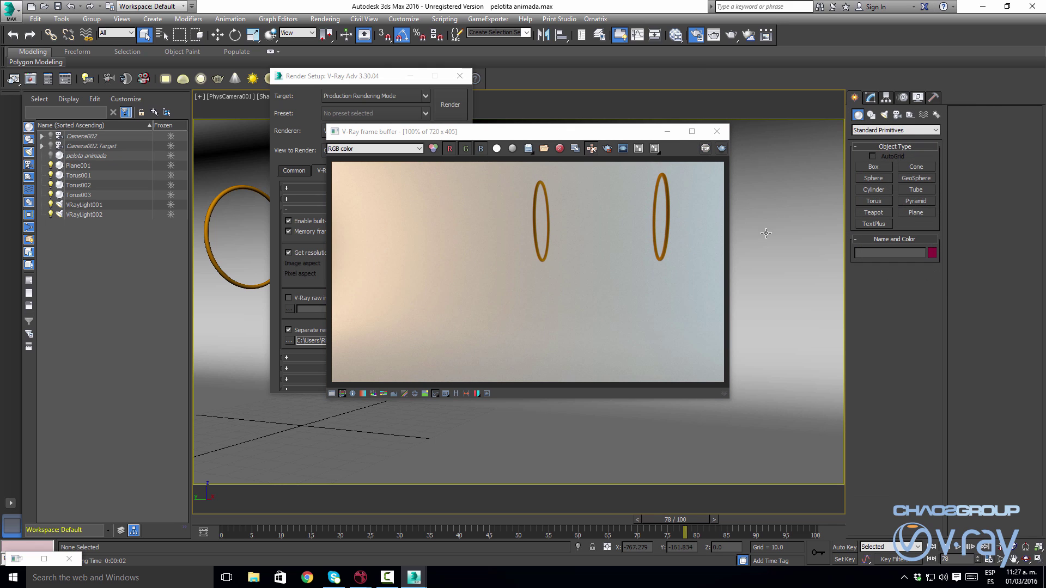
Switch to Nuke and read in the pelota.RGB_color.####.exr 0-100 sequence from the prueba pelota animada folder
{"action": "mouse_move", "coordinate": [360, 576]}
{"action": "left_click", "coordinate": [403, 544]}
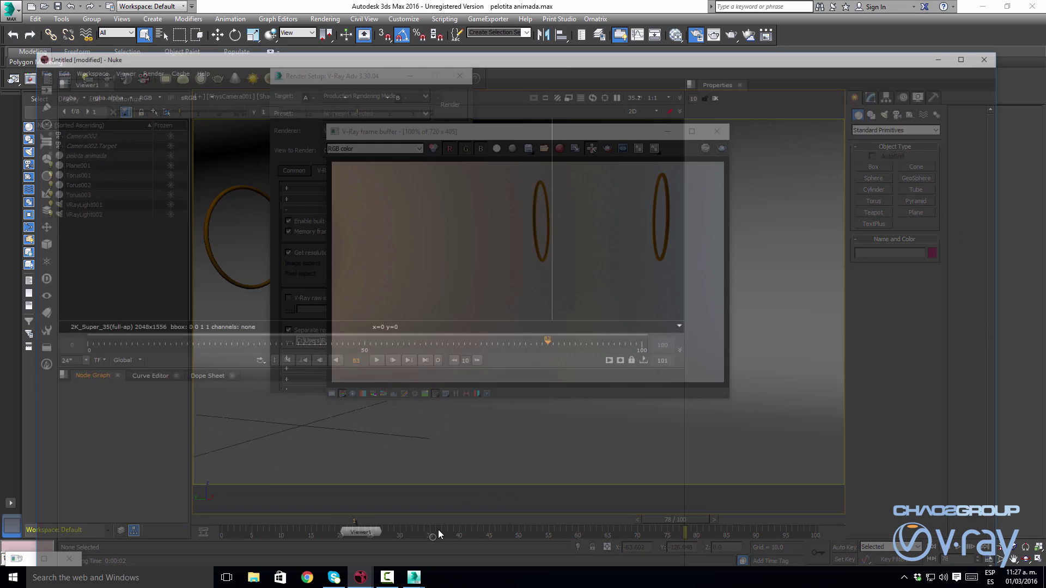
{"action": "left_click_drag", "start_coordinate": [351, 517], "coordinate": [347, 514]}
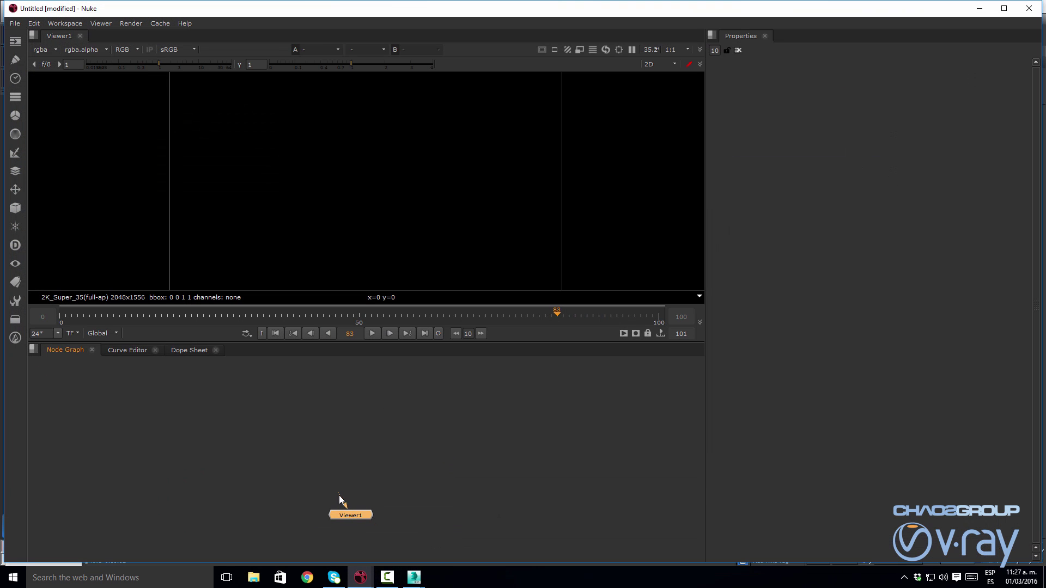
{"action": "left_click", "coordinate": [380, 453]}
{"action": "key", "text": "r"}
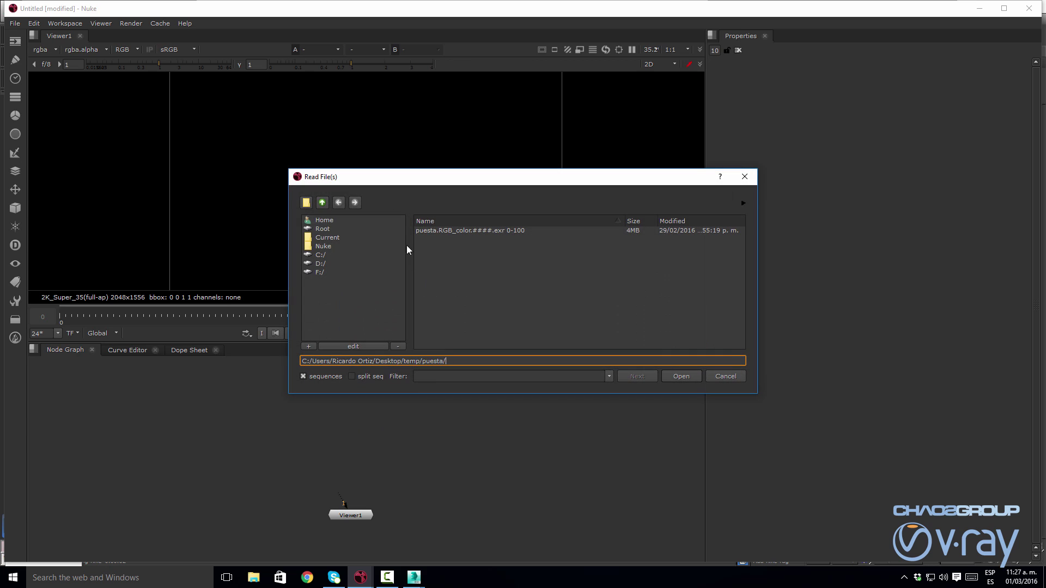
{"action": "left_click", "coordinate": [323, 202]}
{"action": "double_click", "coordinate": [459, 239]}
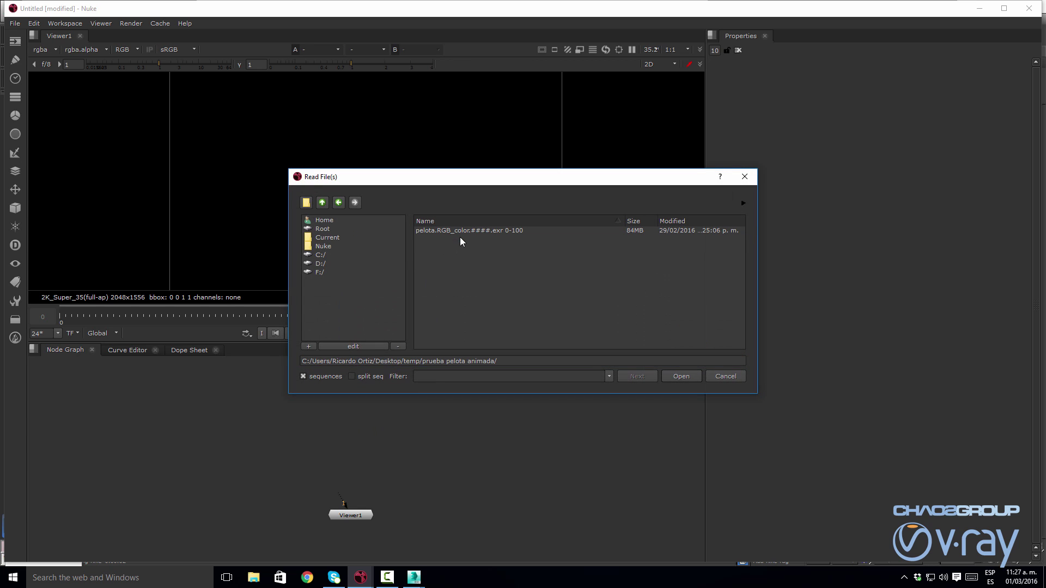
{"action": "left_click", "coordinate": [454, 230]}
{"action": "left_click", "coordinate": [680, 376]}
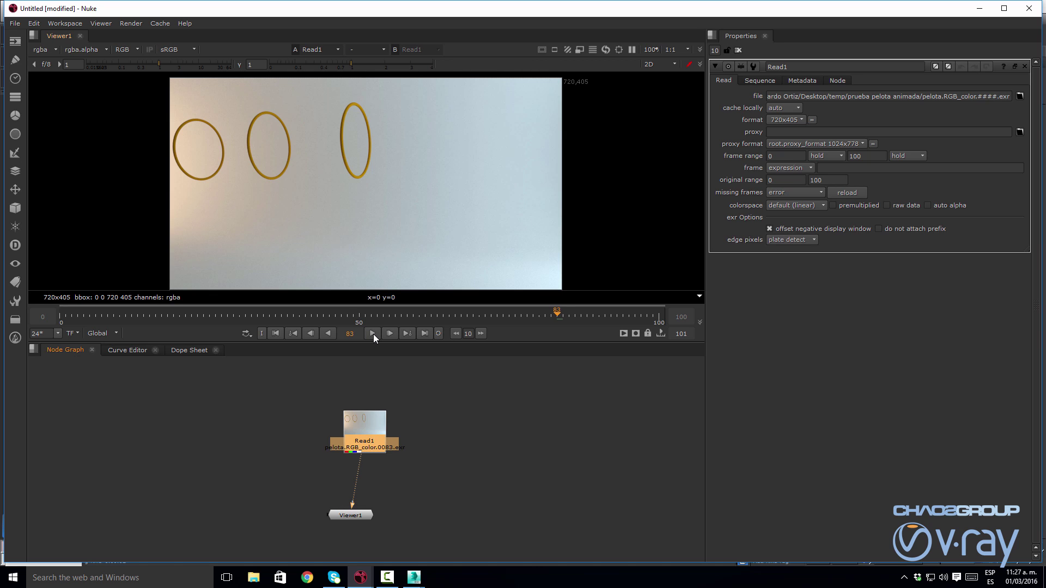
Play the loaded background sequence in the Nuke viewer and stop the playback
{"action": "left_click", "coordinate": [372, 333]}
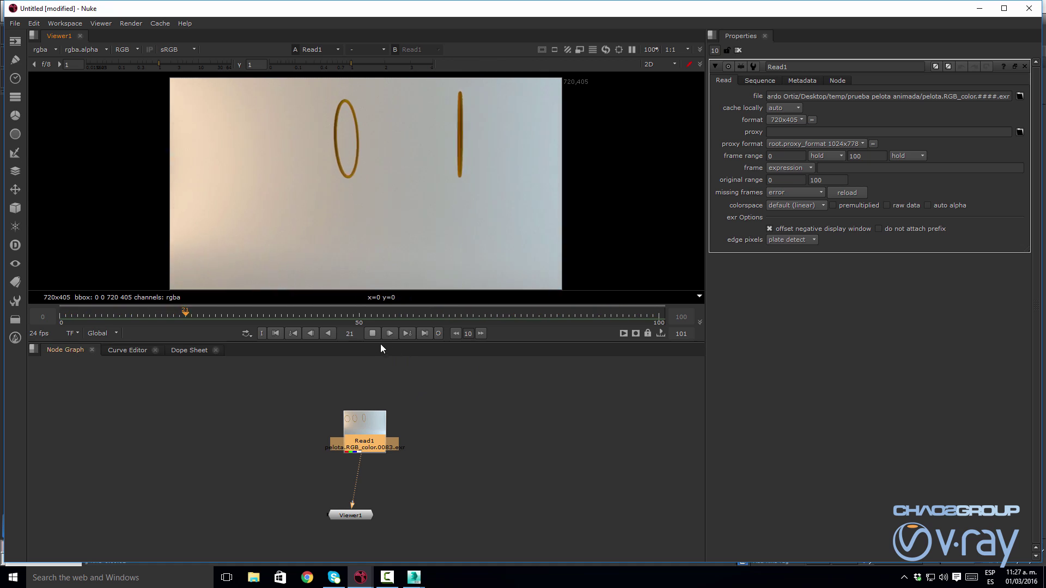
{"action": "left_click", "coordinate": [373, 333]}
{"action": "left_click_drag", "start_coordinate": [368, 519], "coordinate": [373, 521]}
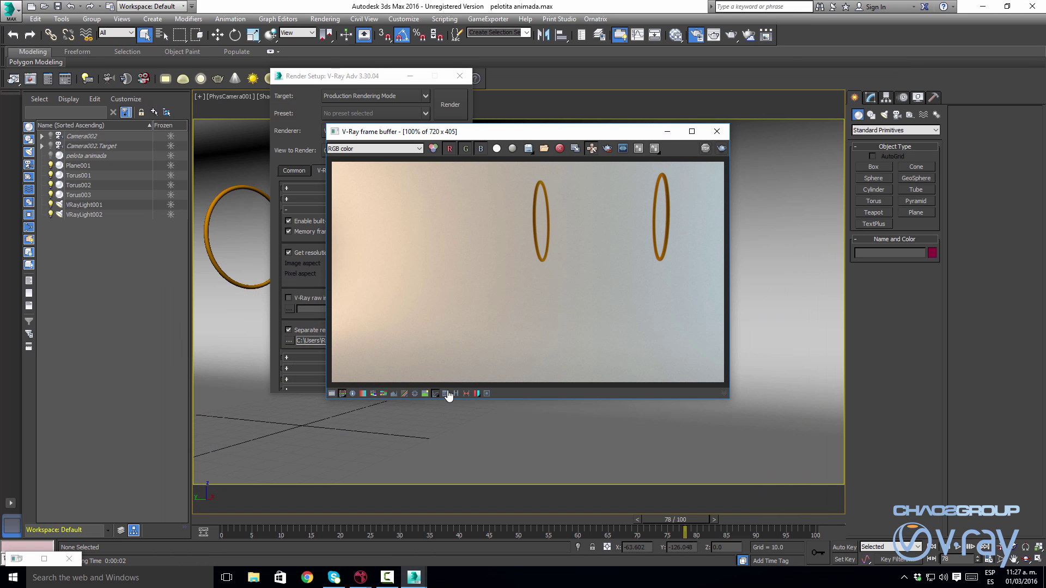
Back in 3ds Max, return the timeline to frame 0 and close the V-Ray frame buffer
{"action": "left_click_drag", "start_coordinate": [502, 135], "coordinate": [678, 154]}
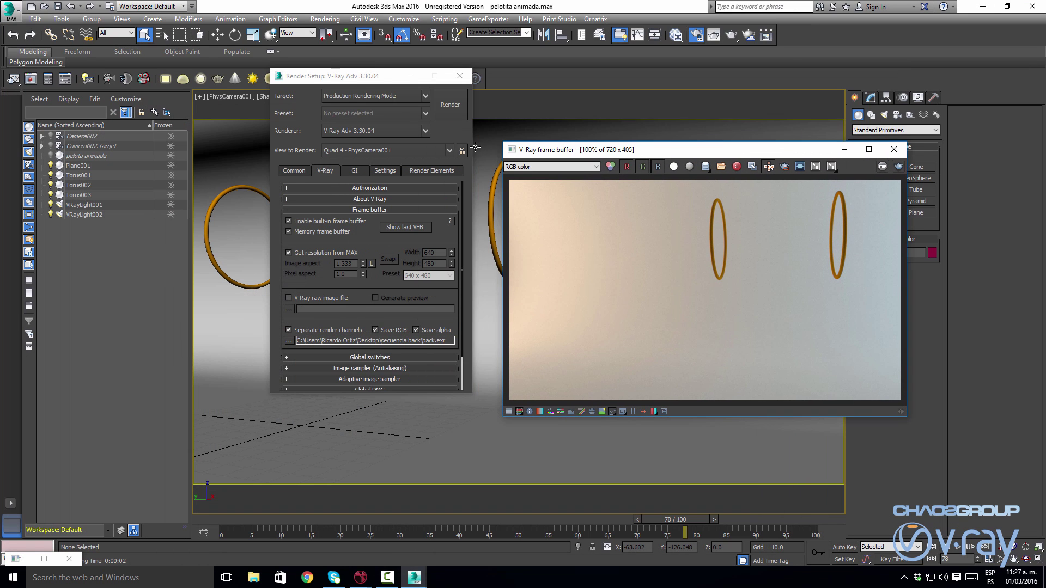
{"action": "left_click_drag", "start_coordinate": [381, 76], "coordinate": [403, 65]}
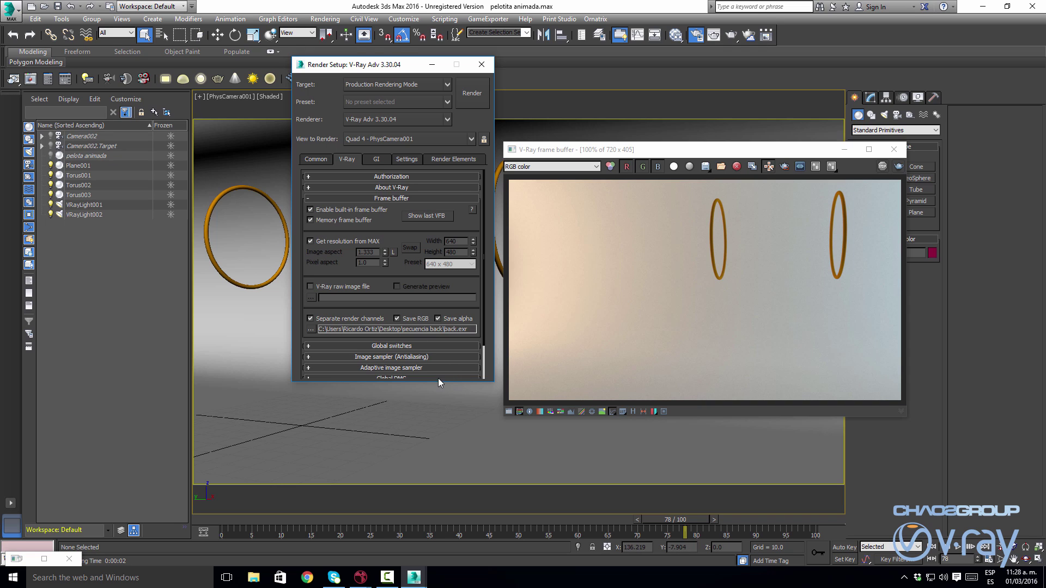
{"action": "left_click_drag", "start_coordinate": [671, 520], "coordinate": [197, 501]}
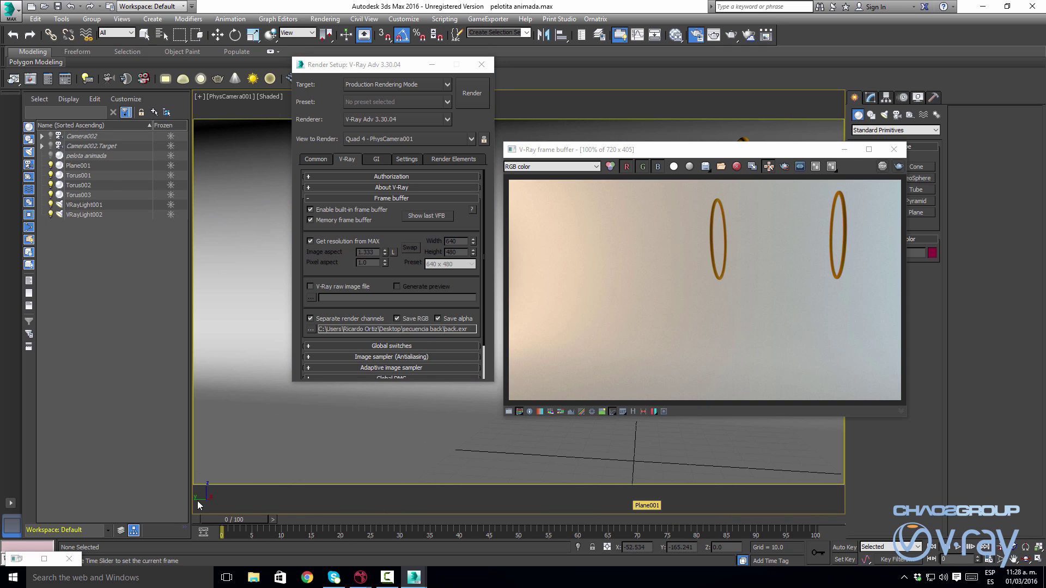
{"action": "left_click_drag", "start_coordinate": [395, 66], "coordinate": [186, 70]}
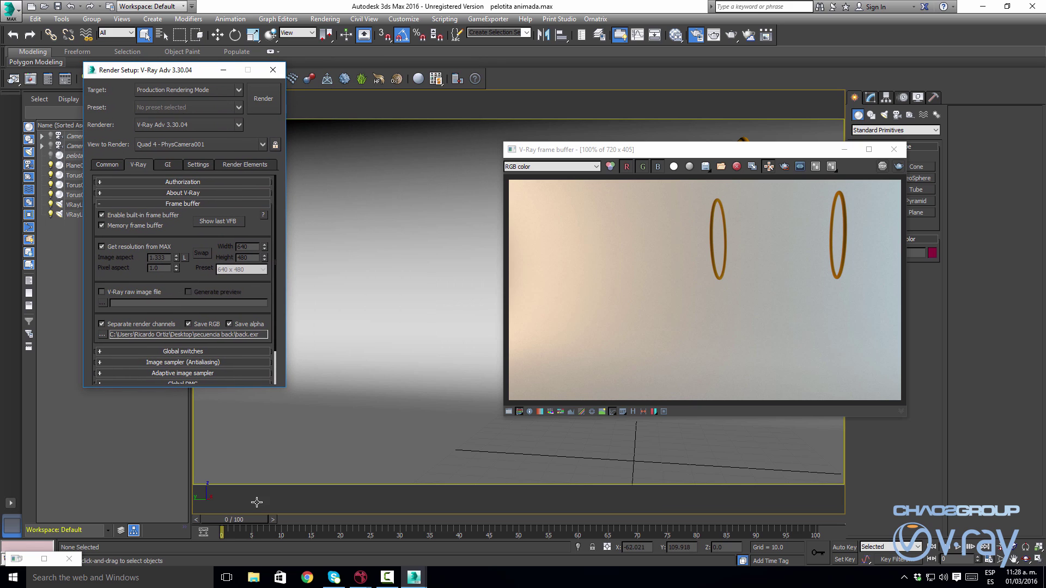
{"action": "left_click_drag", "start_coordinate": [682, 156], "coordinate": [530, 158]}
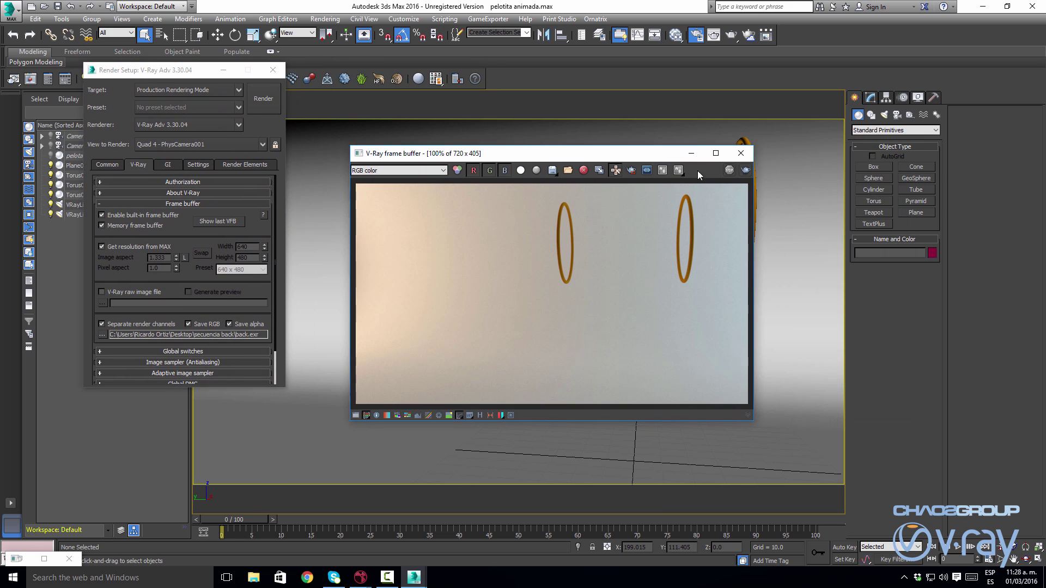
{"action": "left_click", "coordinate": [737, 154]}
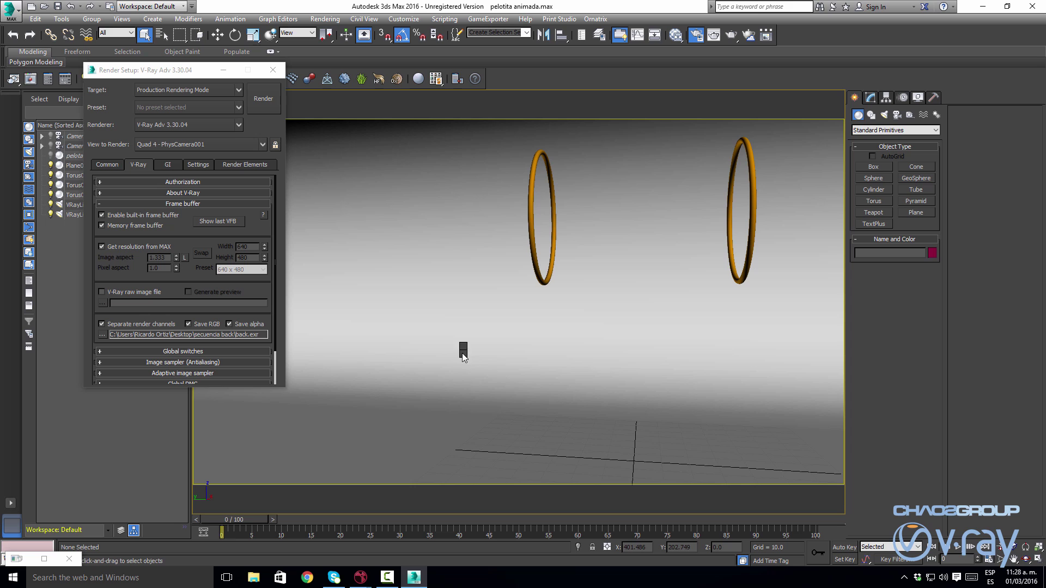
Unhide the pelota animada object by name
{"action": "right_click", "coordinate": [461, 353]}
{"action": "left_click", "coordinate": [510, 294]}
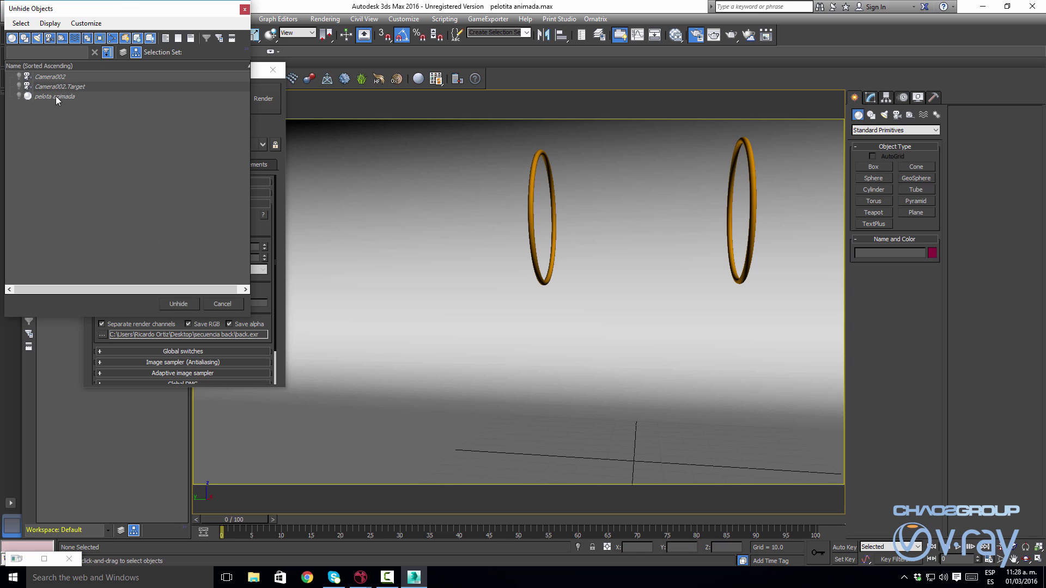
{"action": "left_click", "coordinate": [55, 96]}
{"action": "left_click", "coordinate": [175, 306]}
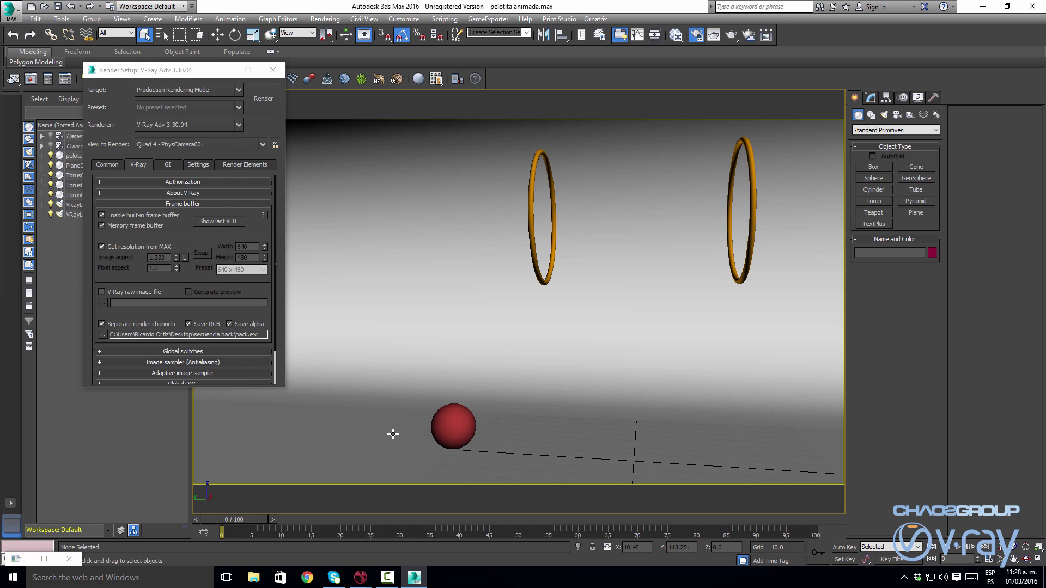
Change the primary GI engine to Brute force and review the light cache settings
{"action": "left_click", "coordinate": [168, 165]}
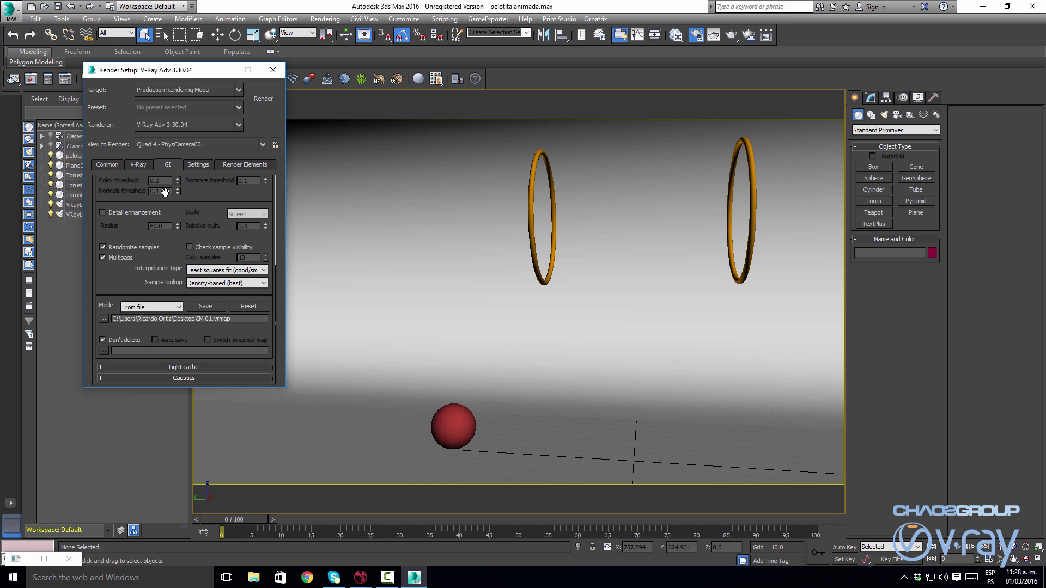
{"action": "left_click_drag", "start_coordinate": [213, 202], "coordinate": [191, 374]}
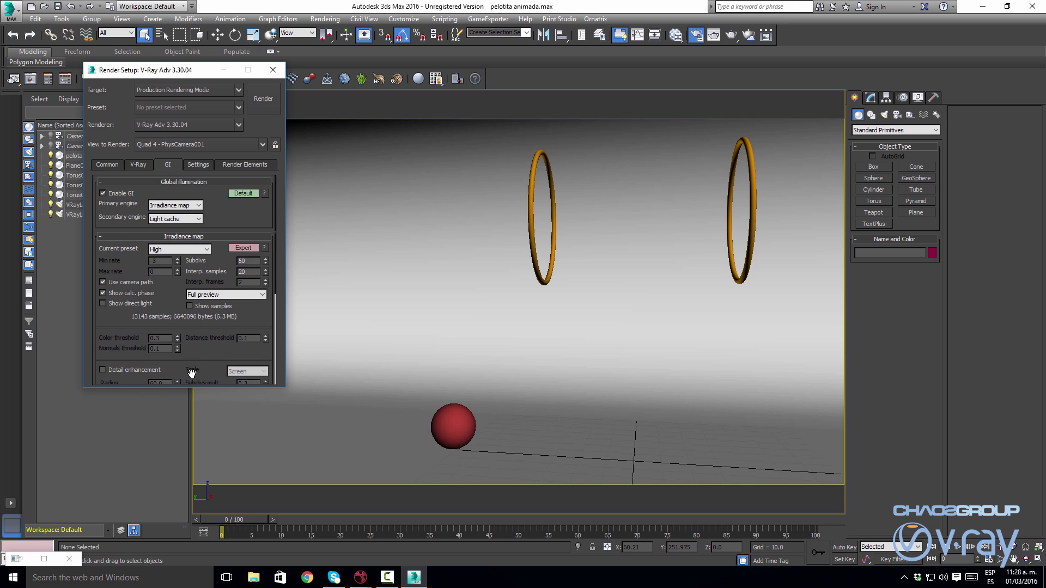
{"action": "left_click", "coordinate": [174, 236]}
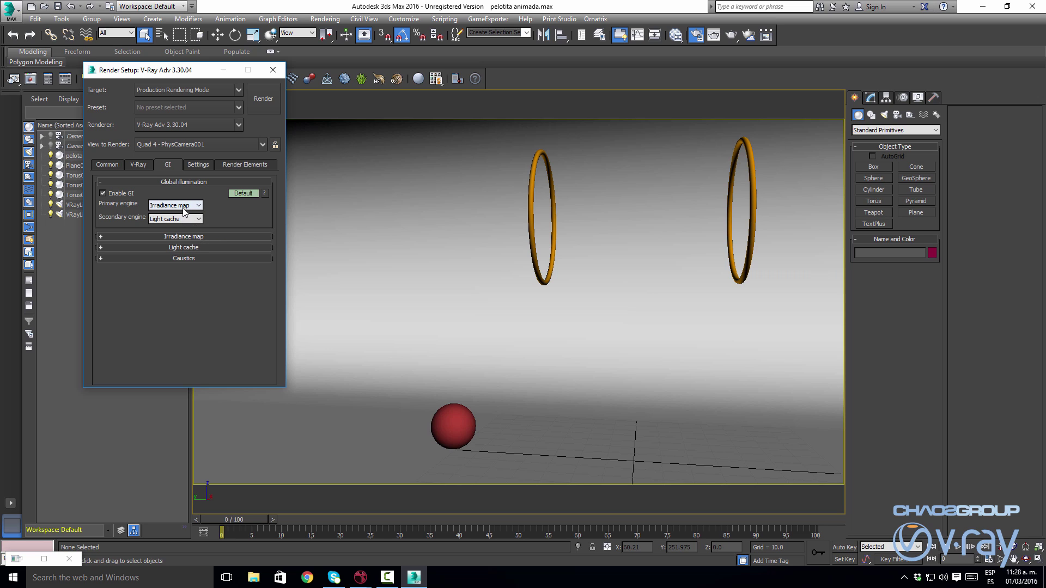
{"action": "left_click", "coordinate": [184, 207]}
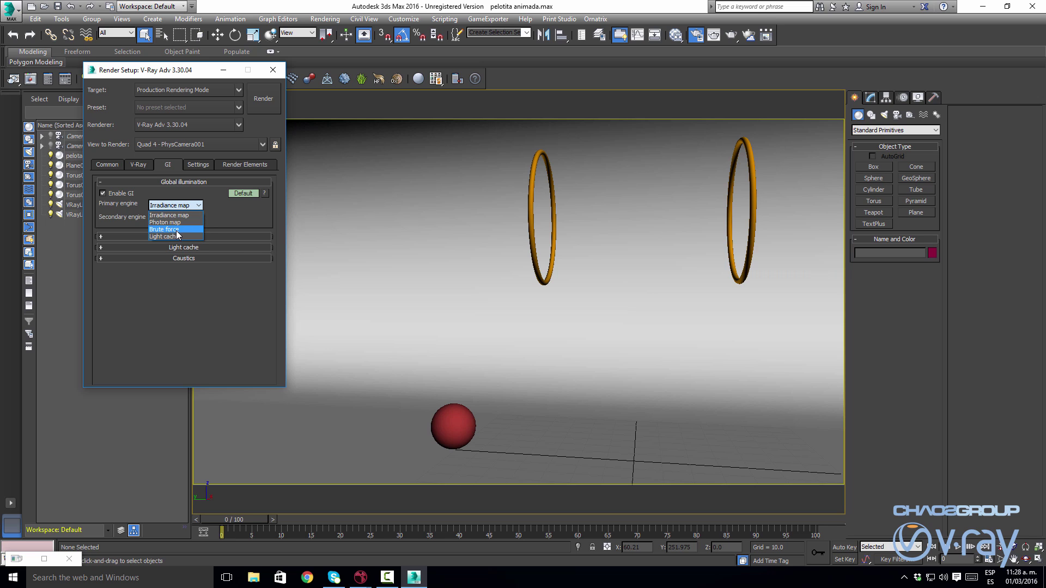
{"action": "left_click", "coordinate": [179, 230]}
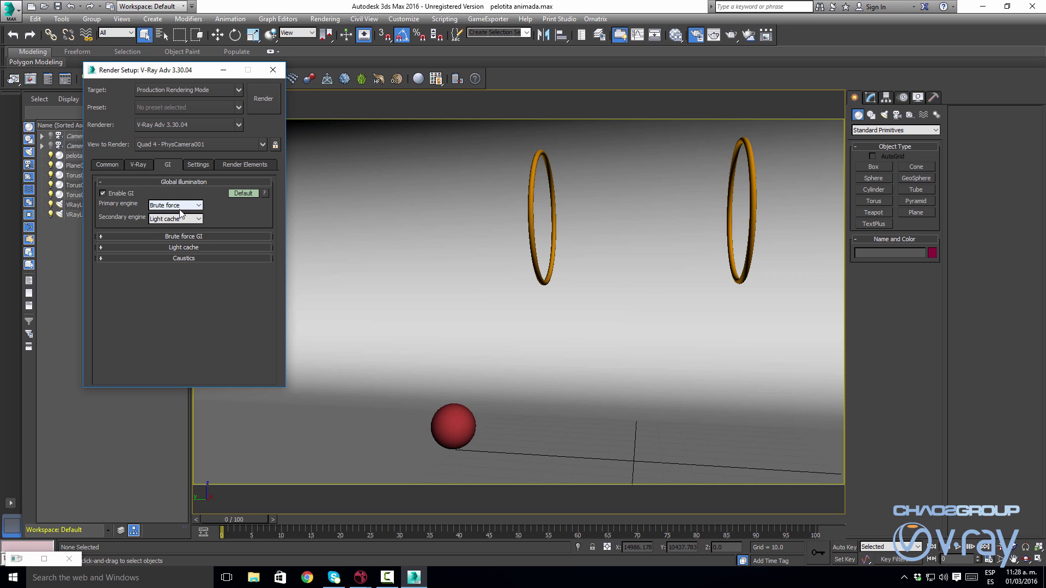
{"action": "left_click", "coordinate": [185, 248]}
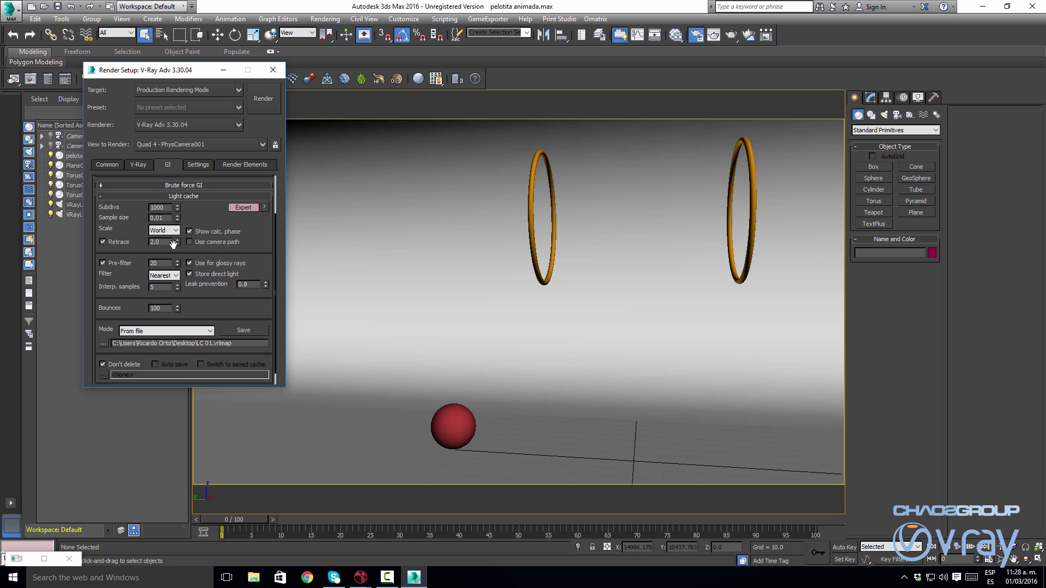
{"action": "left_click", "coordinate": [185, 196]}
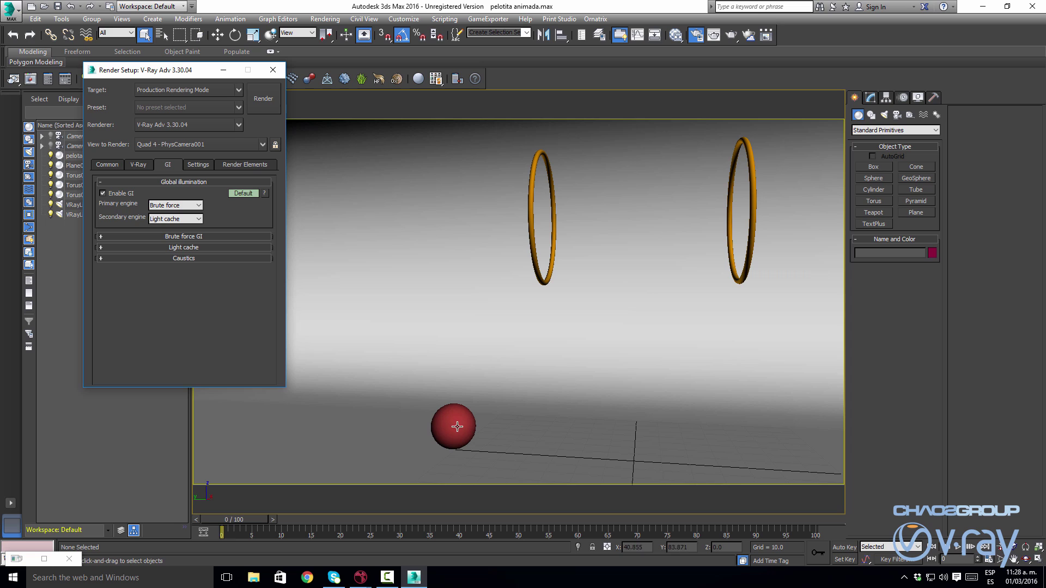
Create a spherical atmospheric apparatus gizmo with a radius of about 27 on the floor beside the red ball
{"action": "left_click", "coordinate": [909, 114]}
{"action": "left_click", "coordinate": [901, 130]}
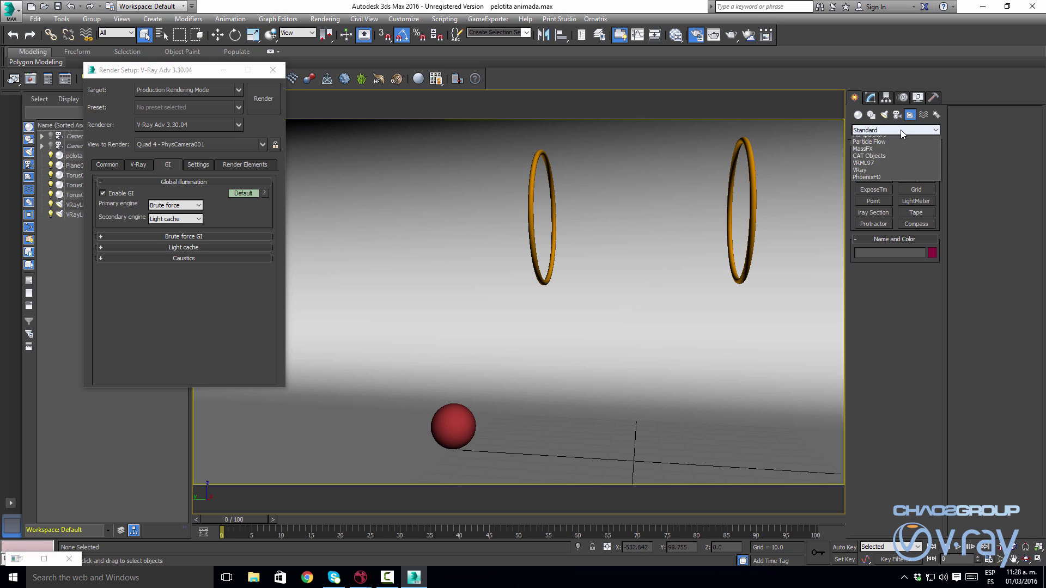
{"action": "left_click", "coordinate": [889, 147]}
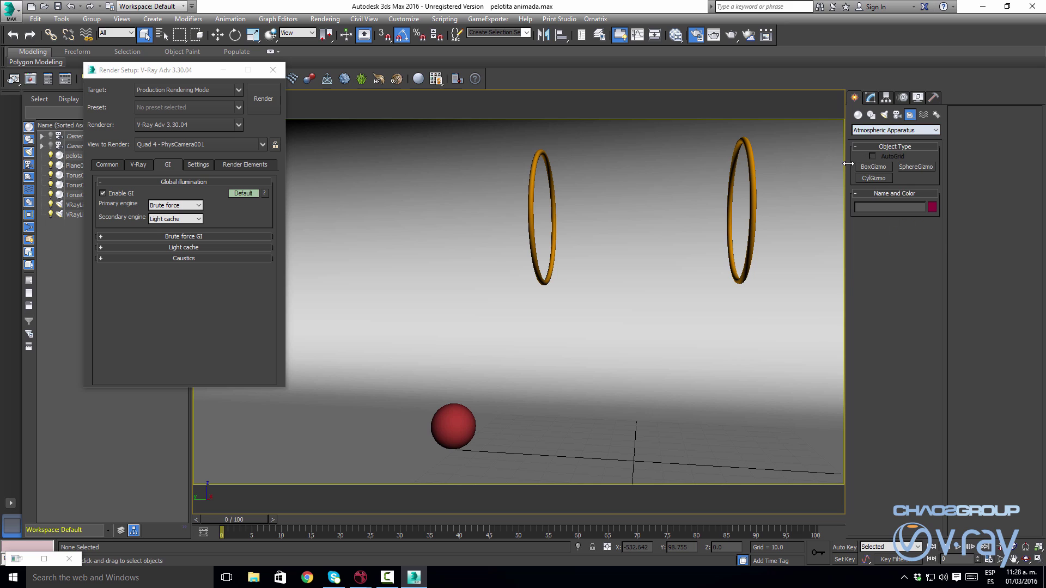
{"action": "left_click", "coordinate": [913, 166]}
{"action": "left_click_drag", "start_coordinate": [568, 444], "coordinate": [633, 428]}
{"action": "right_click", "coordinate": [676, 391]}
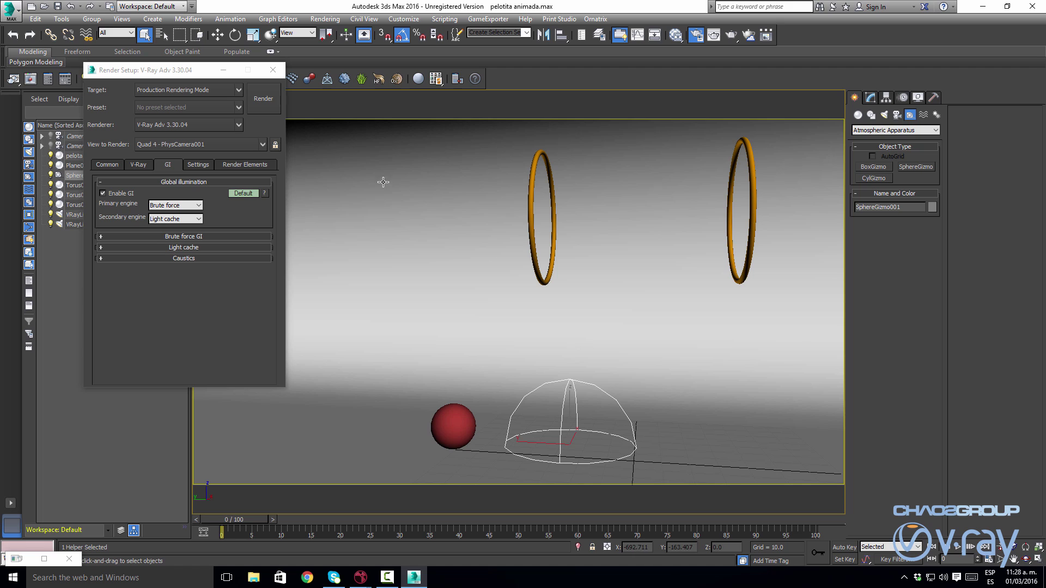
Align the sphere gizmo's pivot point to the center of the pelota animada ball on the X, Y and Z positions
{"action": "left_click", "coordinate": [272, 70]}
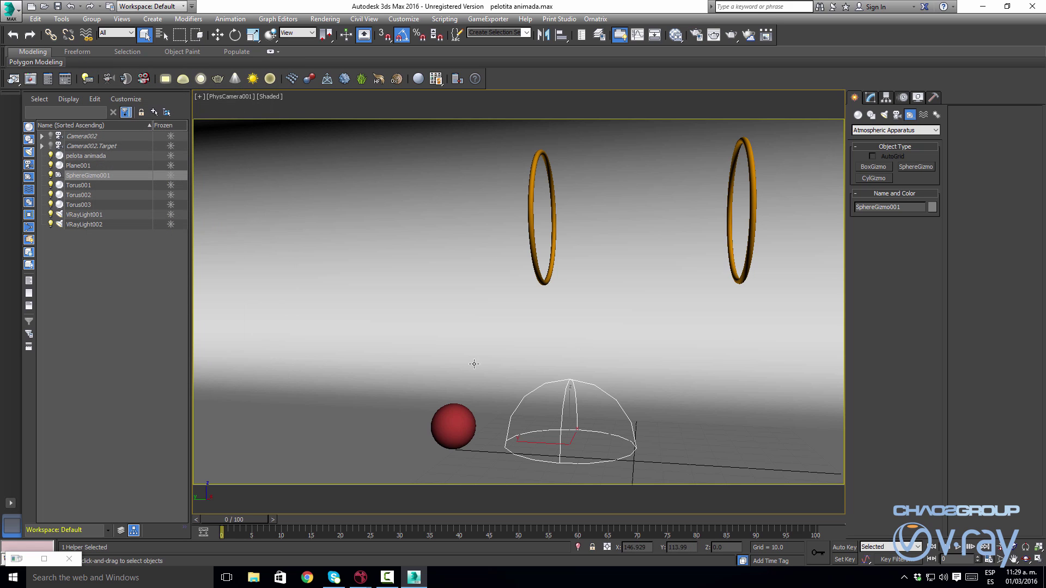
{"action": "left_click", "coordinate": [561, 35]}
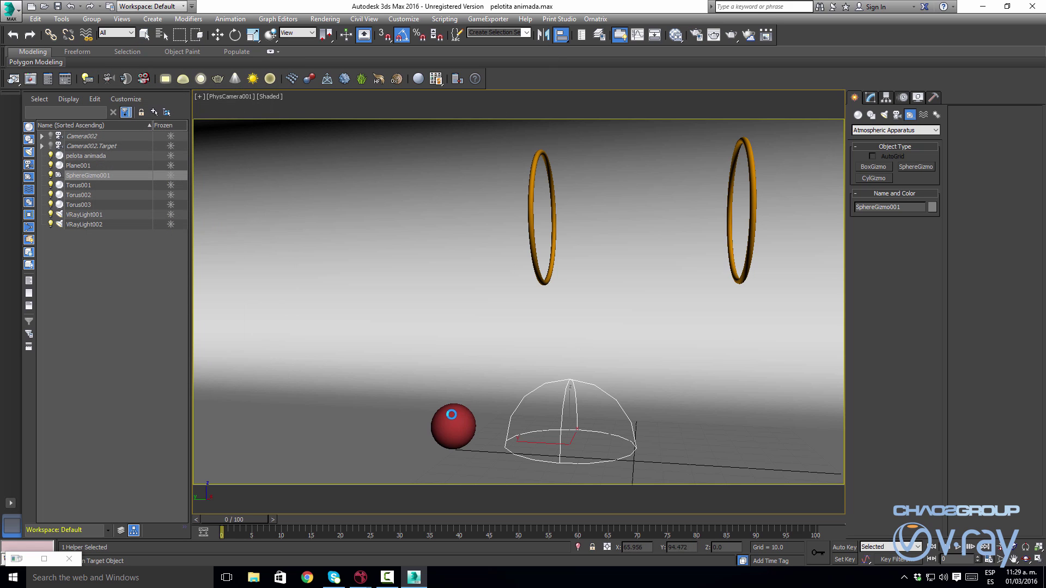
{"action": "left_click", "coordinate": [454, 415]}
{"action": "left_click", "coordinate": [551, 256]}
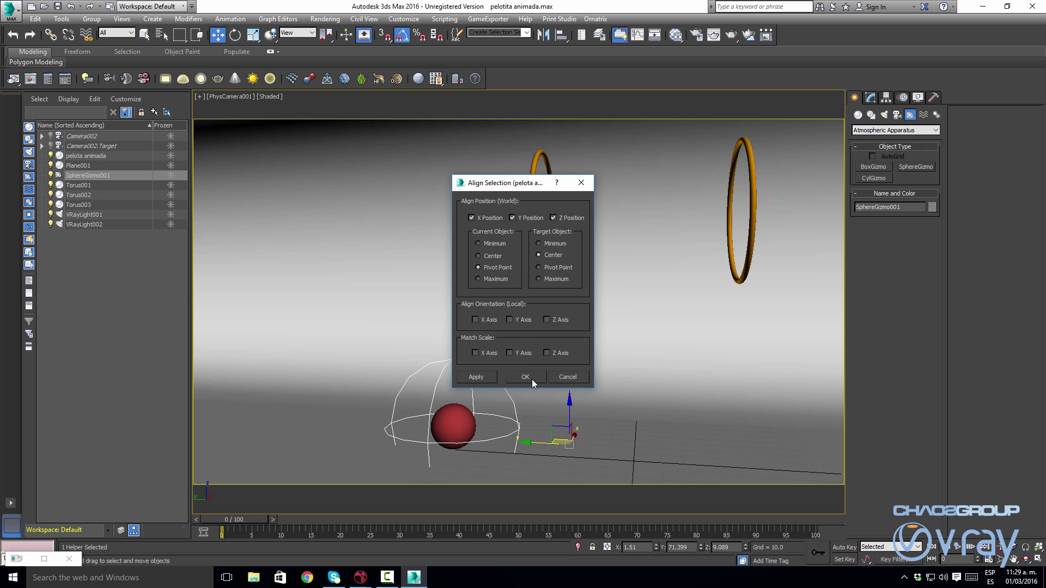
{"action": "left_click", "coordinate": [525, 377]}
{"action": "mouse_move", "coordinate": [246, 520]}
{"action": "left_mouse_down"}
{"action": "mouse_move", "coordinate": [423, 538]}
{"action": "mouse_move", "coordinate": [244, 540]}
{"action": "left_mouse_up"}
{"action": "key", "text": "w"}
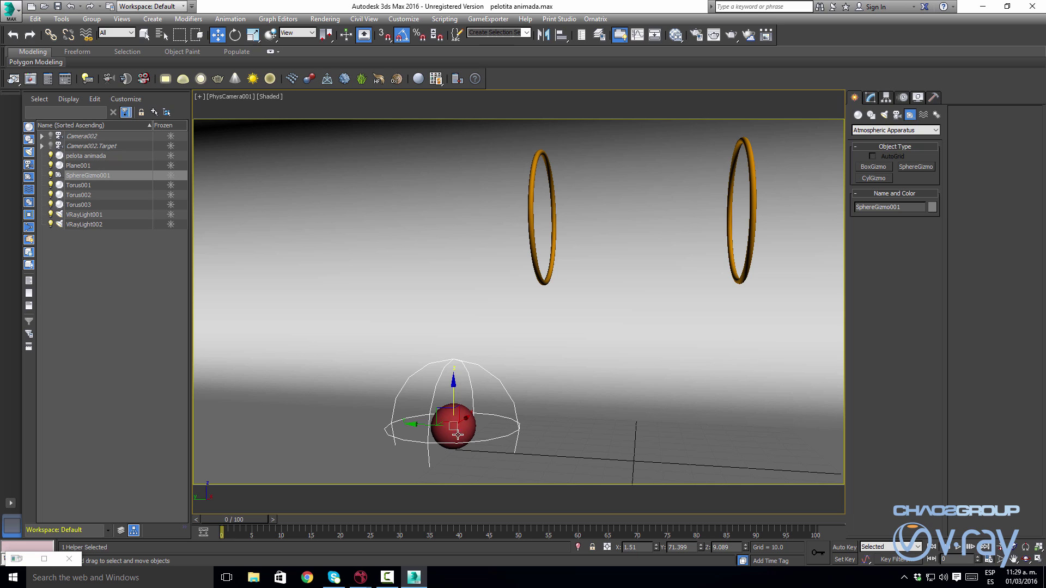
Parent the sphere gizmo to the pelota animada object so it follows the ball's animation
{"action": "left_click", "coordinate": [445, 423]}
{"action": "left_click", "coordinate": [154, 112]}
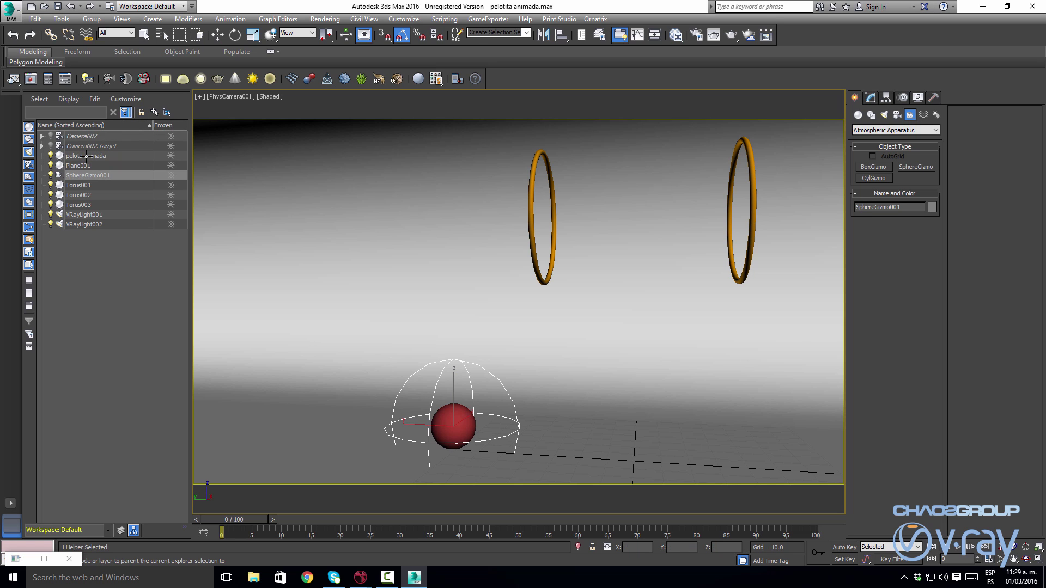
{"action": "left_click", "coordinate": [86, 156]}
{"action": "left_click_drag", "start_coordinate": [253, 520], "coordinate": [234, 505]}
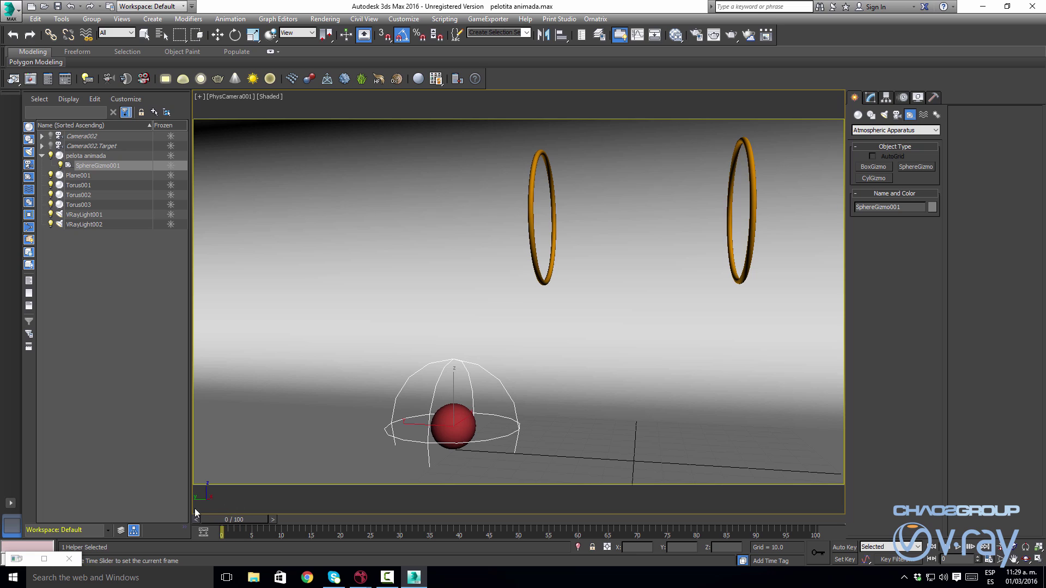
Set the sphere gizmo's radius to 35
{"action": "left_click", "coordinate": [870, 98]}
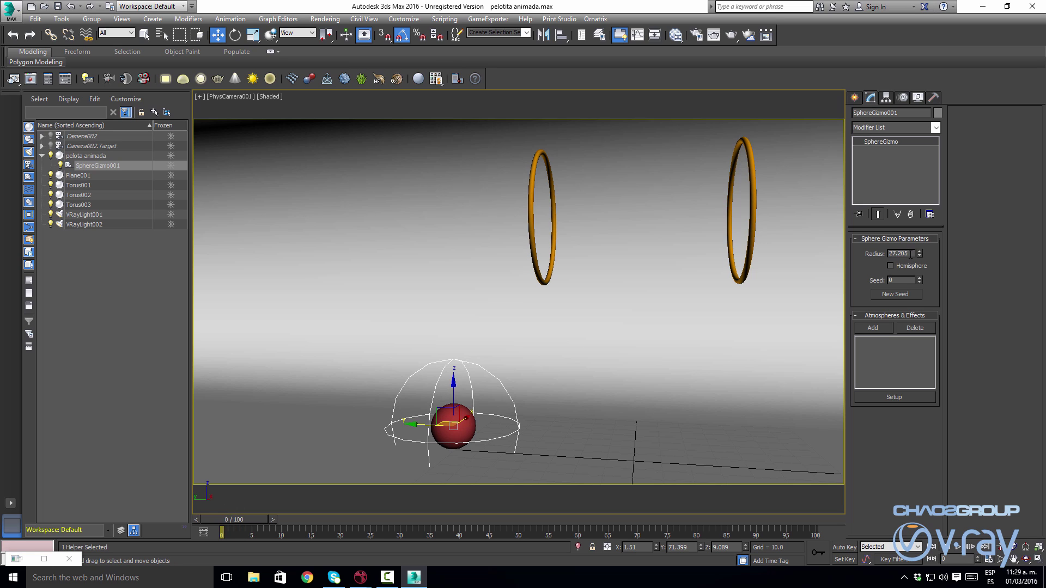
{"action": "double_click", "coordinate": [910, 254]}
{"action": "type", "text": "35"}
{"action": "key", "text": "Return"}
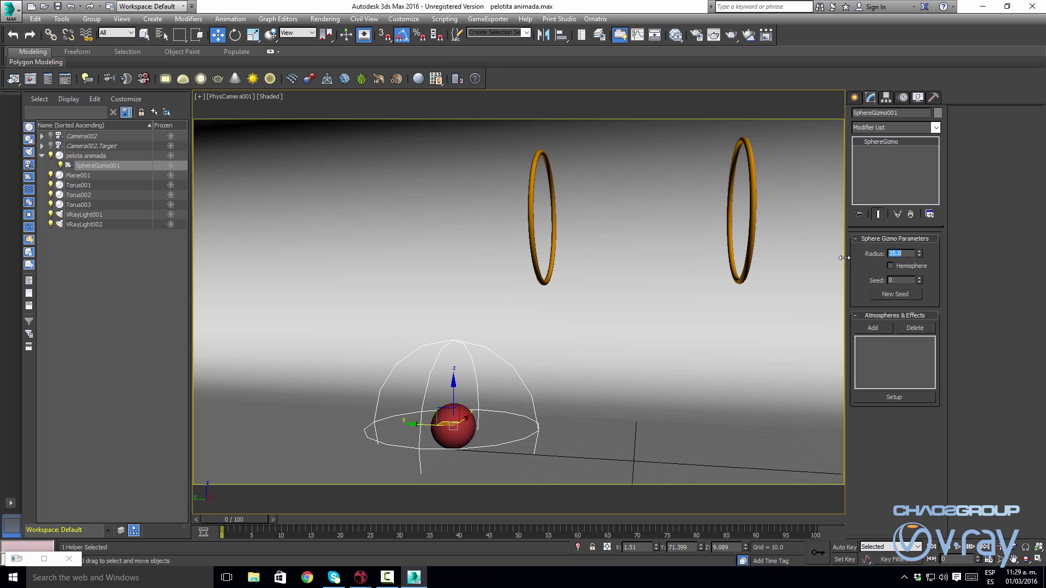
{"action": "type", "text": "30"}
{"action": "key", "text": "Return"}
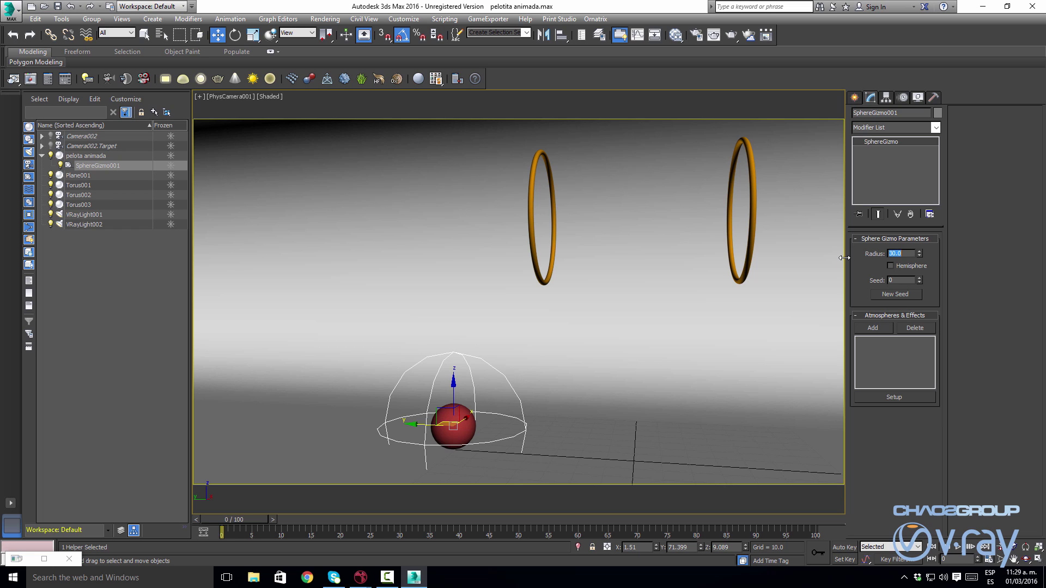
{"action": "key", "text": "Return"}
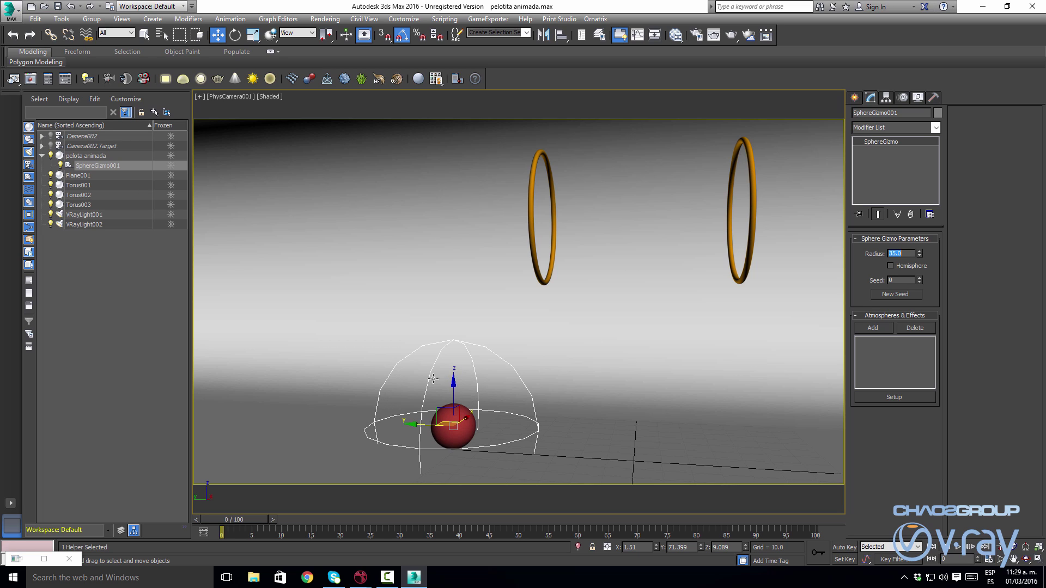
Add a VRaySphereFade atmospheric effect to the scene's environment
{"action": "left_click", "coordinate": [325, 18]}
{"action": "left_click", "coordinate": [381, 156]}
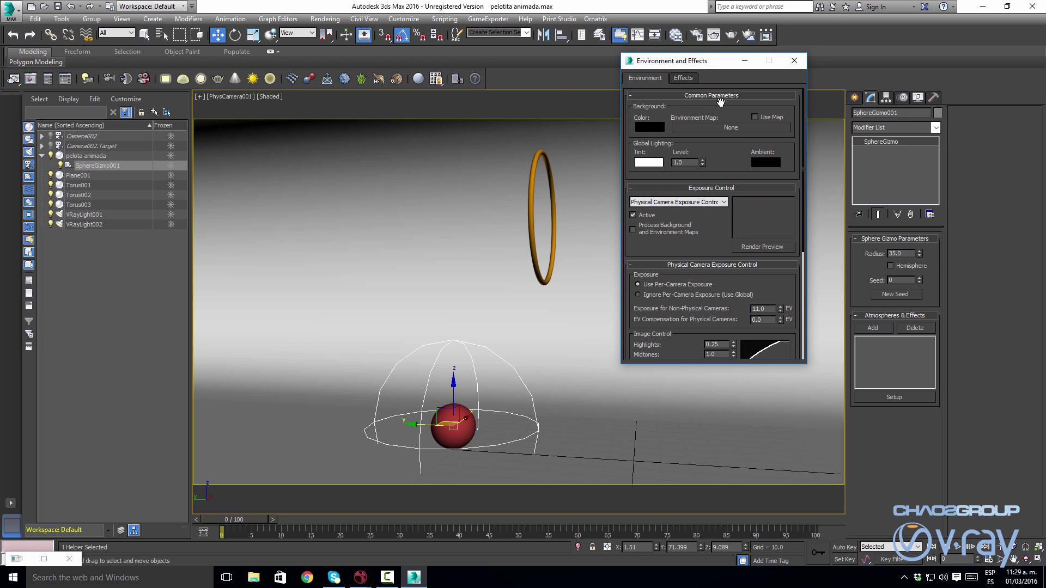
{"action": "left_click_drag", "start_coordinate": [685, 84], "coordinate": [596, 122]}
{"action": "scroll", "coordinate": [609, 380], "scroll_direction": "down", "scroll_amount": 5}
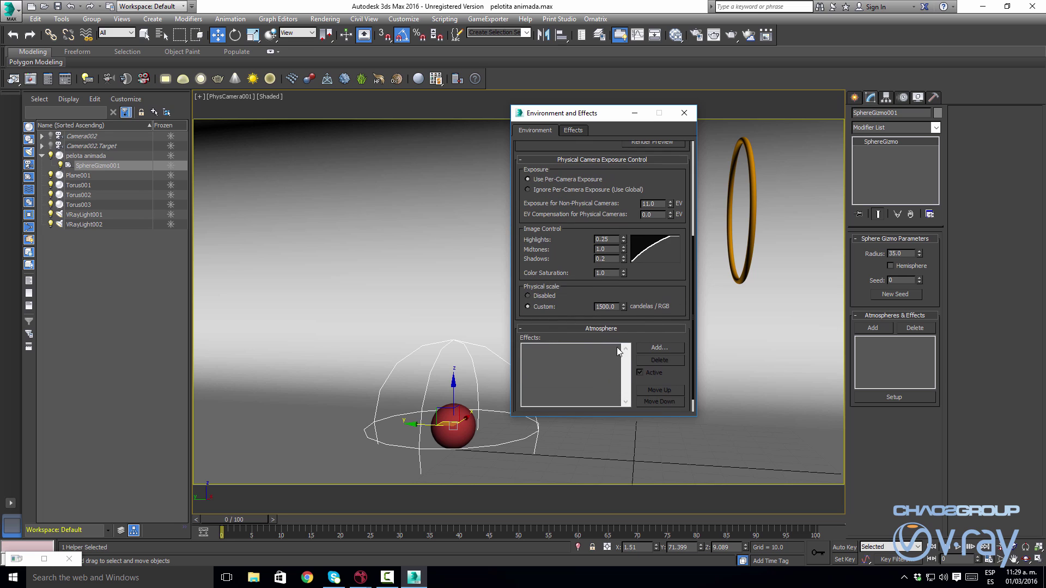
{"action": "left_click", "coordinate": [651, 346]}
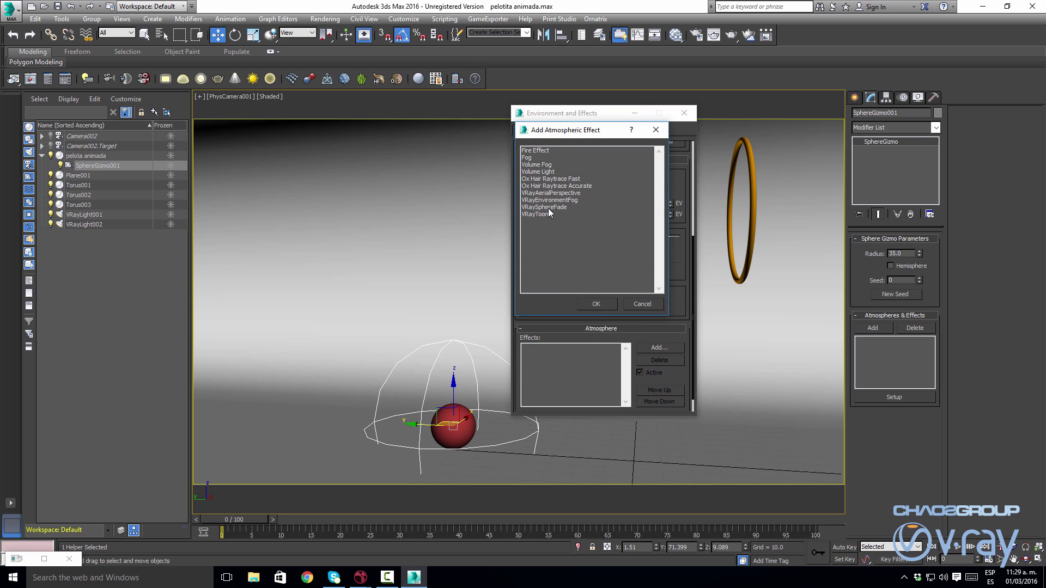
{"action": "left_click", "coordinate": [546, 208]}
{"action": "left_click", "coordinate": [596, 307]}
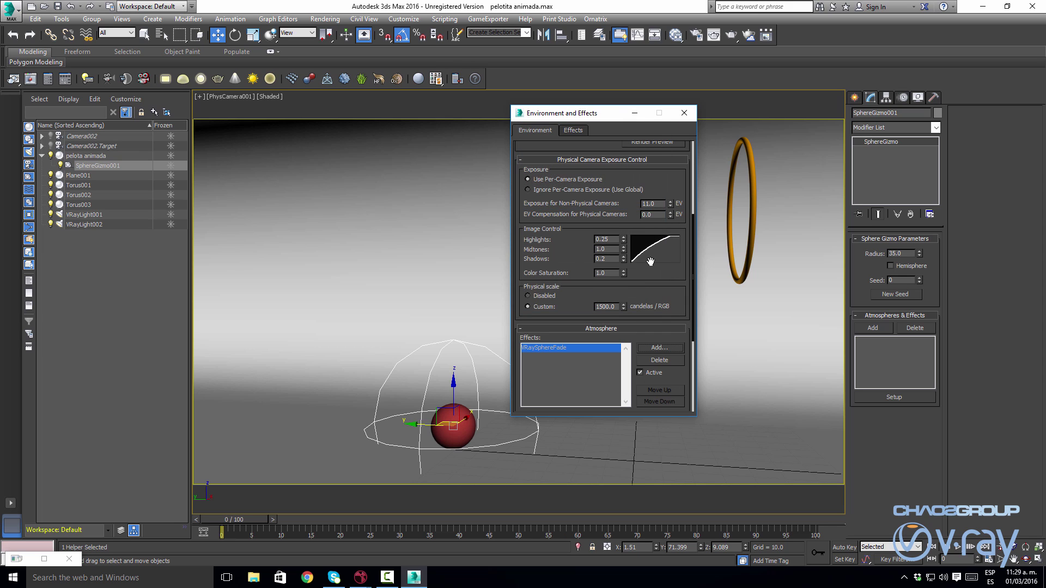
Assign SphereGizmo001 as the gizmo of the VRaySphereFade effect and close the environment settings
{"action": "left_click_drag", "start_coordinate": [605, 117], "coordinate": [588, 43]}
{"action": "scroll", "coordinate": [595, 245], "scroll_direction": "down", "scroll_amount": 5}
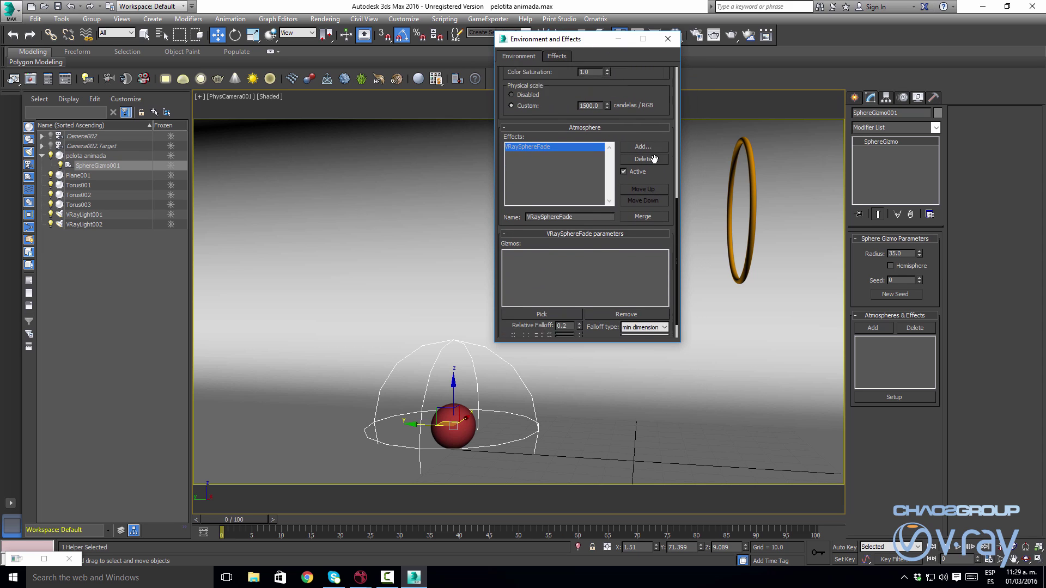
{"action": "left_click", "coordinate": [561, 293]}
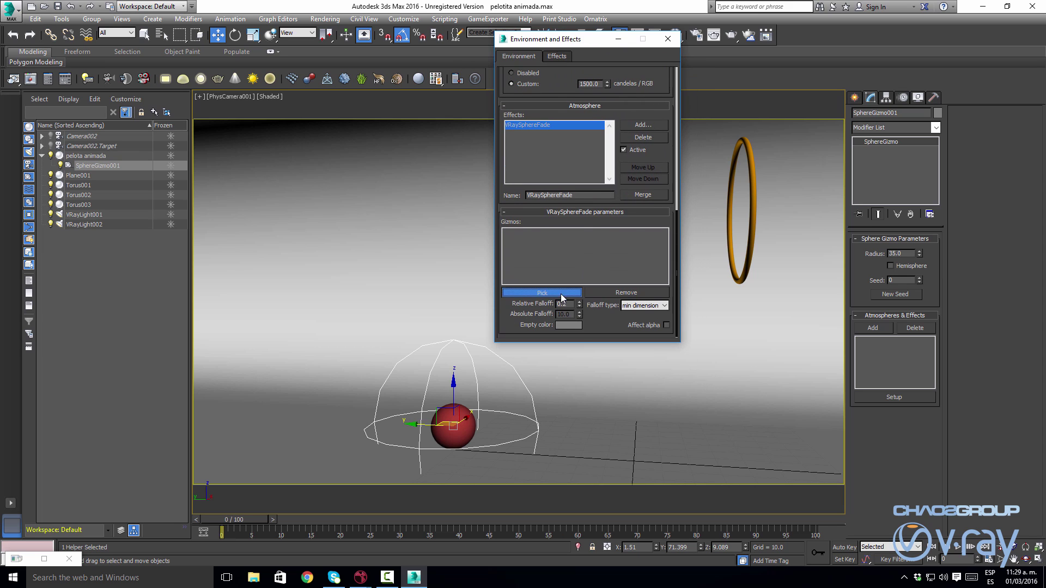
{"action": "left_click", "coordinate": [466, 343]}
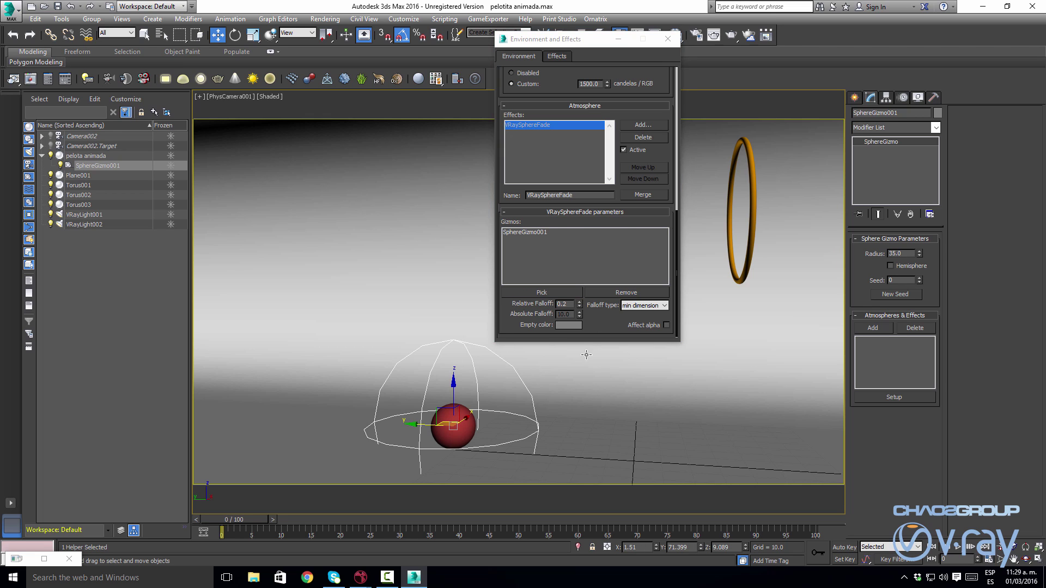
{"action": "left_click_drag", "start_coordinate": [577, 39], "coordinate": [473, 49]}
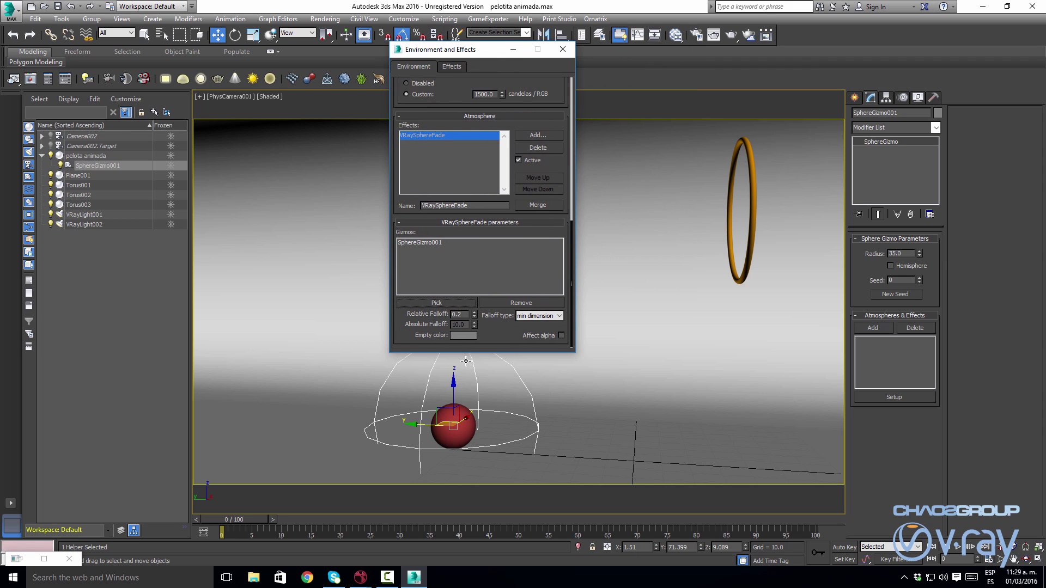
{"action": "left_click", "coordinate": [563, 49]}
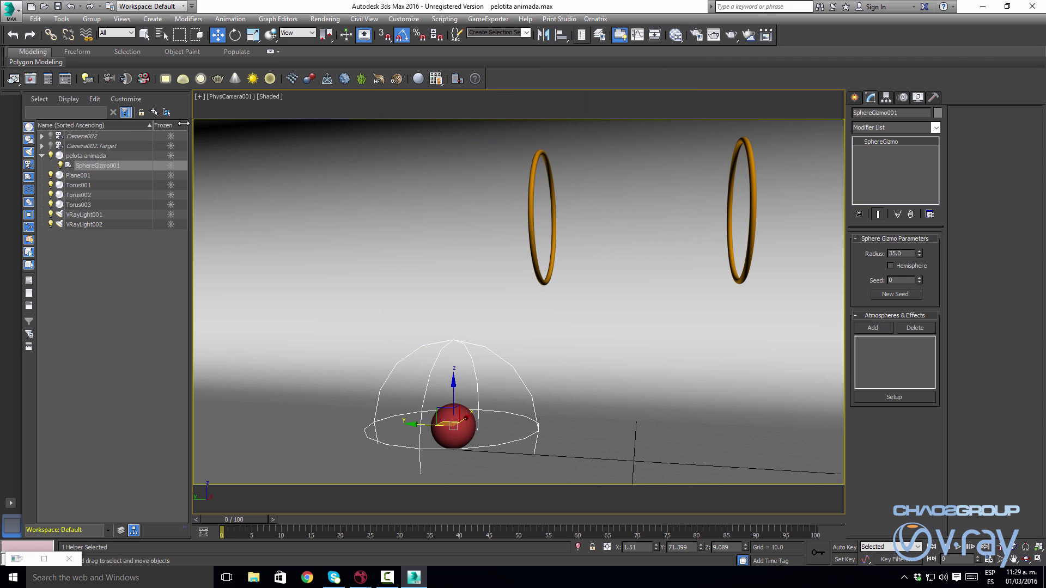
Clear the image in the V-Ray frame buffer and try to render, declining to continue without an assigned output file
{"action": "left_click", "coordinate": [41, 80]}
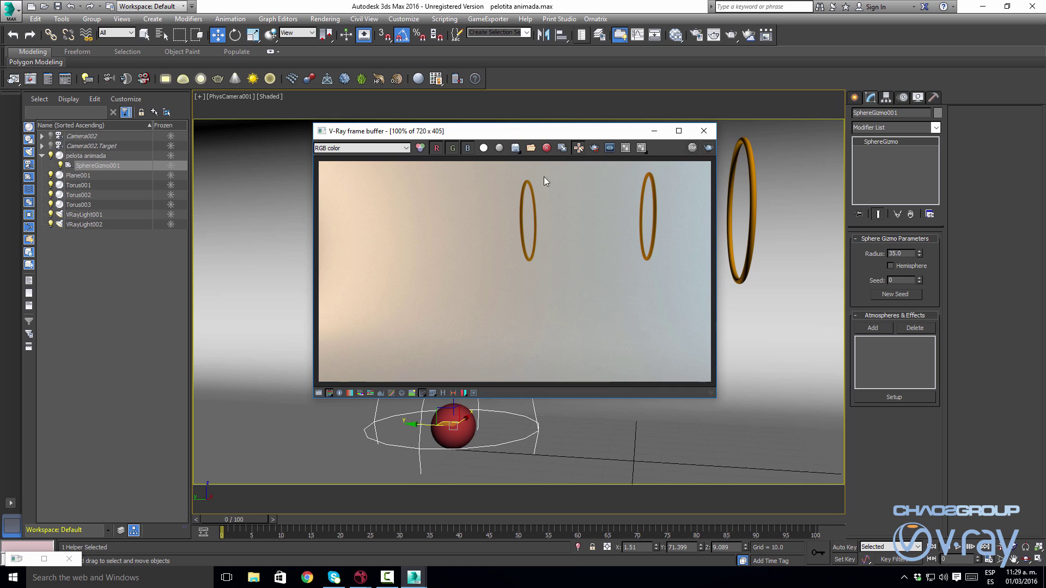
{"action": "left_click", "coordinate": [547, 148]}
{"action": "left_click", "coordinate": [532, 323]}
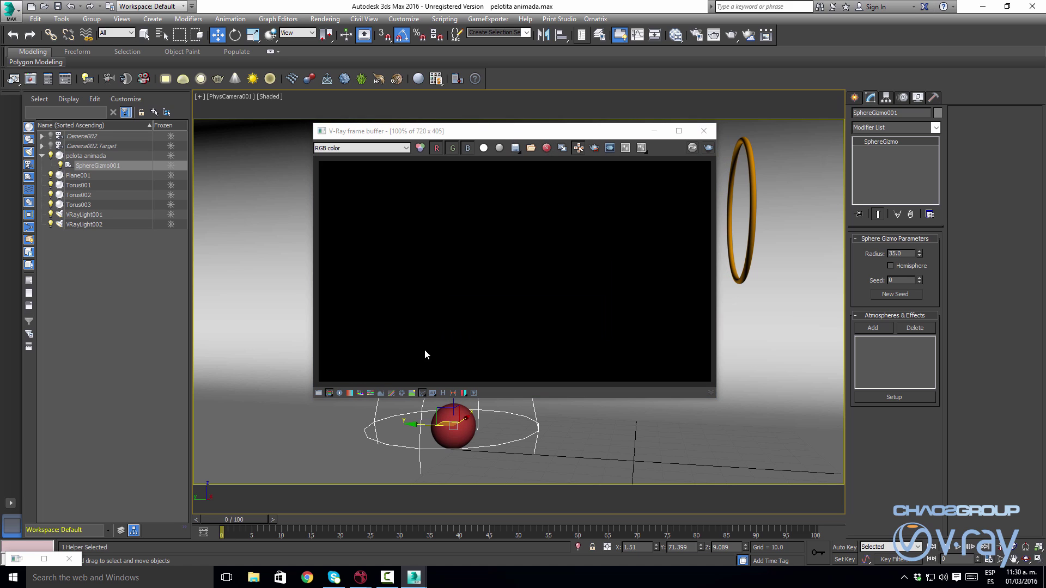
{"action": "left_click_drag", "start_coordinate": [516, 134], "coordinate": [510, 128]}
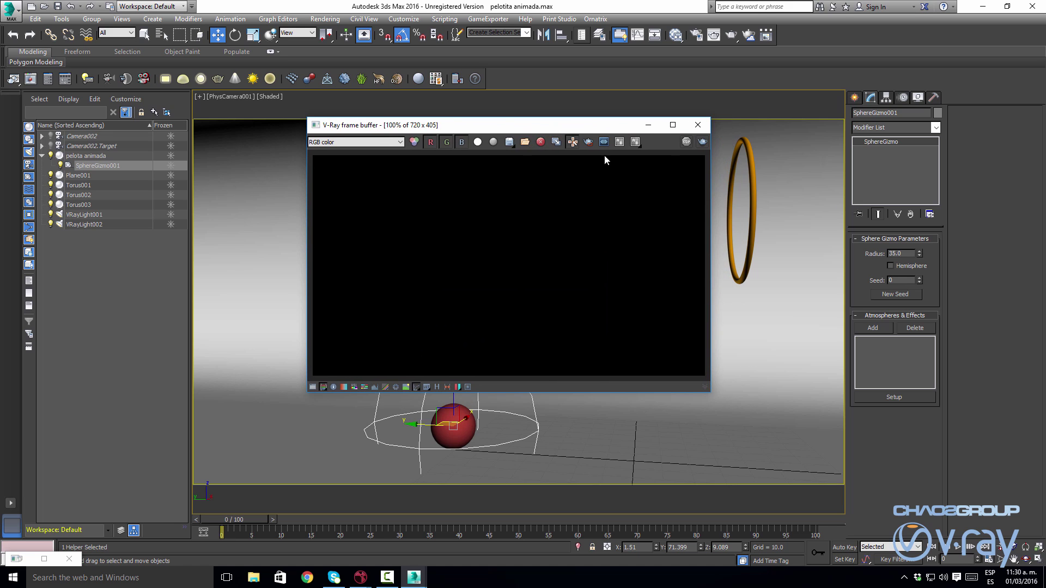
{"action": "left_click", "coordinate": [731, 39]}
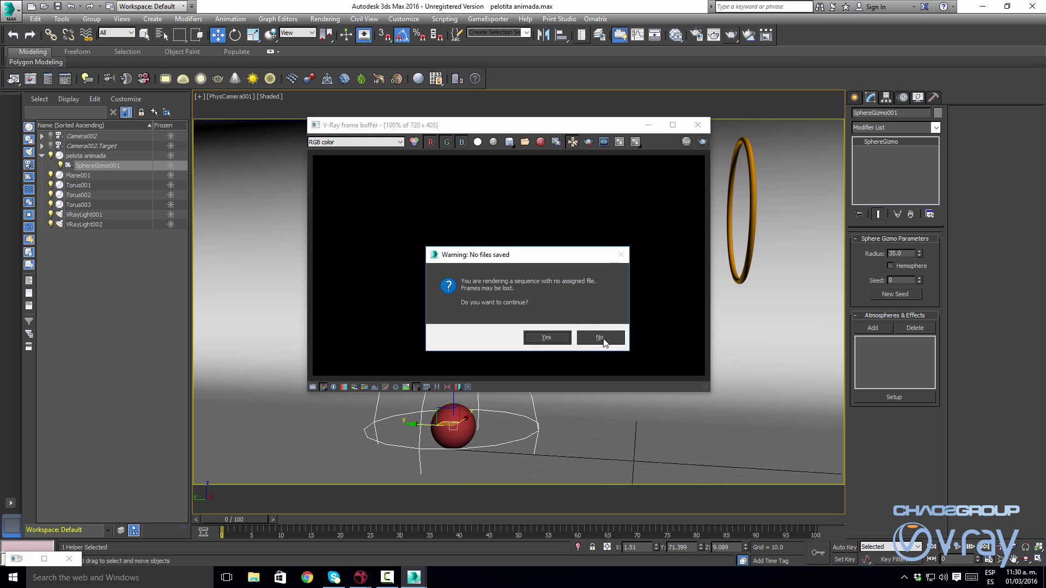
{"action": "left_click", "coordinate": [600, 336]}
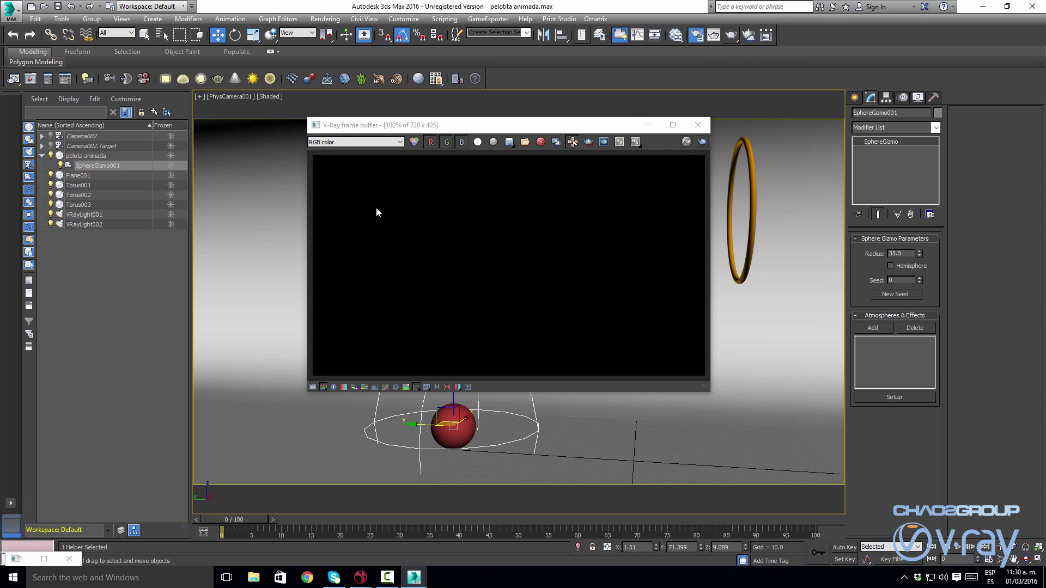
Disable separate render channels in the V-Ray frame buffer settings and render the ball at frame 0
{"action": "key", "text": "F10"}
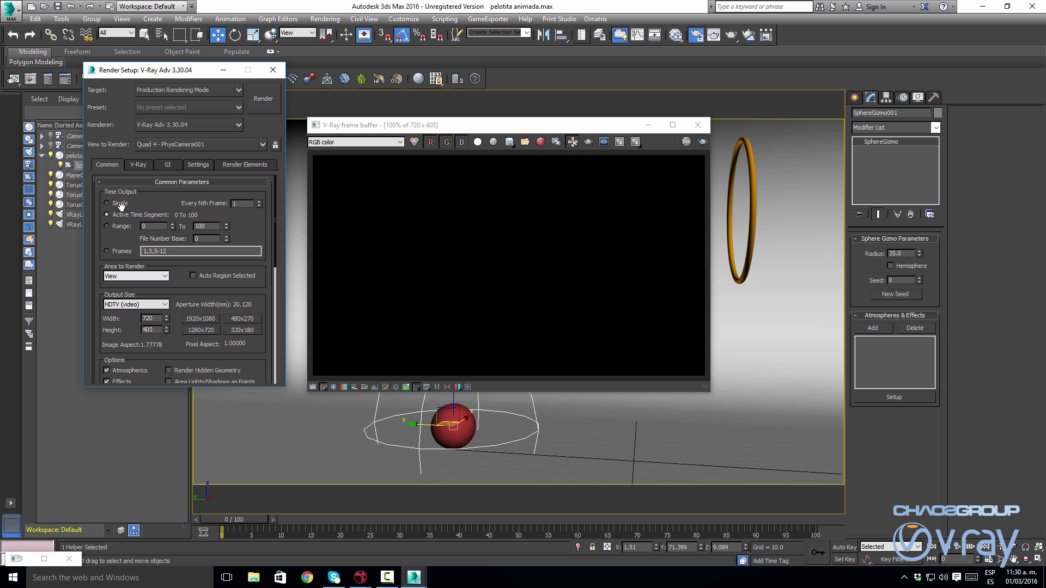
{"action": "left_click", "coordinate": [140, 165]}
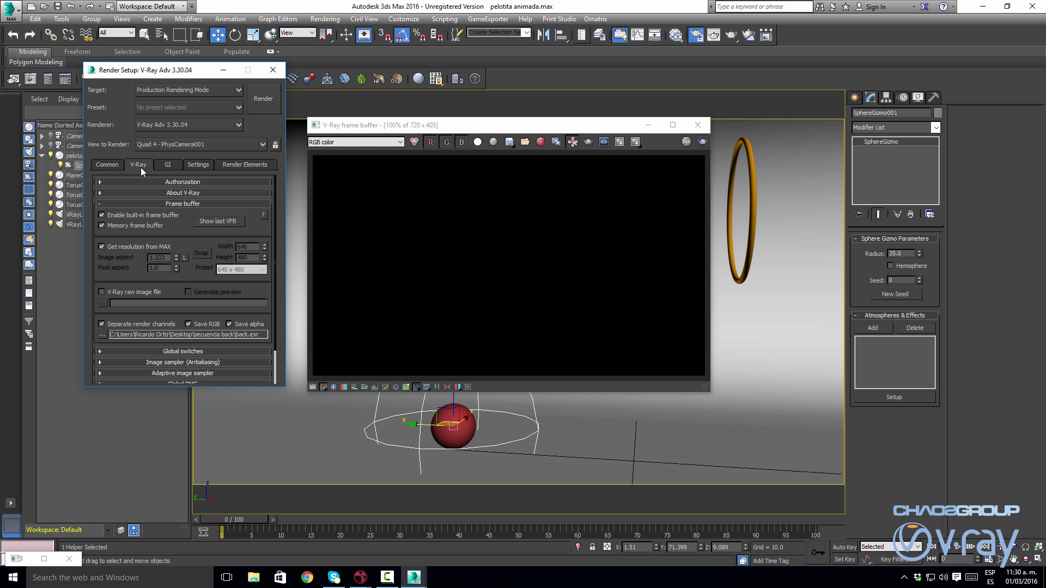
{"action": "left_click", "coordinate": [101, 324]}
{"action": "left_click_drag", "start_coordinate": [169, 77], "coordinate": [786, 202]}
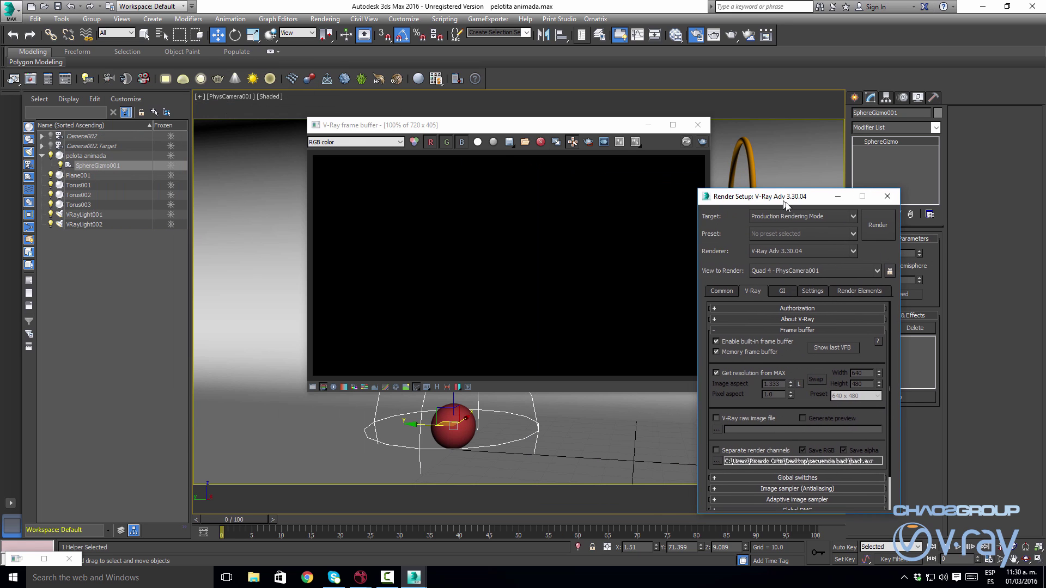
{"action": "left_click", "coordinate": [889, 194]}
{"action": "left_click", "coordinate": [702, 143]}
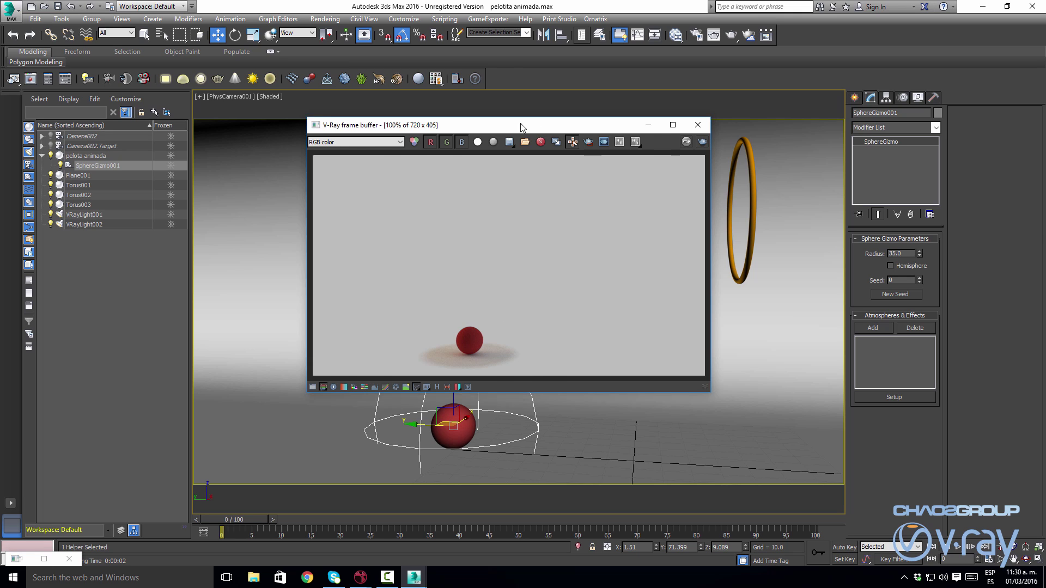
Inspect the render's Alpha channel in the frame buffer, and return to the RGB color view
{"action": "left_click_drag", "start_coordinate": [518, 126], "coordinate": [495, 122]}
{"action": "left_click", "coordinate": [338, 138]}
{"action": "left_click", "coordinate": [338, 154]}
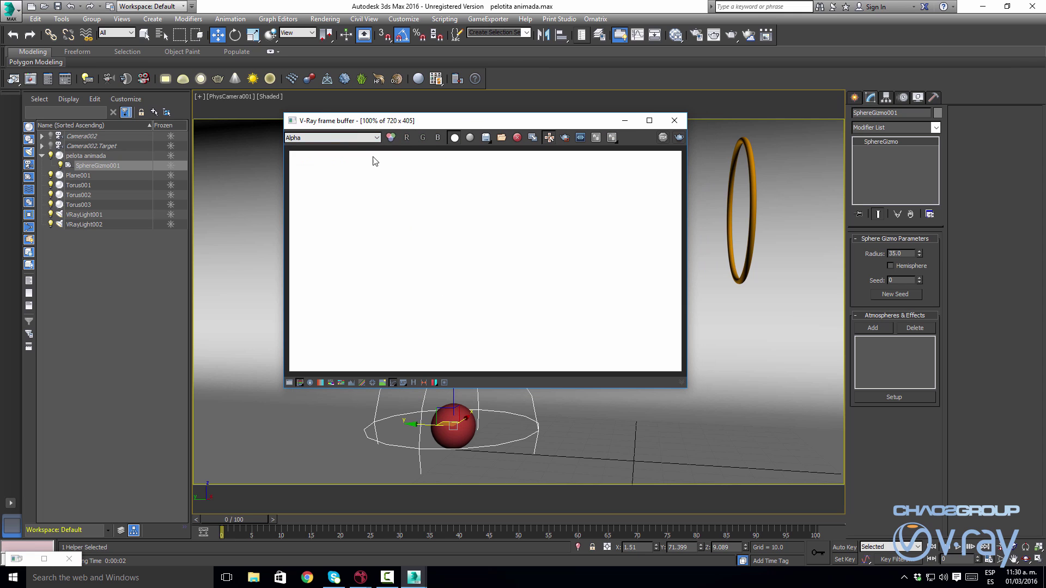
{"action": "left_click", "coordinate": [349, 138]}
{"action": "left_click", "coordinate": [351, 145]}
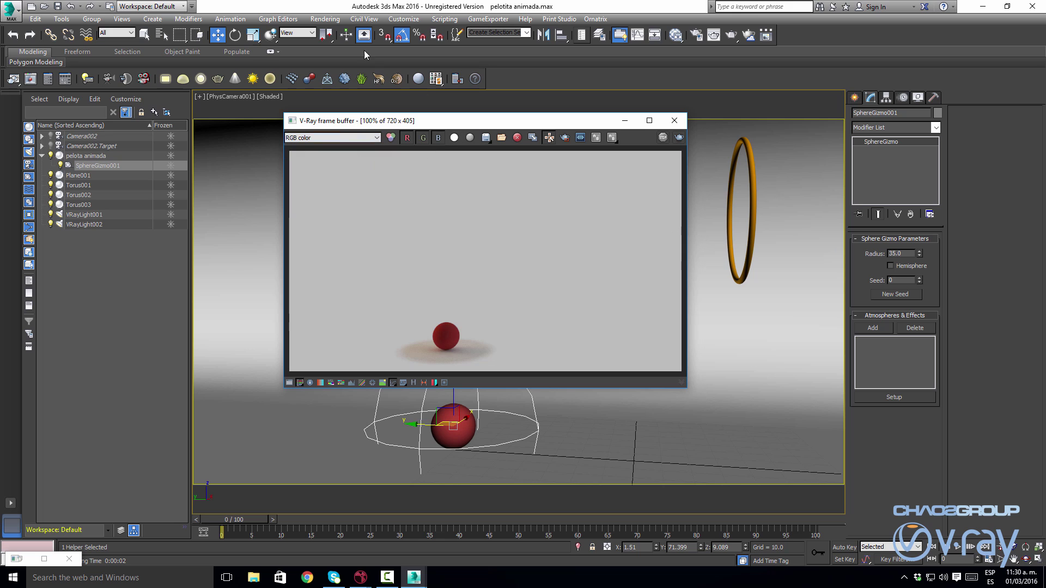
Reopen the environment settings, select the VRaySphereFade atmosphere effect and enable its Affect alpha option
{"action": "left_click", "coordinate": [324, 18]}
{"action": "left_click", "coordinate": [375, 155]}
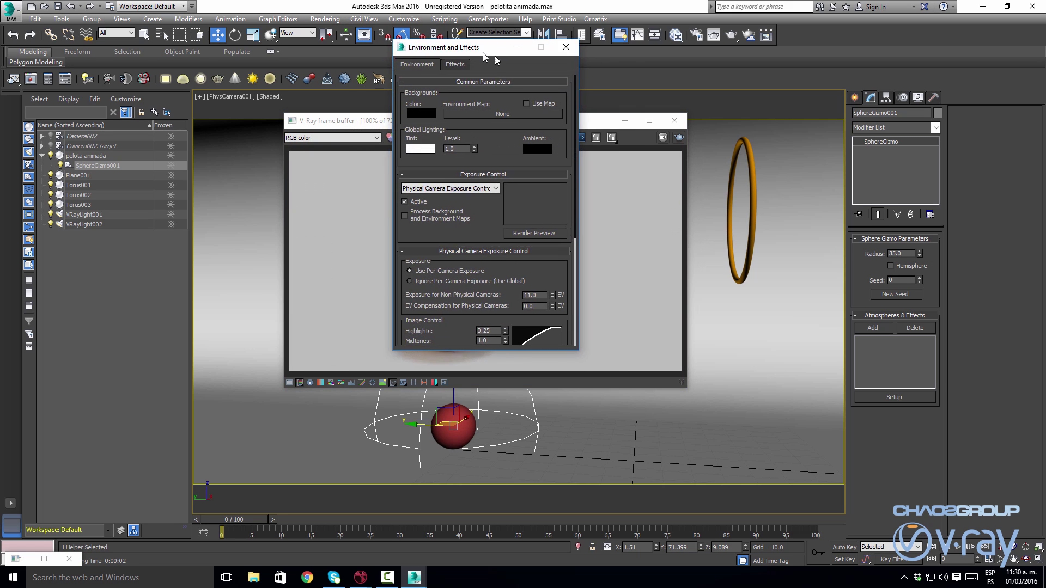
{"action": "left_click_drag", "start_coordinate": [494, 51], "coordinate": [807, 74]}
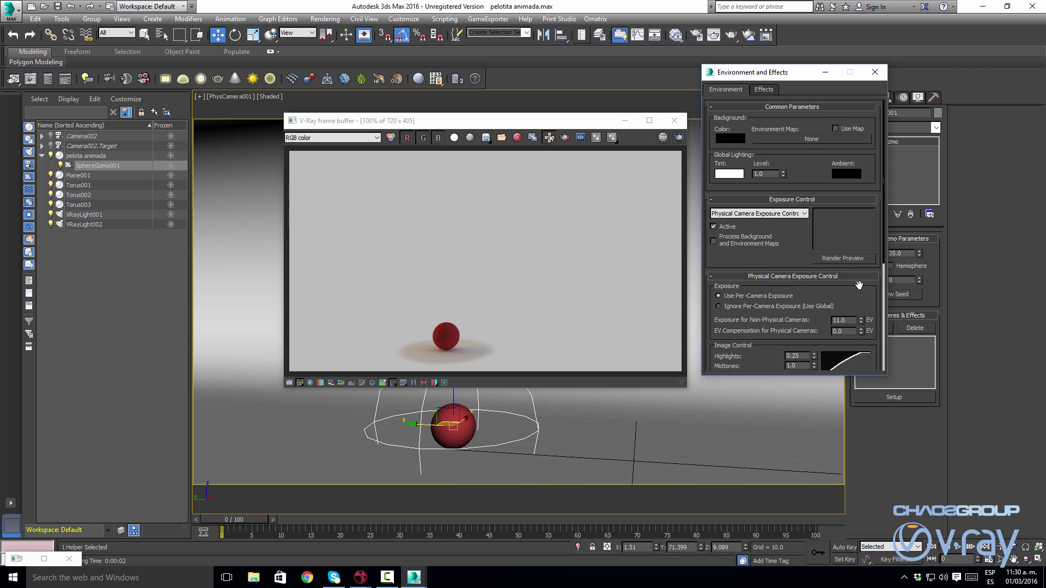
{"action": "left_click_drag", "start_coordinate": [859, 284], "coordinate": [842, 110]}
{"action": "left_click", "coordinate": [746, 288]}
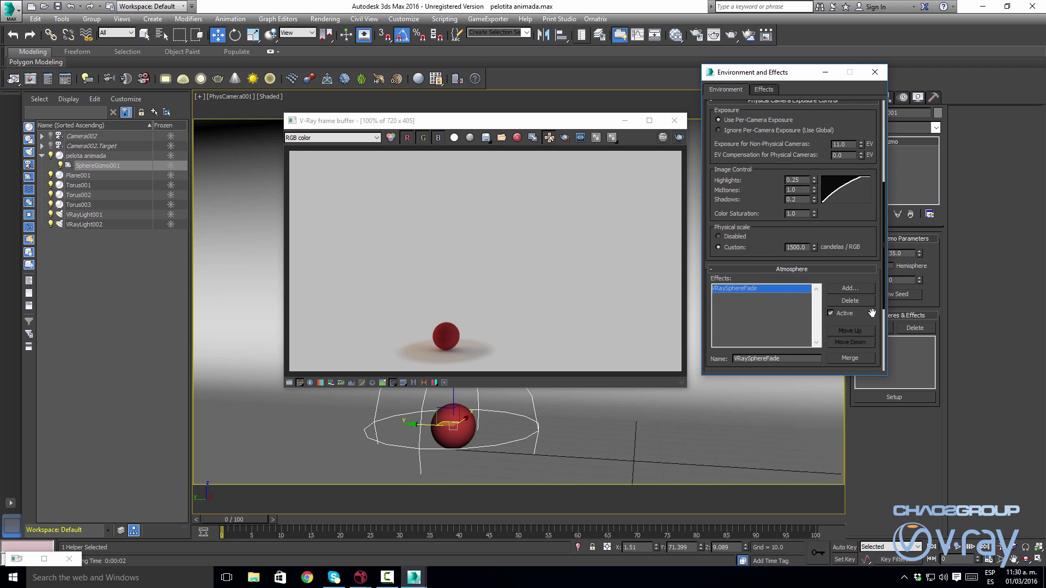
{"action": "left_click_drag", "start_coordinate": [874, 316], "coordinate": [860, 110]}
{"action": "left_click_drag", "start_coordinate": [554, 121], "coordinate": [434, 104]}
{"action": "left_click", "coordinate": [873, 358]}
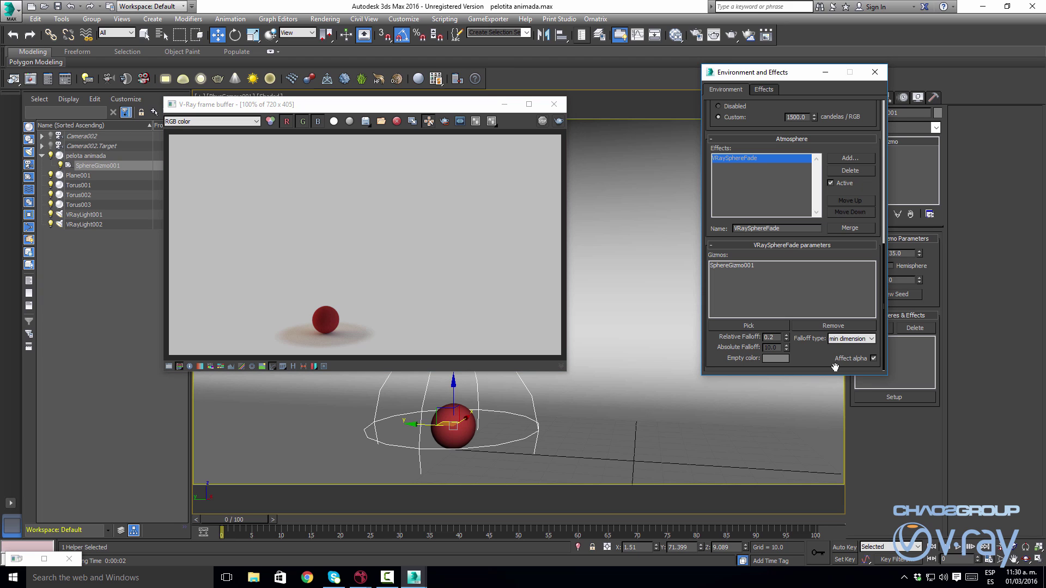
Set the empty color of the VRaySphereFade effect to black
{"action": "left_click", "coordinate": [776, 358]}
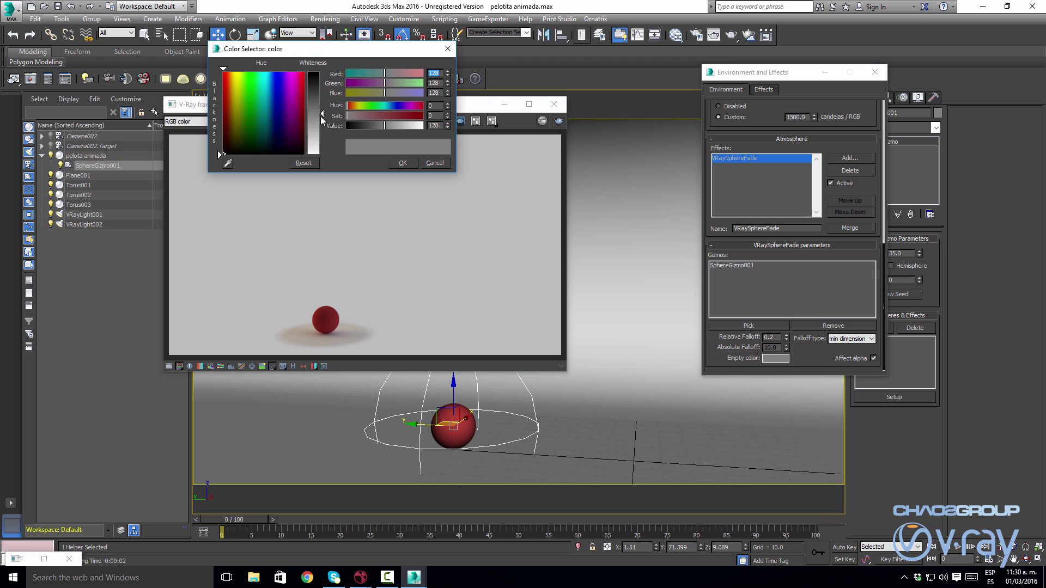
{"action": "left_click_drag", "start_coordinate": [321, 116], "coordinate": [320, 155]}
{"action": "left_click", "coordinate": [395, 164]}
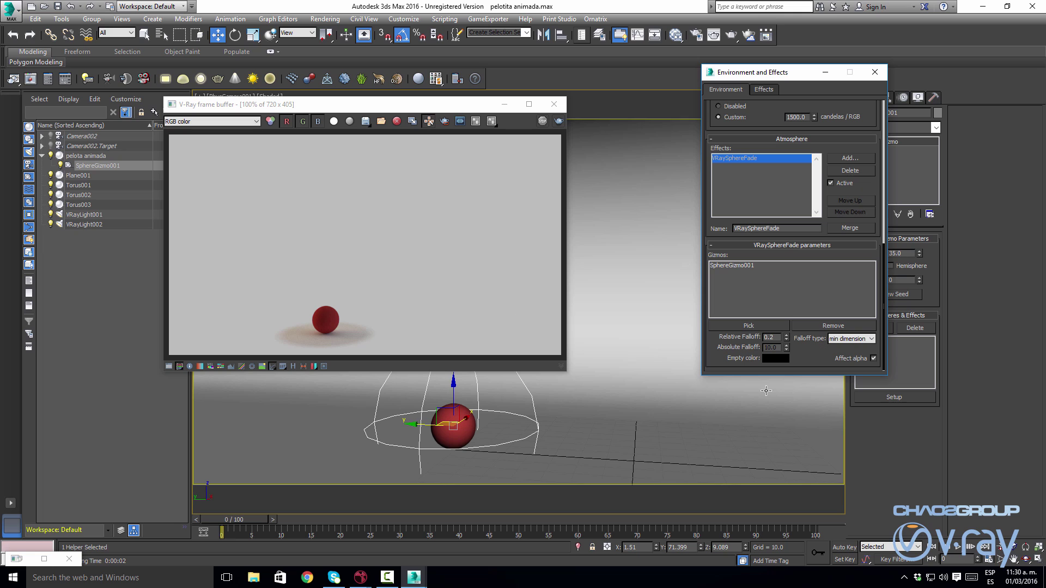
{"action": "left_click_drag", "start_coordinate": [446, 104], "coordinate": [445, 133]}
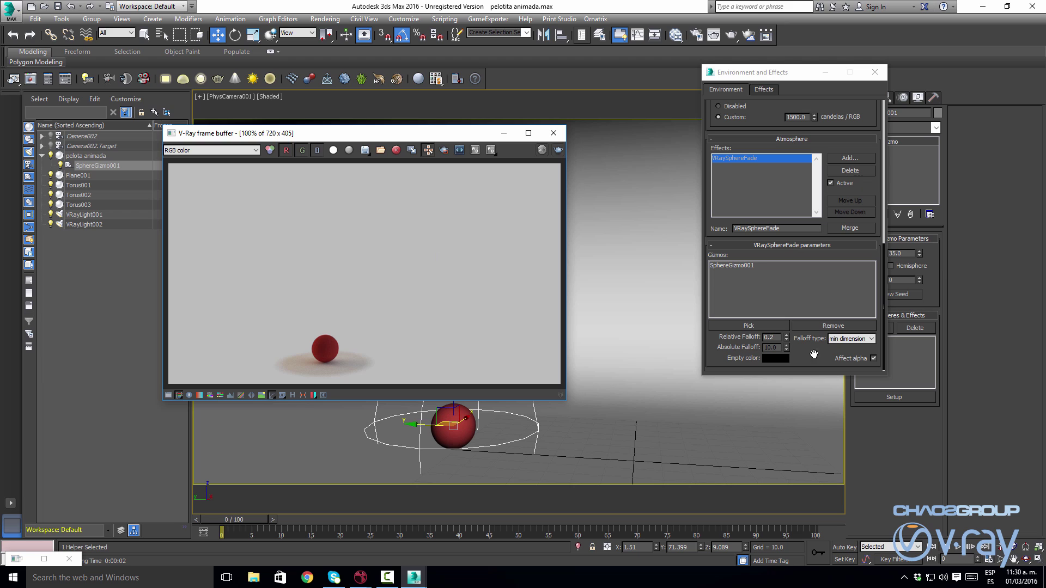
Set the VRaySphereFade relative falloff to 0.5, keeping the min dimension falloff type, and render frame 0
{"action": "double_click", "coordinate": [771, 337]}
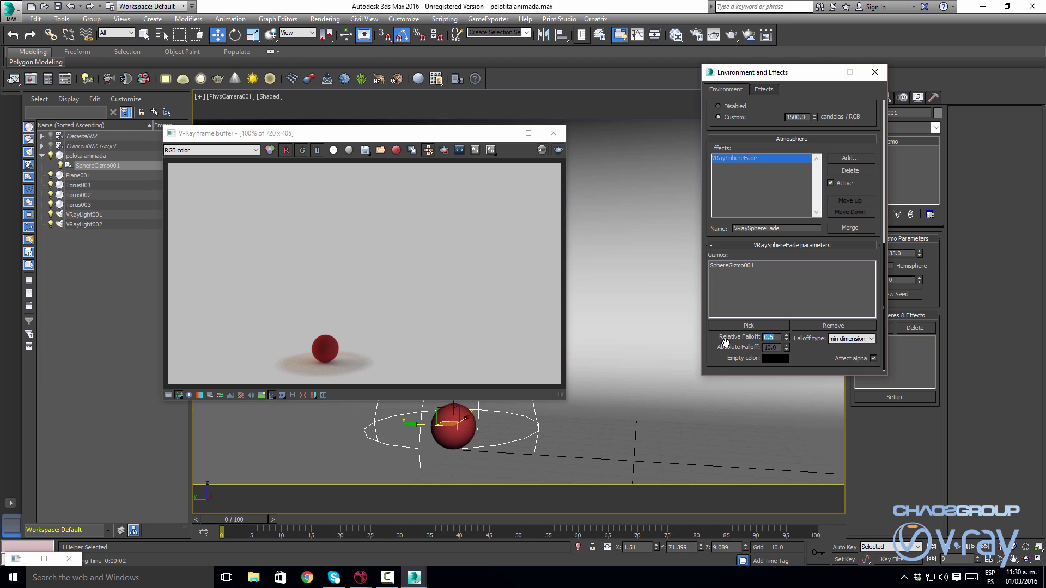
{"action": "left_click", "coordinate": [558, 150]}
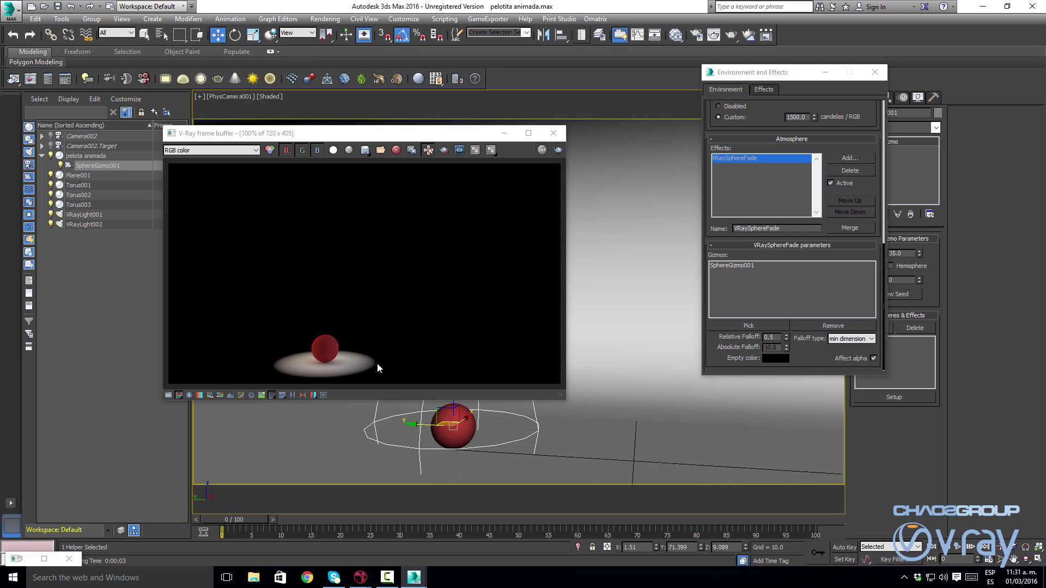
{"action": "left_click", "coordinate": [850, 342]}
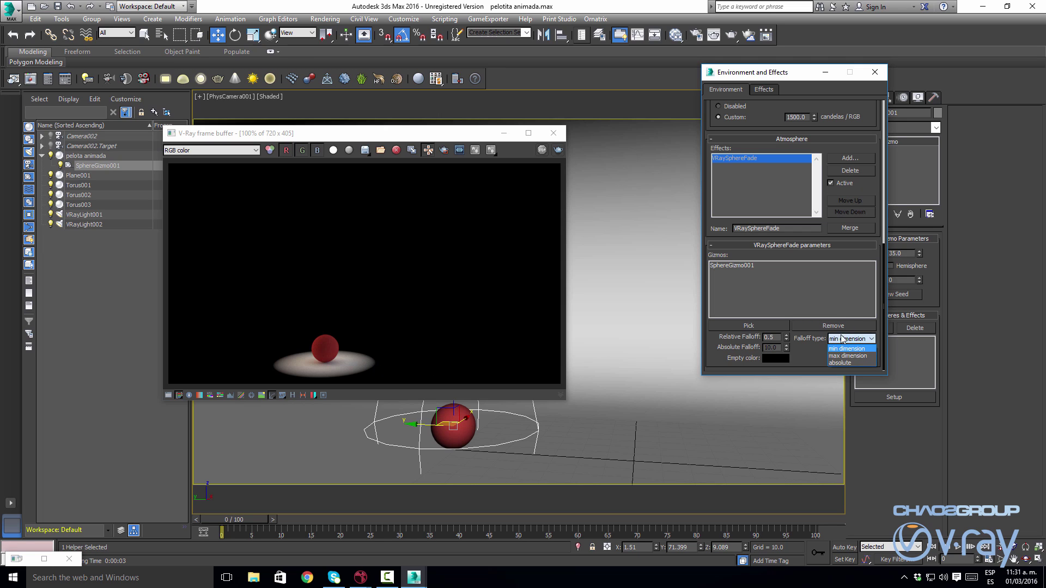
{"action": "left_click", "coordinate": [833, 349]}
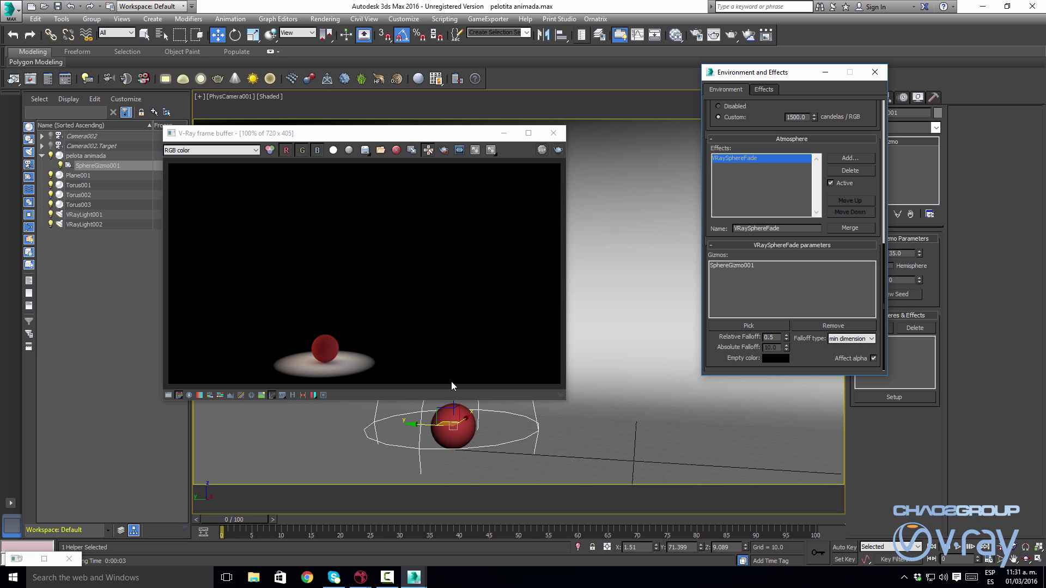
Test-render frame 42 and compare it with the gizmo in the viewport, then return to frame 0 and close the environment settings
{"action": "left_click_drag", "start_coordinate": [255, 520], "coordinate": [497, 529]}
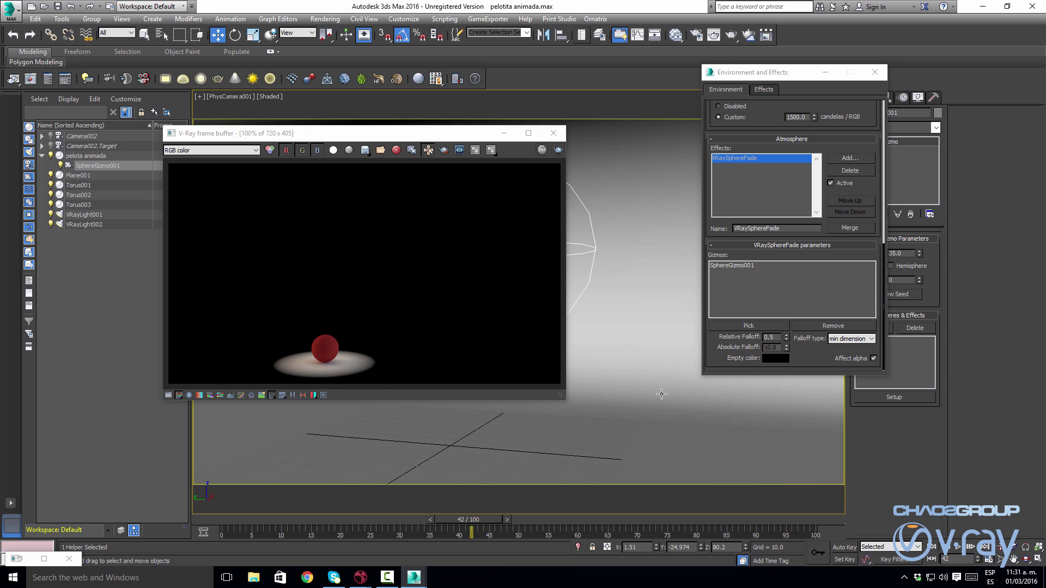
{"action": "left_click", "coordinate": [558, 150]}
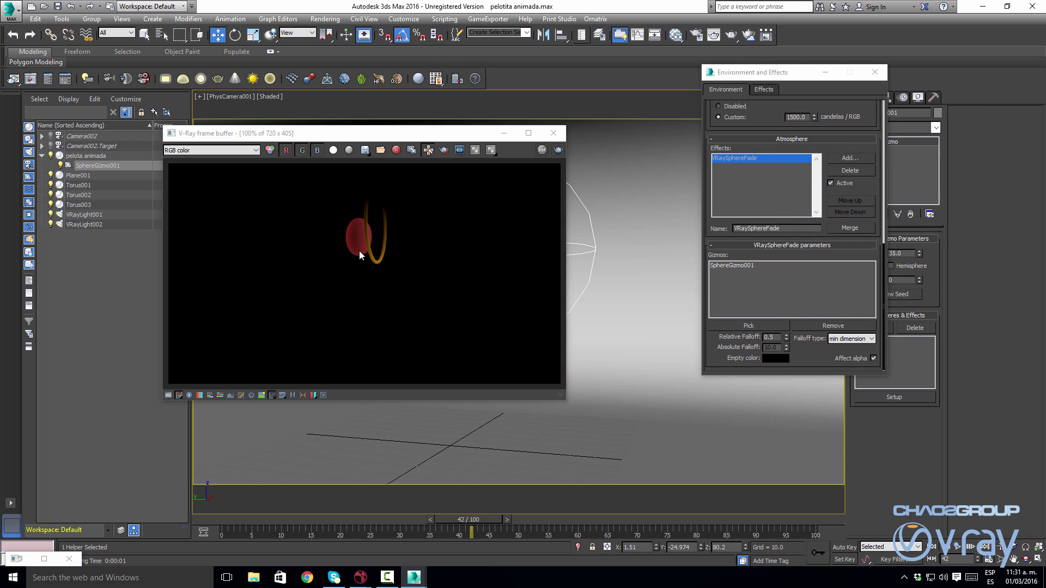
{"action": "left_click_drag", "start_coordinate": [421, 138], "coordinate": [280, 328]}
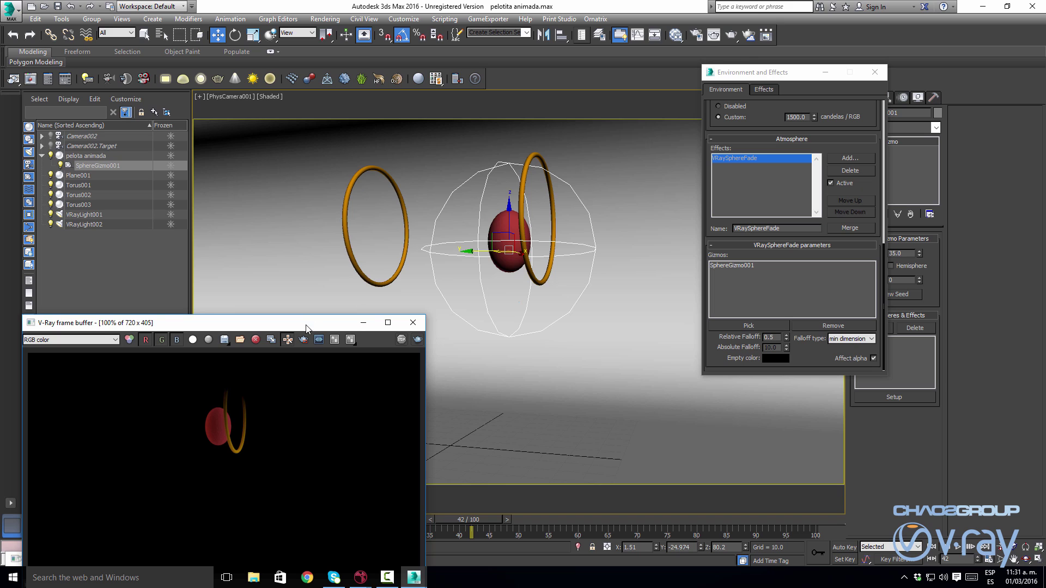
{"action": "left_click_drag", "start_coordinate": [306, 328], "coordinate": [558, 198]}
{"action": "left_click_drag", "start_coordinate": [451, 514], "coordinate": [206, 518]}
{"action": "left_click", "coordinate": [875, 72]}
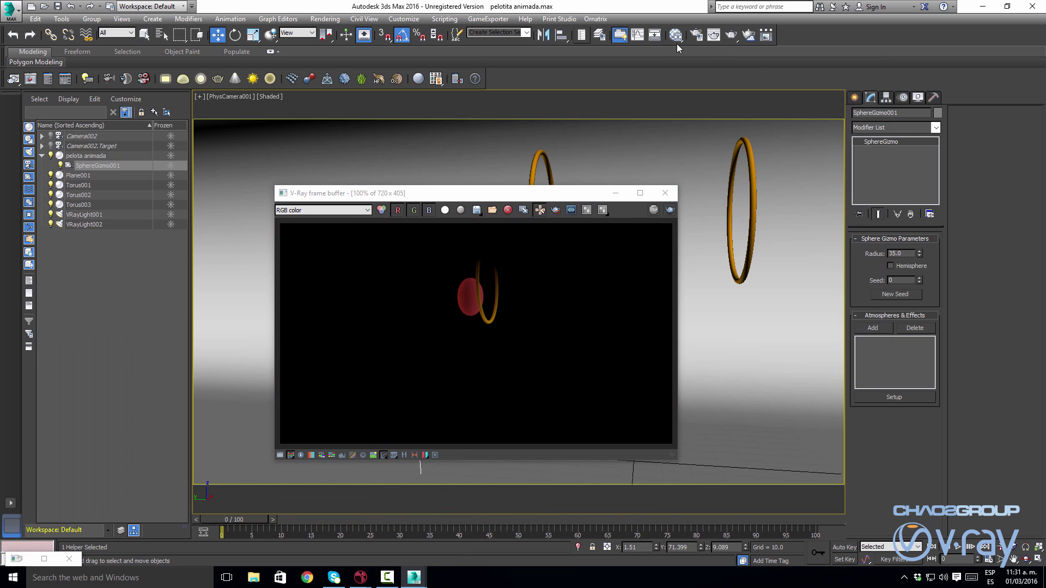
Set the render's time output to frames 0 to 100 in the render setup and show the V-Ray frame buffer settings
{"action": "key", "text": "F10"}
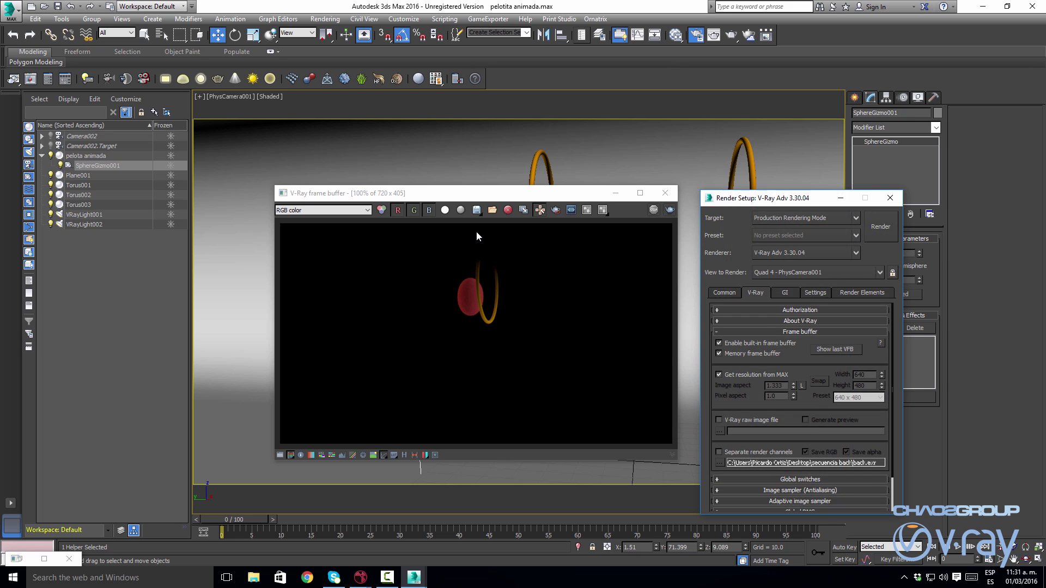
{"action": "left_click_drag", "start_coordinate": [739, 203], "coordinate": [459, 82]}
{"action": "left_click", "coordinate": [447, 172]}
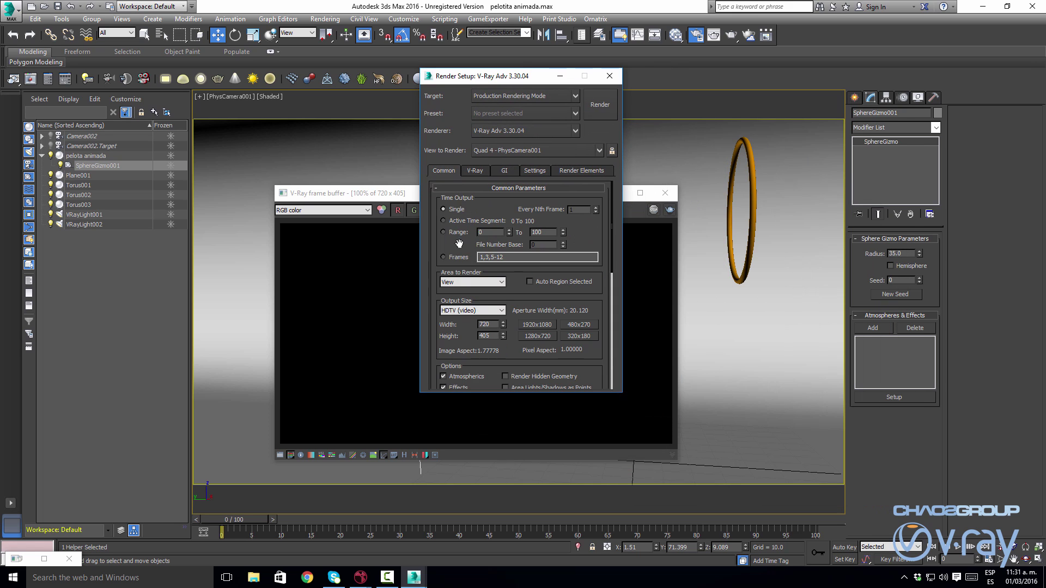
{"action": "left_click", "coordinate": [483, 169]}
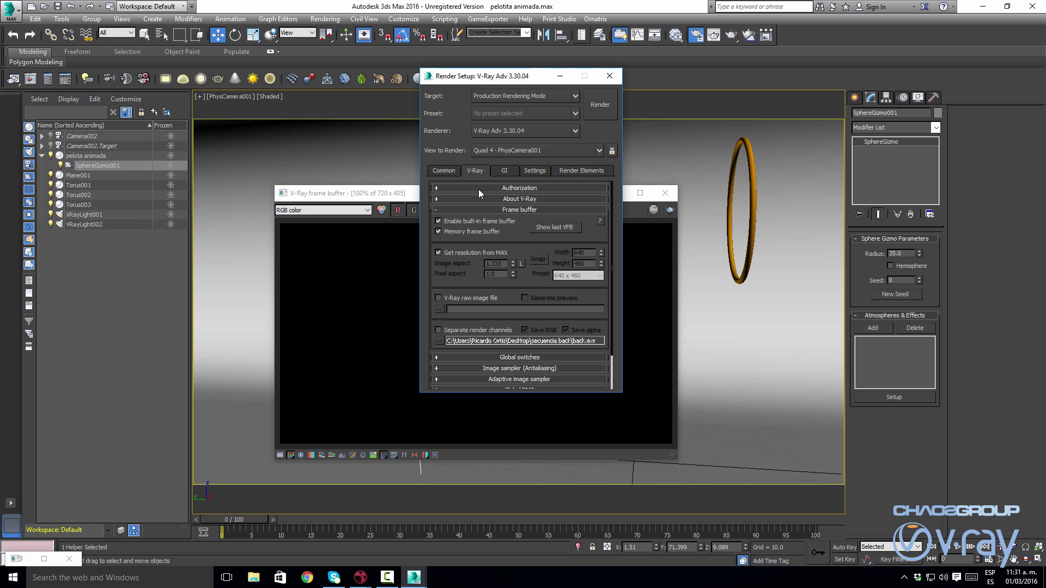
Create a folder named "secuencia pelotita" on the Desktop for the separate render channels output and open it
{"action": "left_click", "coordinate": [440, 341]}
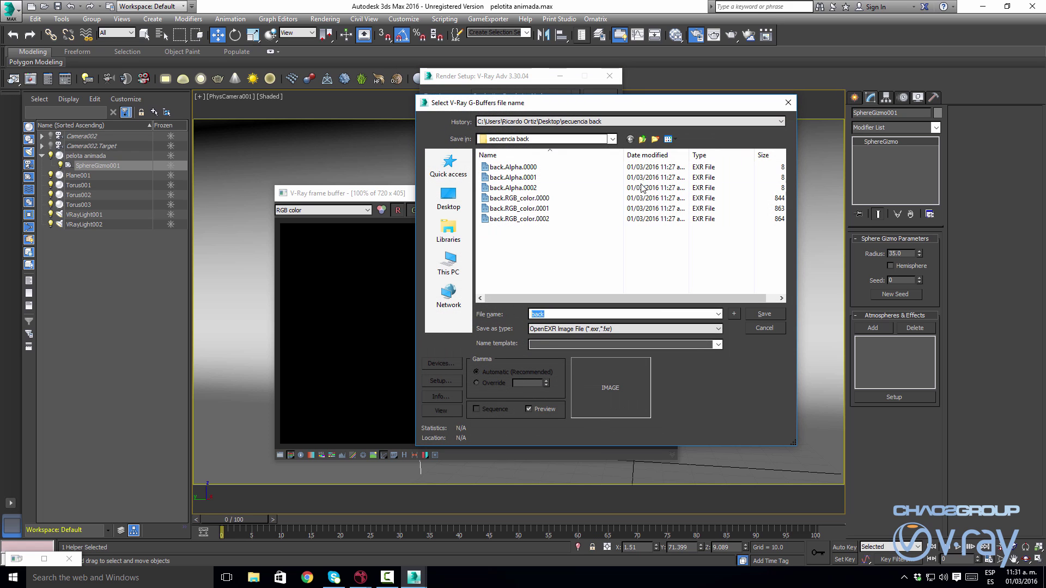
{"action": "left_click", "coordinate": [642, 140]}
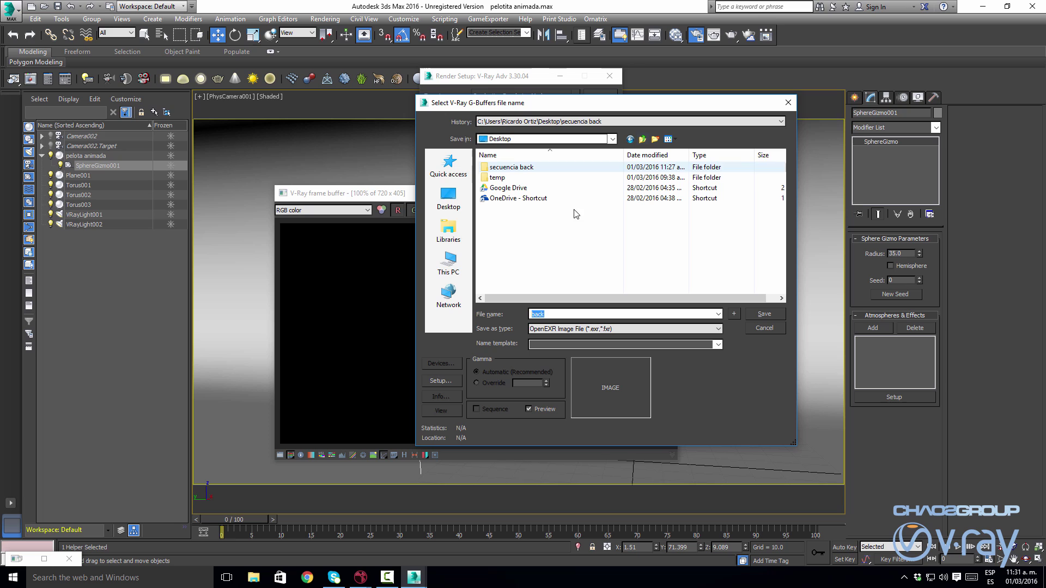
{"action": "right_click", "coordinate": [545, 266]}
{"action": "mouse_move", "coordinate": [611, 364]}
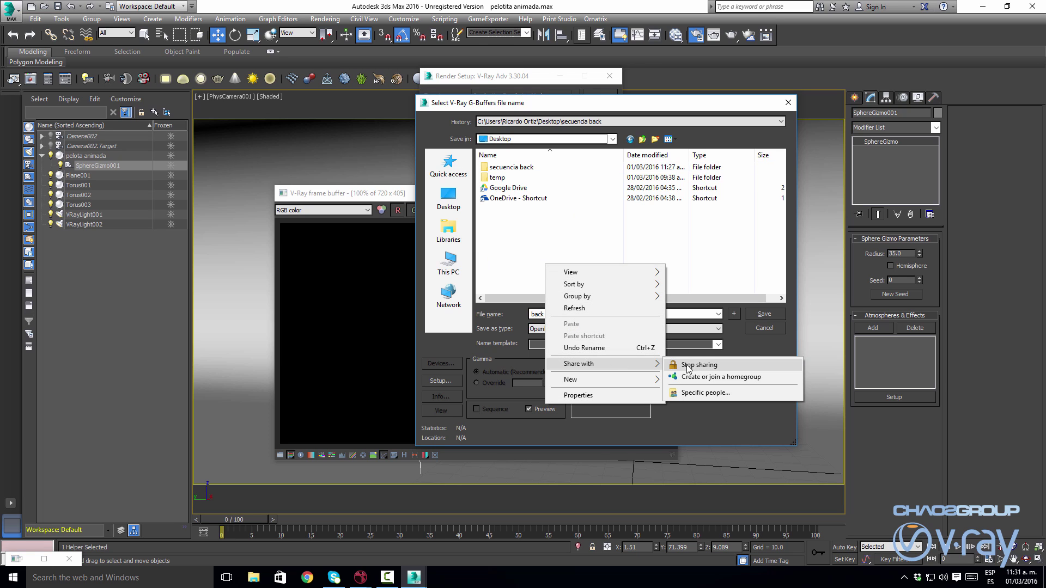
{"action": "mouse_move", "coordinate": [613, 384]}
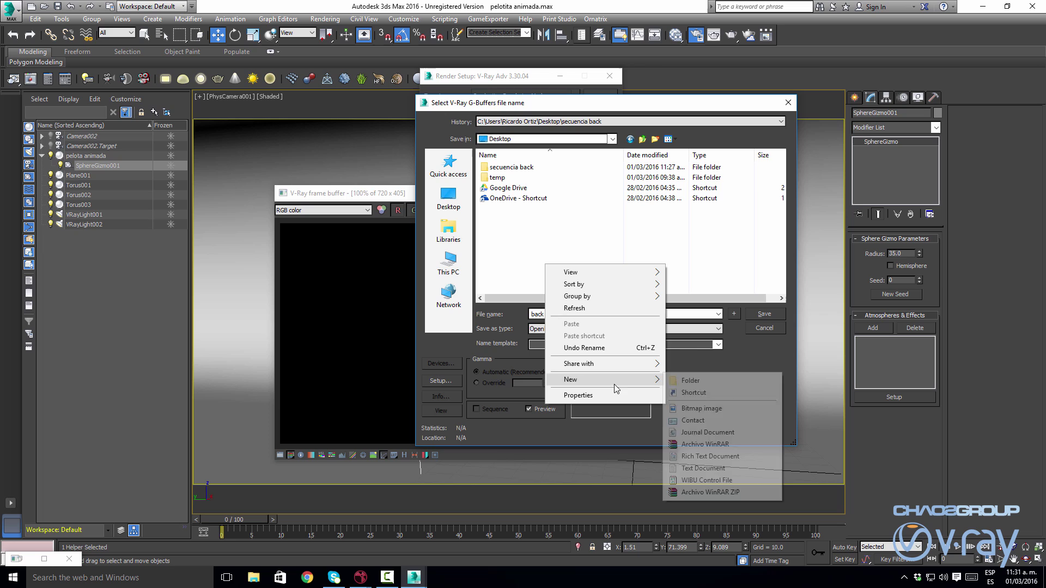
{"action": "left_click", "coordinate": [690, 381]}
{"action": "type", "text": "secue"}
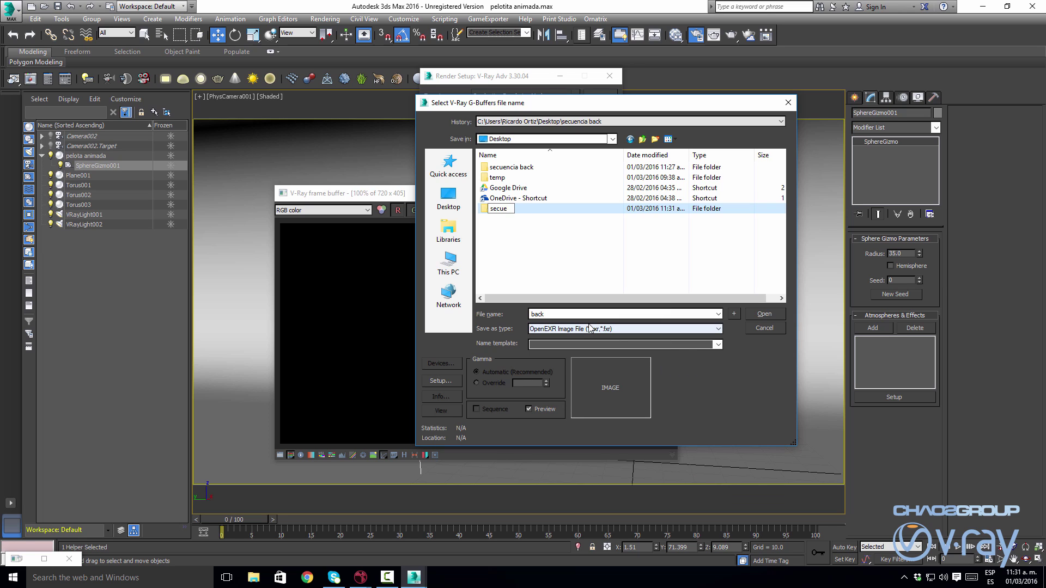
{"action": "type", "text": "ncia pelotita"}
{"action": "key", "text": "Return"}
{"action": "key", "text": "Return"}
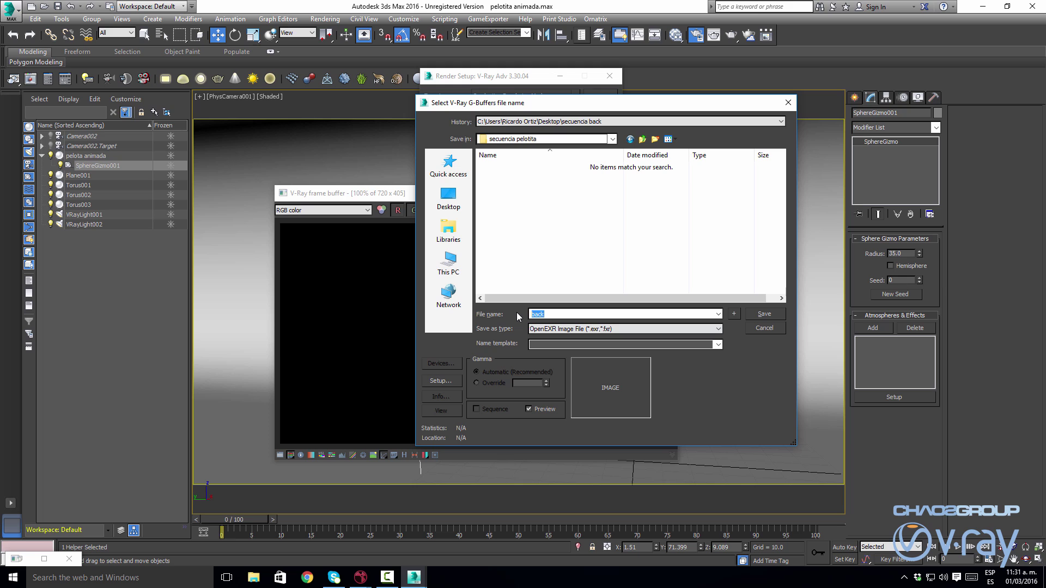
Save the separate render channels as the OpenEXR file "pelotita" with Half Float 16-bit RGBA output
{"action": "type", "text": "pelotita"}
{"action": "left_click", "coordinate": [760, 313]}
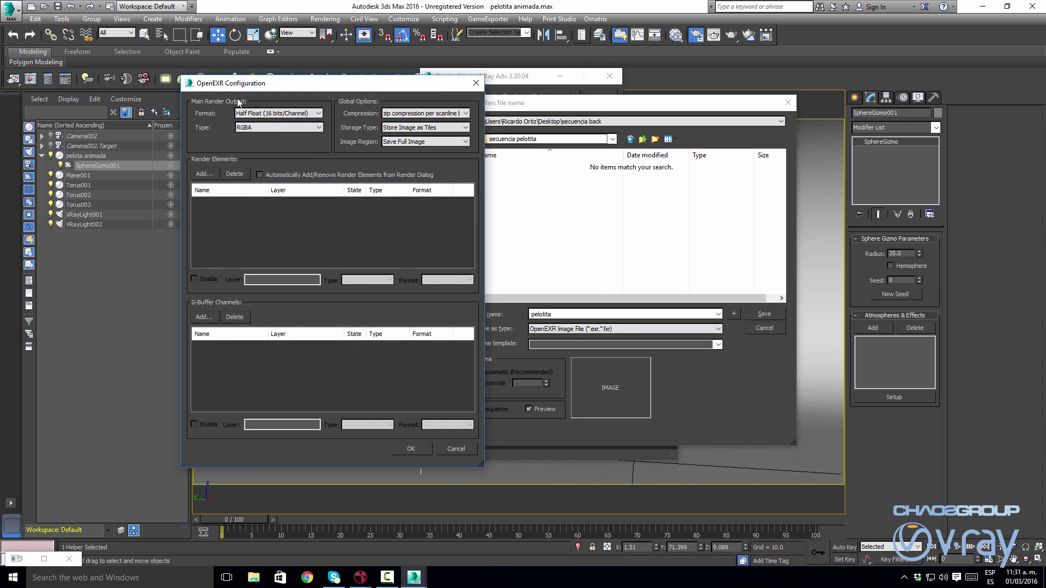
{"action": "left_click", "coordinate": [407, 451]}
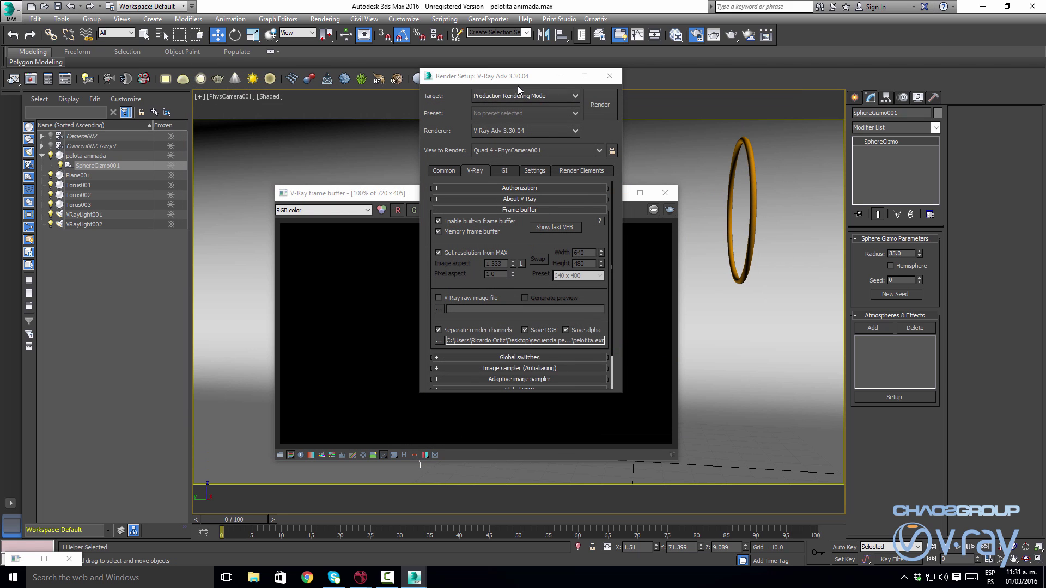
Render the ball sequence, continuing without a common output file, and cancel the render after the first few frames
{"action": "left_click_drag", "start_coordinate": [517, 86], "coordinate": [191, 100]}
{"action": "left_click", "coordinate": [273, 120]}
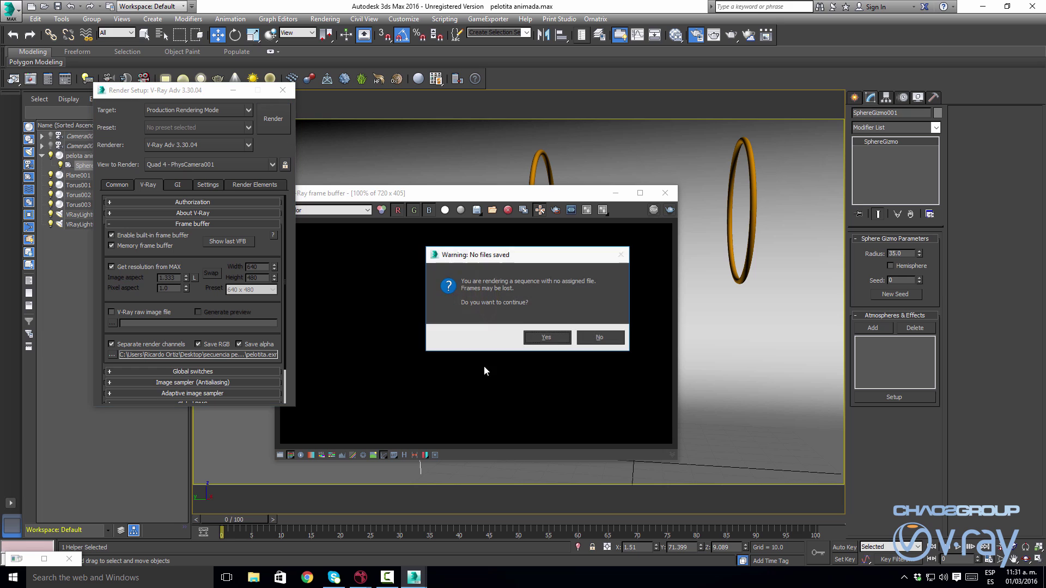
{"action": "left_click", "coordinate": [544, 342]}
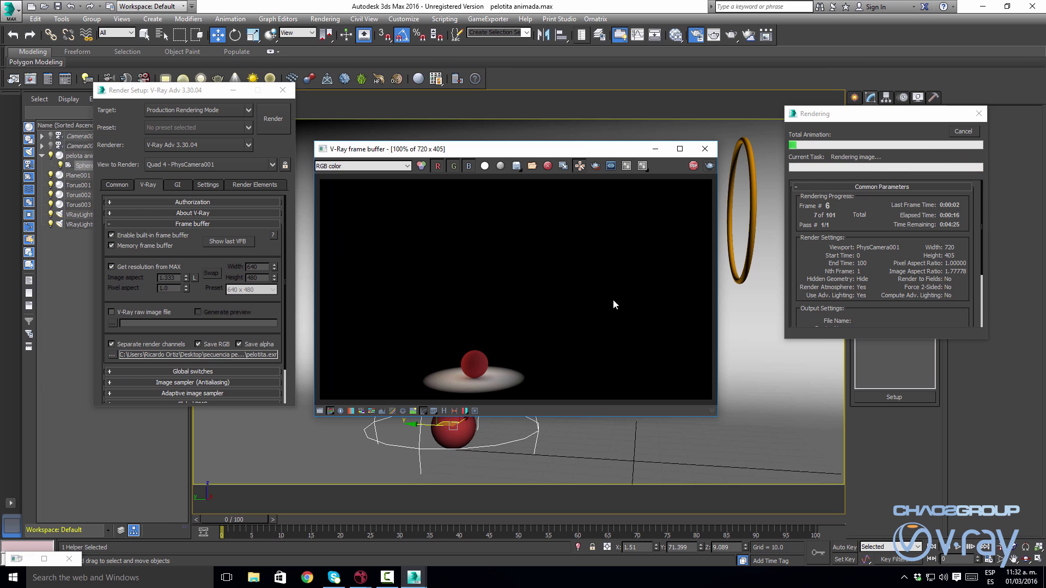
{"action": "left_click", "coordinate": [963, 132]}
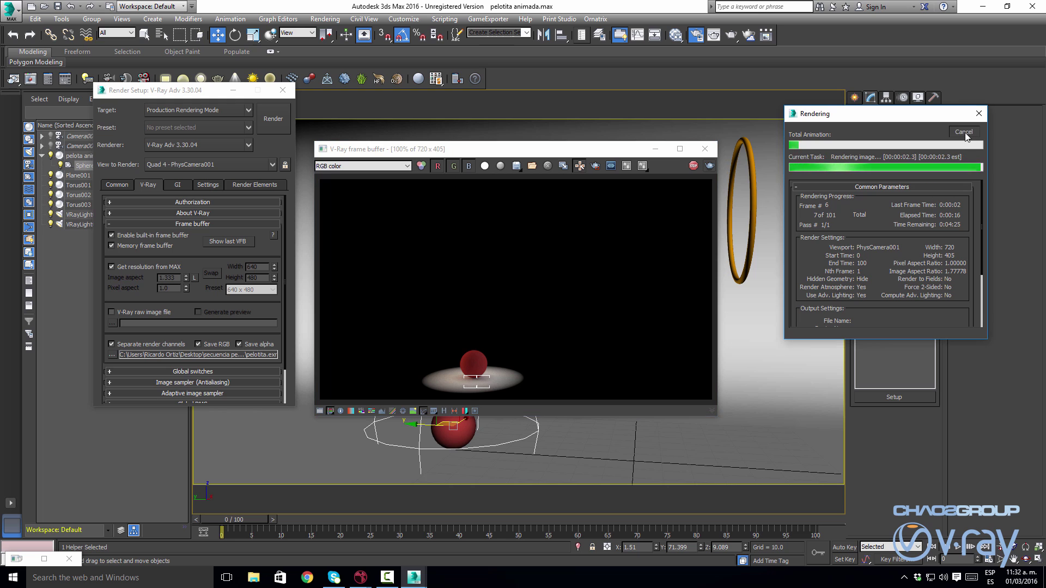
Switch to Nuke and disconnect the Read1 node from Viewer1 in the node graph
{"action": "mouse_move", "coordinate": [361, 578]}
{"action": "left_click", "coordinate": [453, 531]}
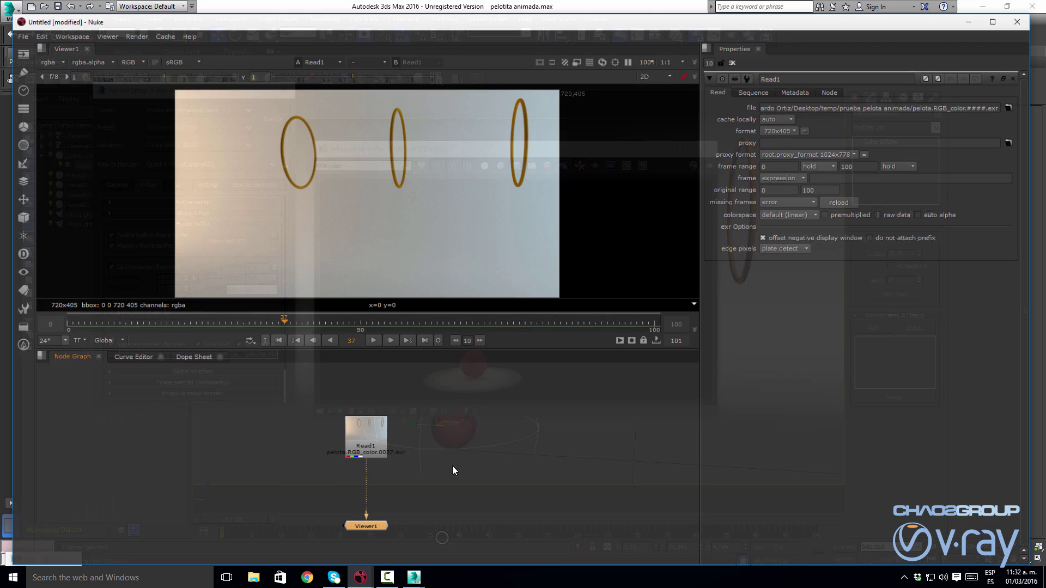
{"action": "left_click_drag", "start_coordinate": [357, 428], "coordinate": [363, 396]}
{"action": "left_click", "coordinate": [386, 441]}
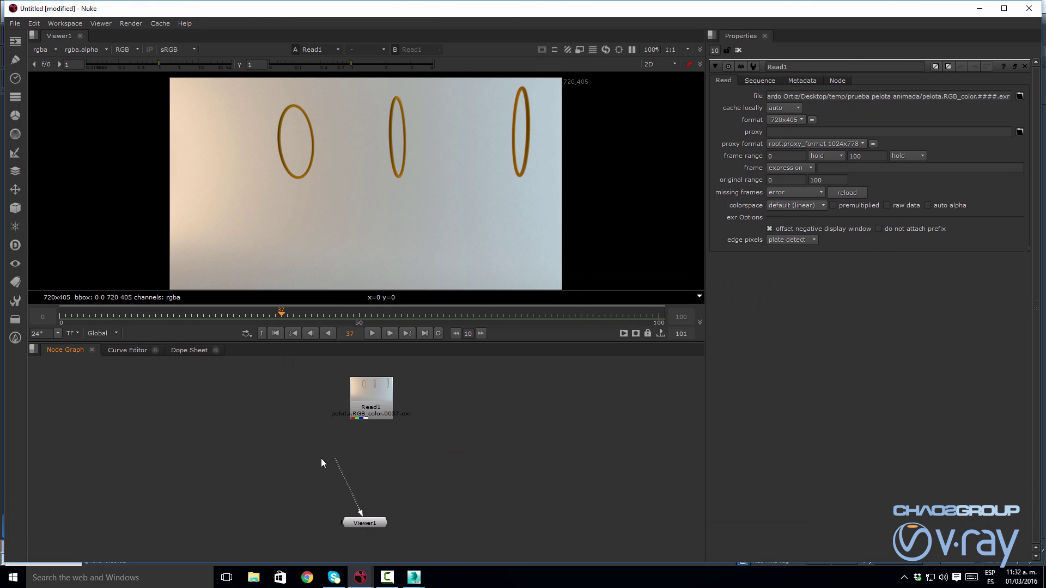
{"action": "left_click_drag", "start_coordinate": [322, 459], "coordinate": [375, 461]}
Add a Read node for the puesta.RGB_color.####.exr sequence from the temp/puesta folder
{"action": "key", "text": "r"}
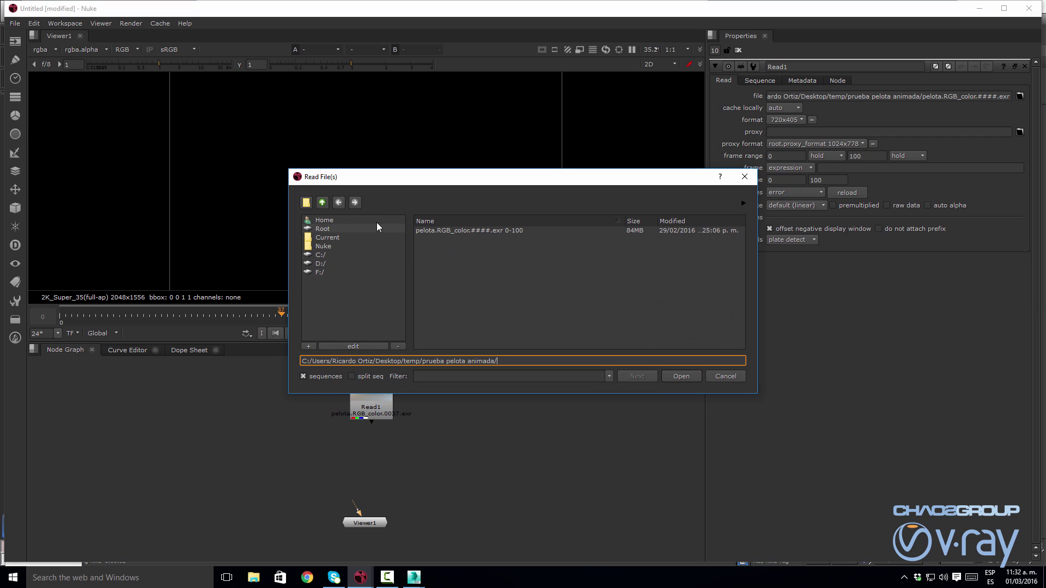
{"action": "left_click", "coordinate": [322, 203]}
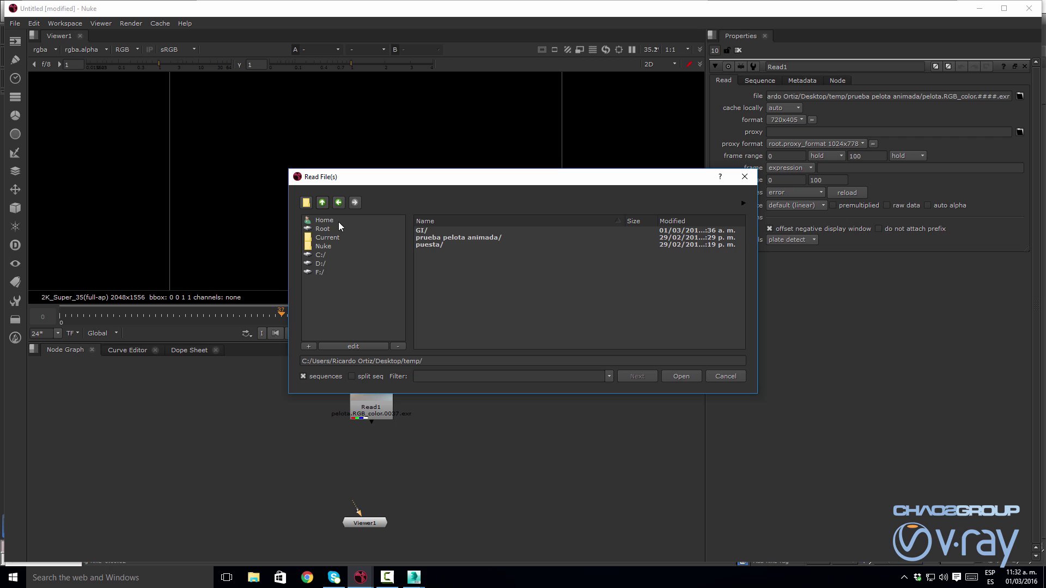
{"action": "double_click", "coordinate": [430, 244]}
{"action": "left_click", "coordinate": [443, 231]}
{"action": "left_click", "coordinate": [681, 376]}
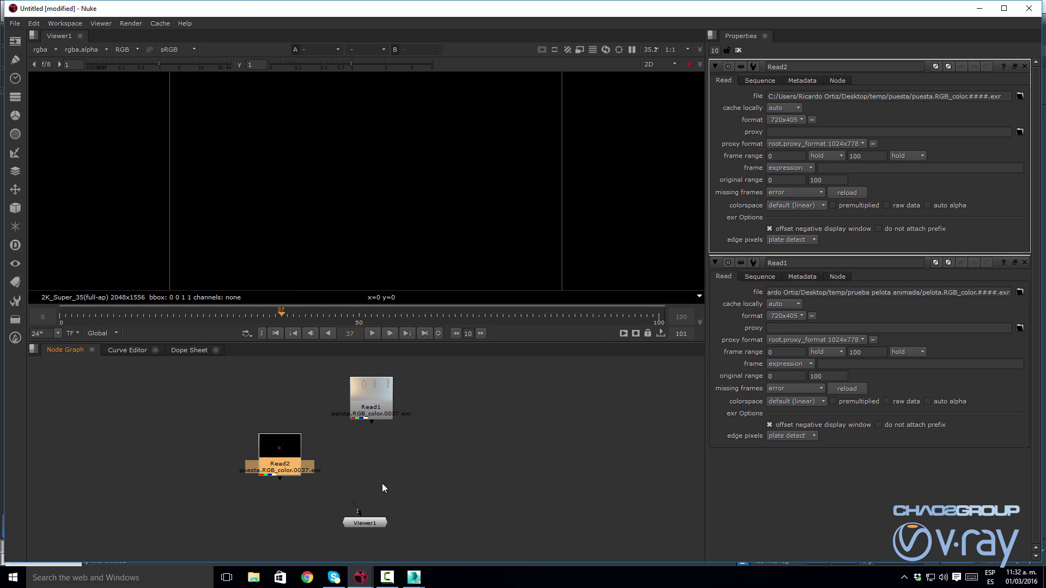
Connect Viewer1 to the Read2 node and play back the isolated ball sequence
{"action": "left_click_drag", "start_coordinate": [355, 503], "coordinate": [278, 448]}
{"action": "left_click", "coordinate": [372, 333]}
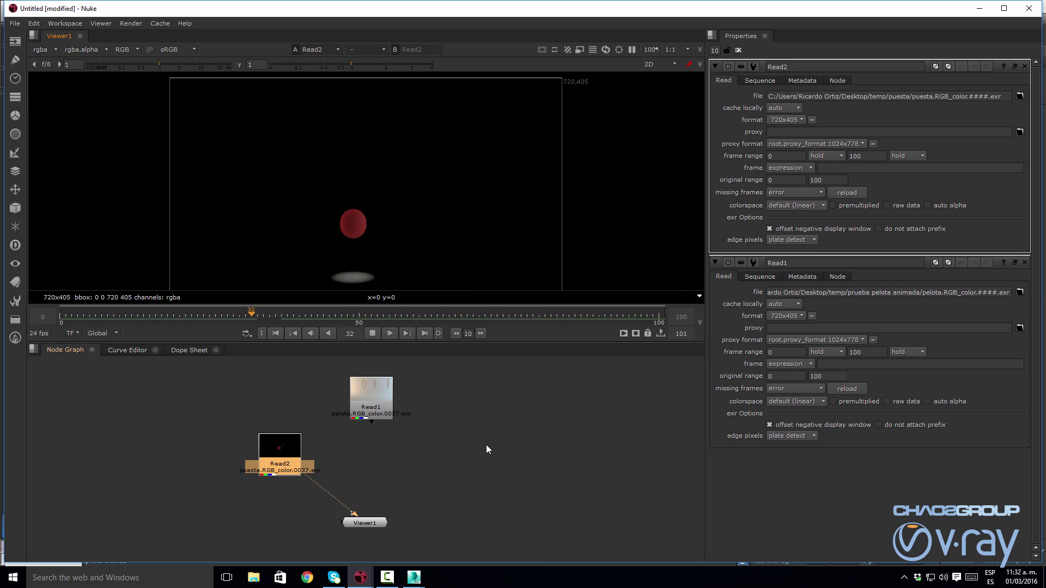
Inspect the alpha channel of the playing ball sequence in the viewer, and restore the rgba display
{"action": "left_click", "coordinate": [51, 53]}
{"action": "left_click", "coordinate": [53, 92]}
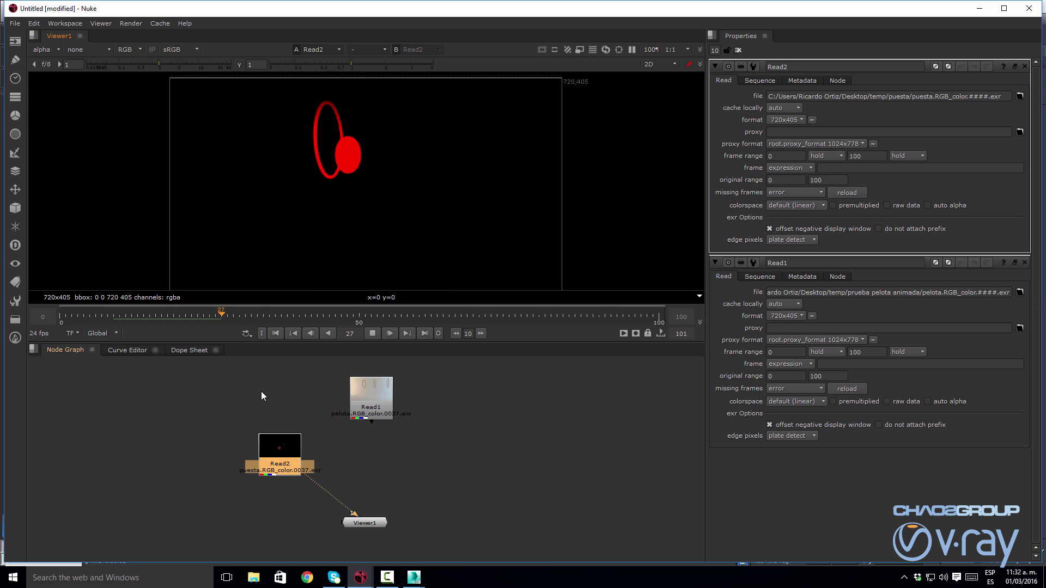
{"action": "left_click", "coordinate": [52, 49]}
{"action": "left_click", "coordinate": [59, 82]}
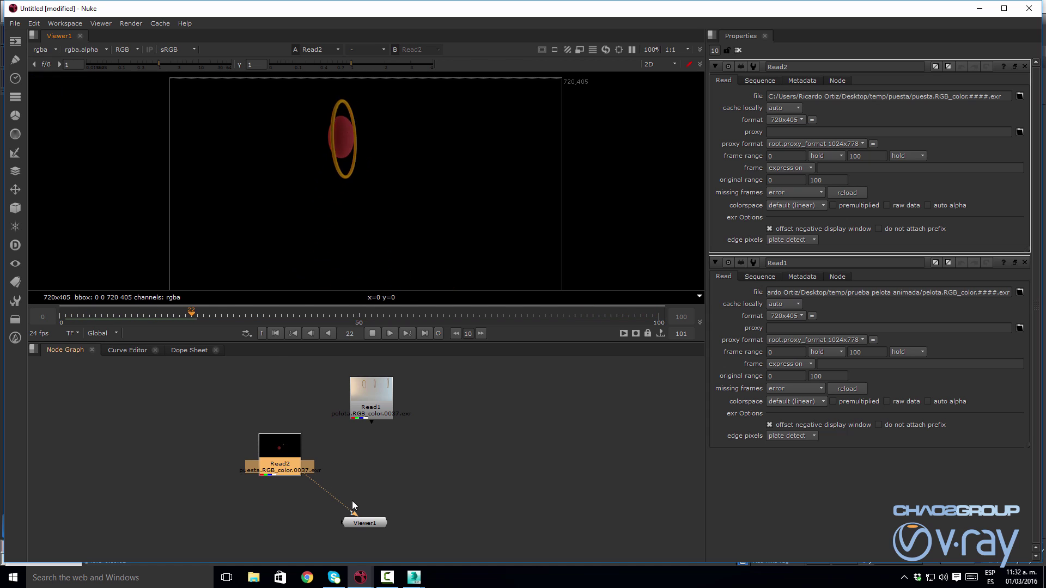
{"action": "left_click", "coordinate": [415, 473]}
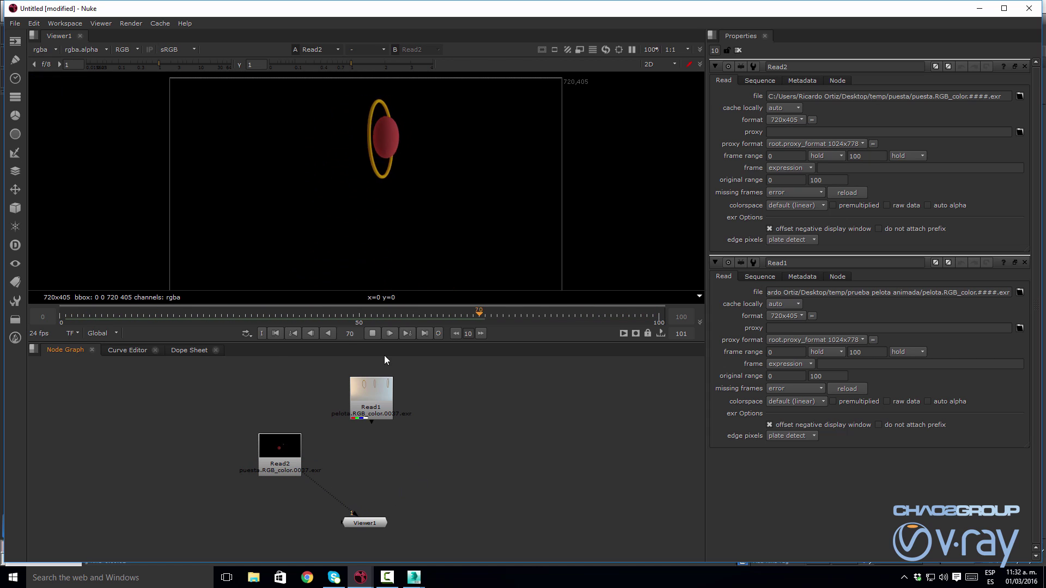
Stop the playback and reconnect Viewer1 from Read2 to the Read1 background sequence
{"action": "left_click", "coordinate": [372, 333]}
{"action": "left_click_drag", "start_coordinate": [354, 513], "coordinate": [374, 387]}
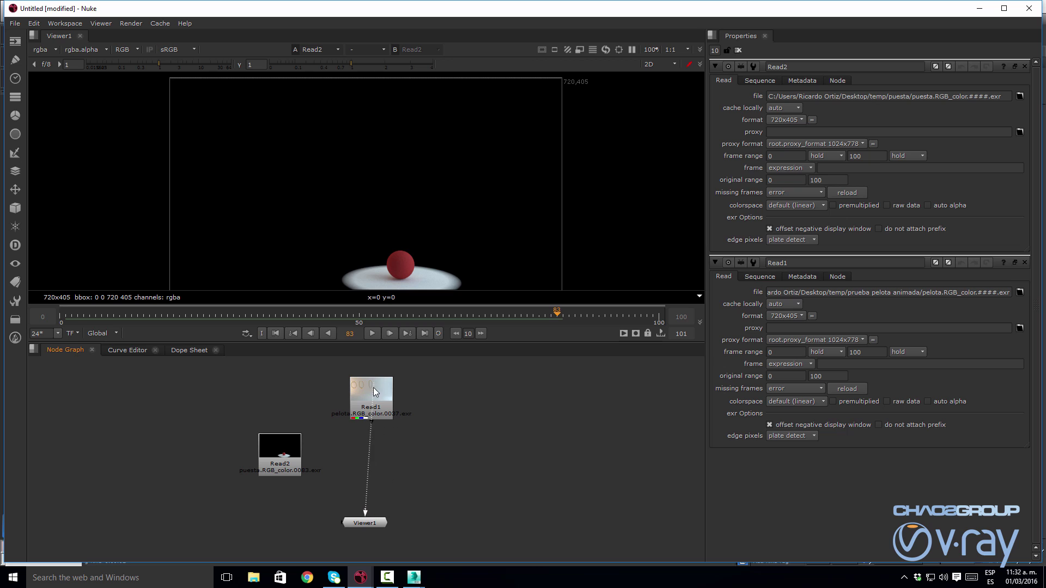
{"action": "left_click", "coordinate": [405, 494]}
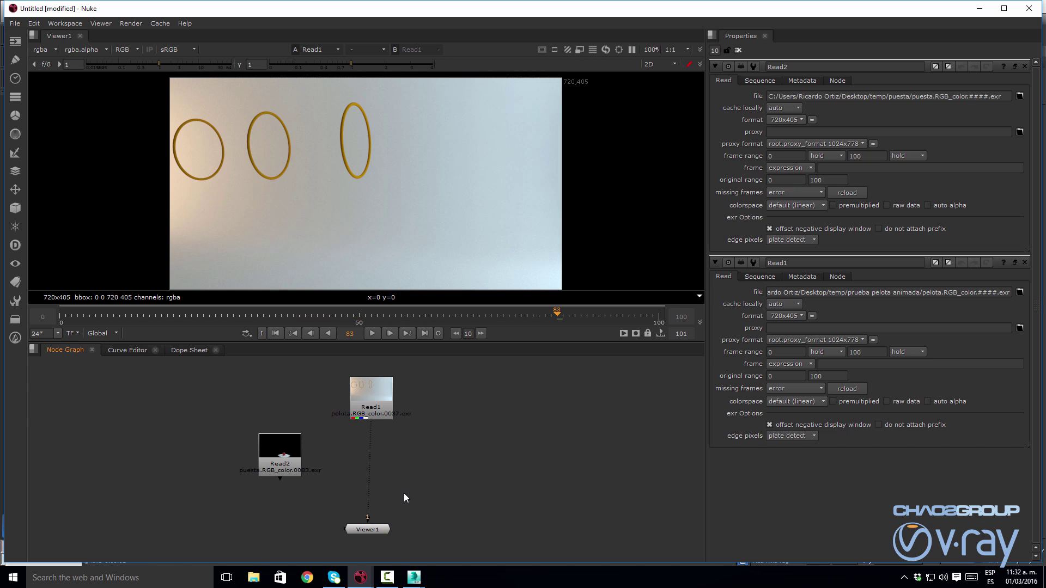
Insert a Merge node set to over between Read1 and Viewer1, and connect its A input to Read2
{"action": "key", "text": "m"}
{"action": "left_click_drag", "start_coordinate": [410, 499], "coordinate": [374, 493]}
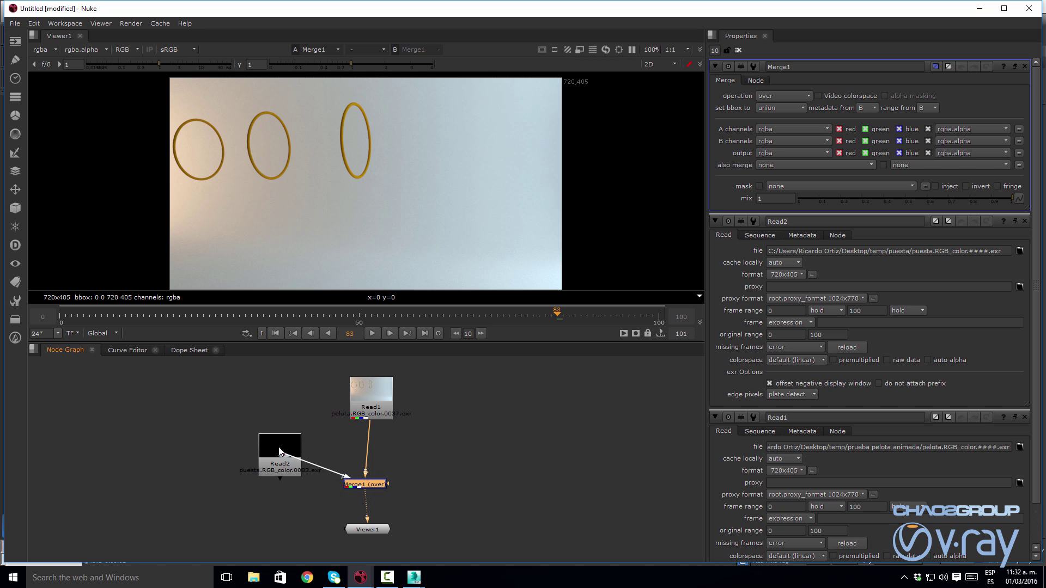
{"action": "left_click_drag", "start_coordinate": [279, 449], "coordinate": [280, 451]}
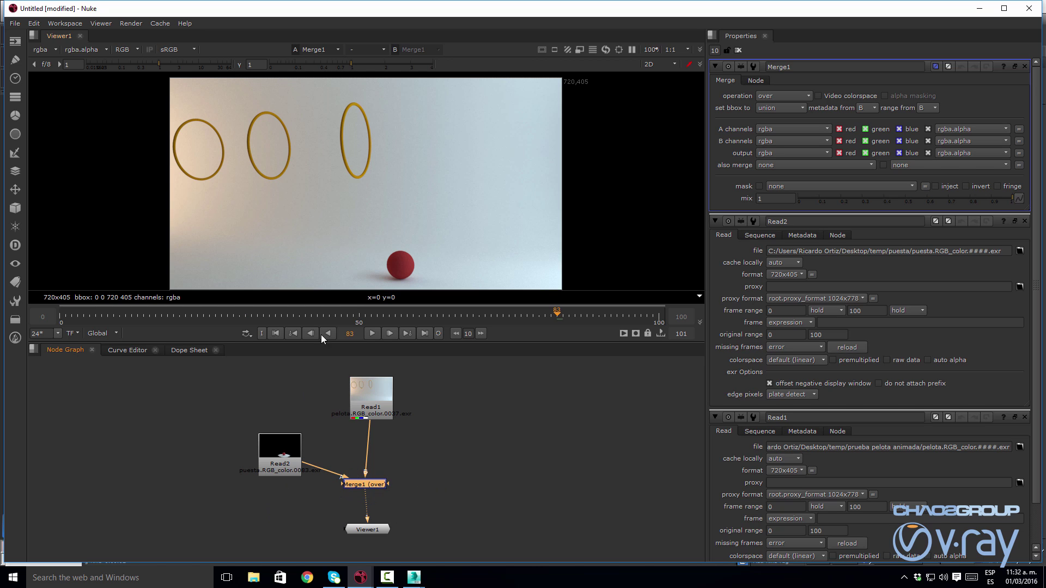
Play back the merged composite and move the Viewer1 node farther below the Merge node
{"action": "left_click", "coordinate": [372, 334]}
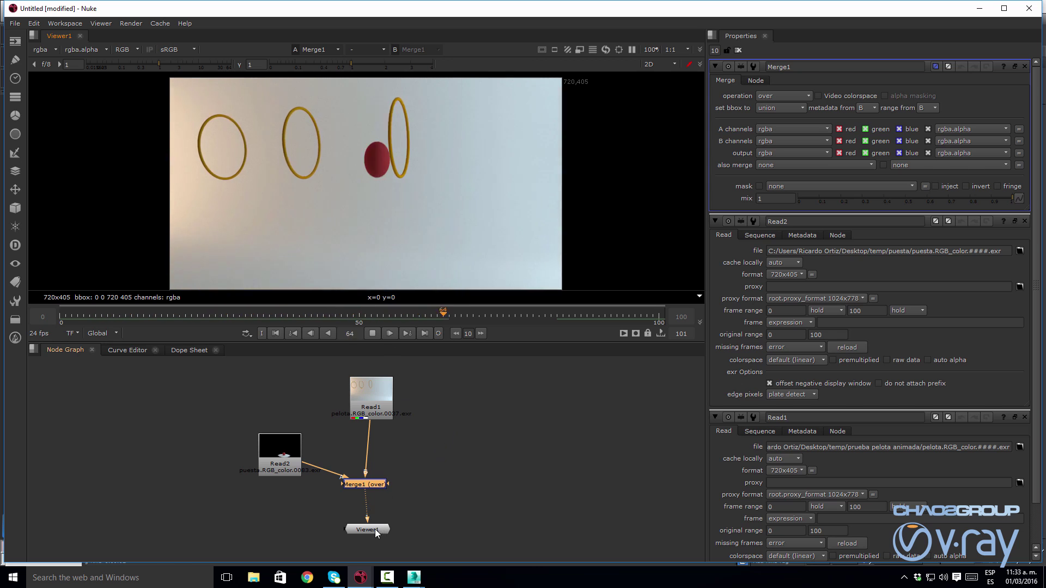
{"action": "left_click_drag", "start_coordinate": [375, 528], "coordinate": [372, 541]}
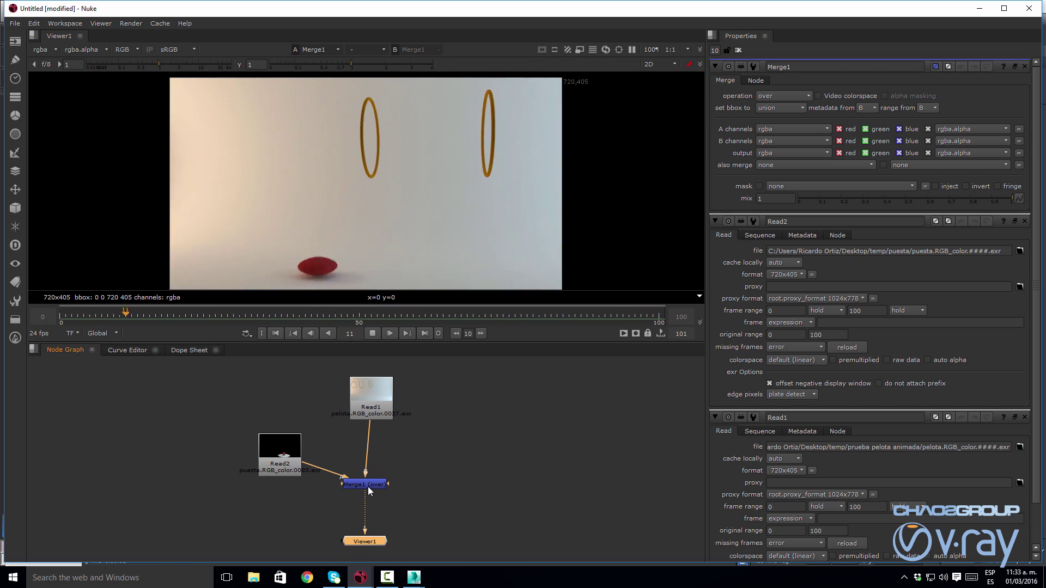